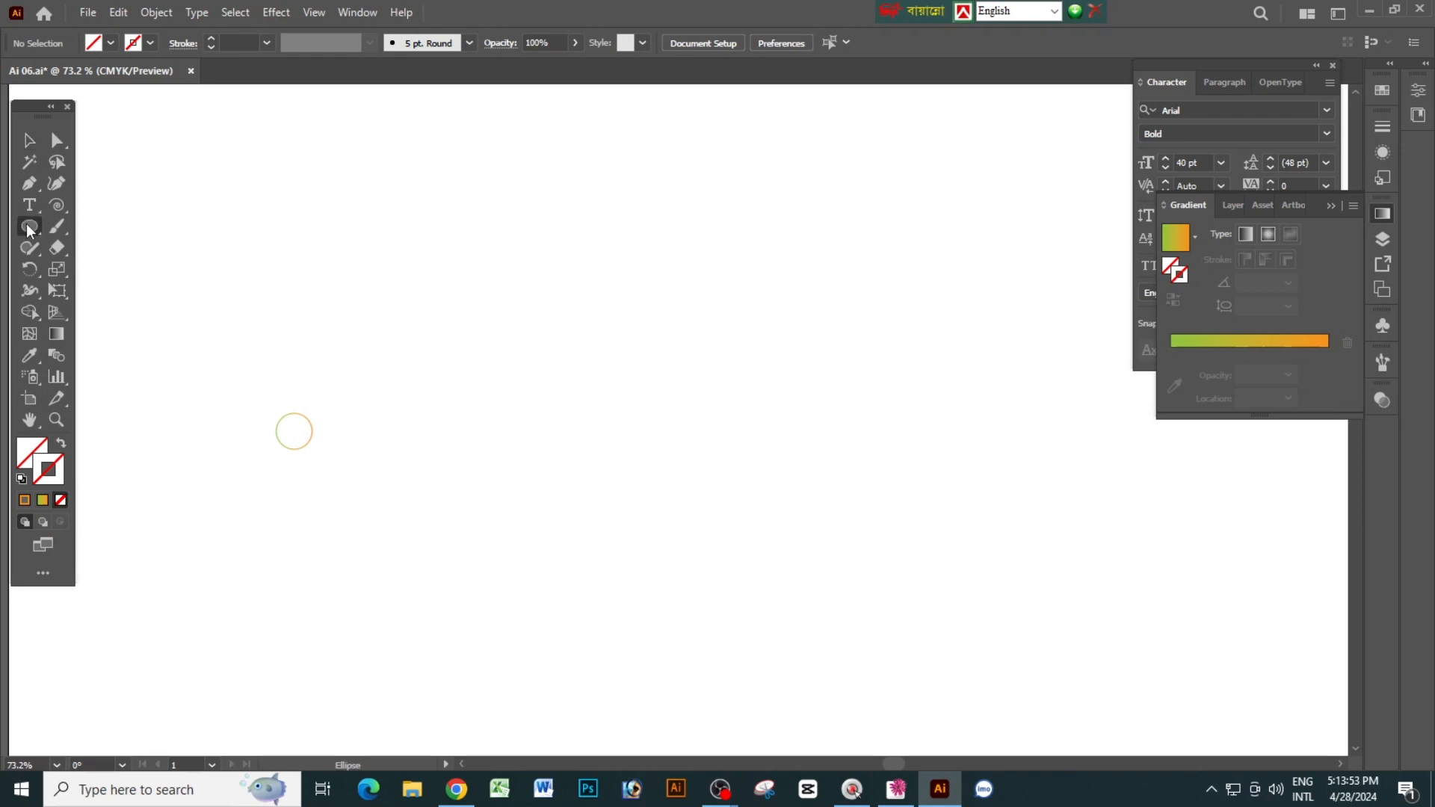
Draw a small unfilled circle with a green-to-orange gradient stroke on the left part of the artboard
mouse_move(293, 431)
mouse_down()
mouse_move(312, 449)
mouse_move(310, 419)
mouse_move(342, 448)
mouse_up()
key(ctrl+z)
key(v)
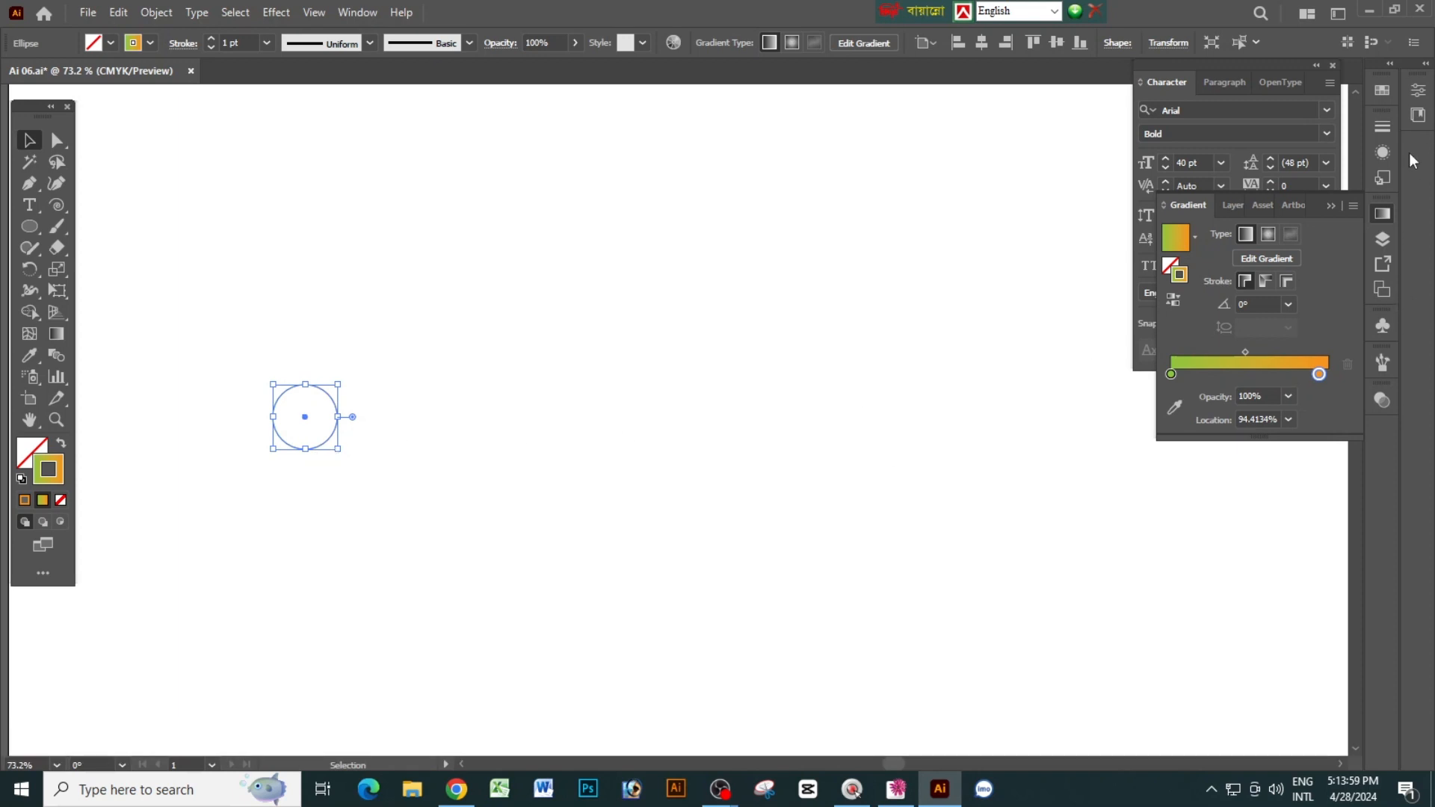
Set the circle's stroke weight to 2 pt
click(1381, 126)
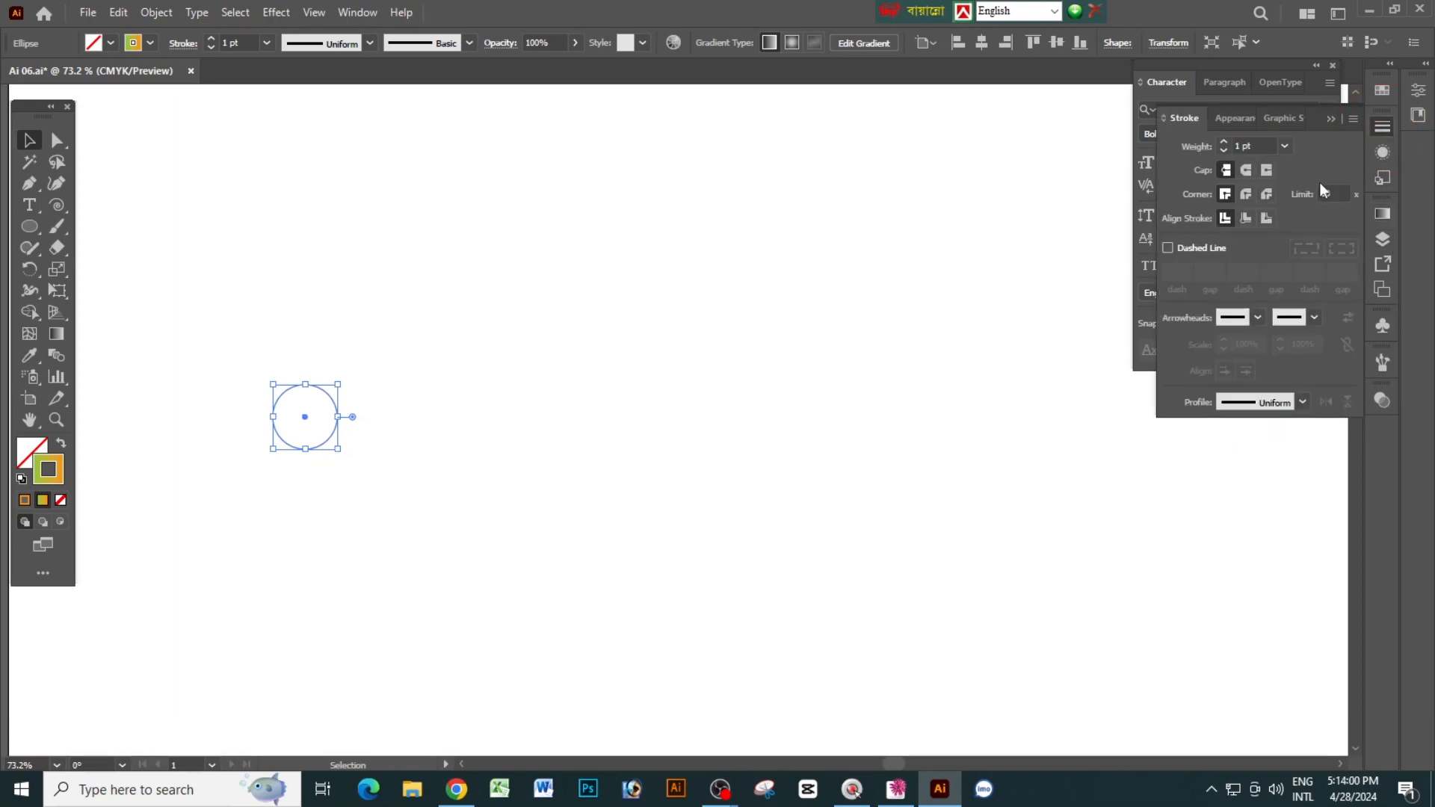
click(1256, 146)
key(ctrl+a)
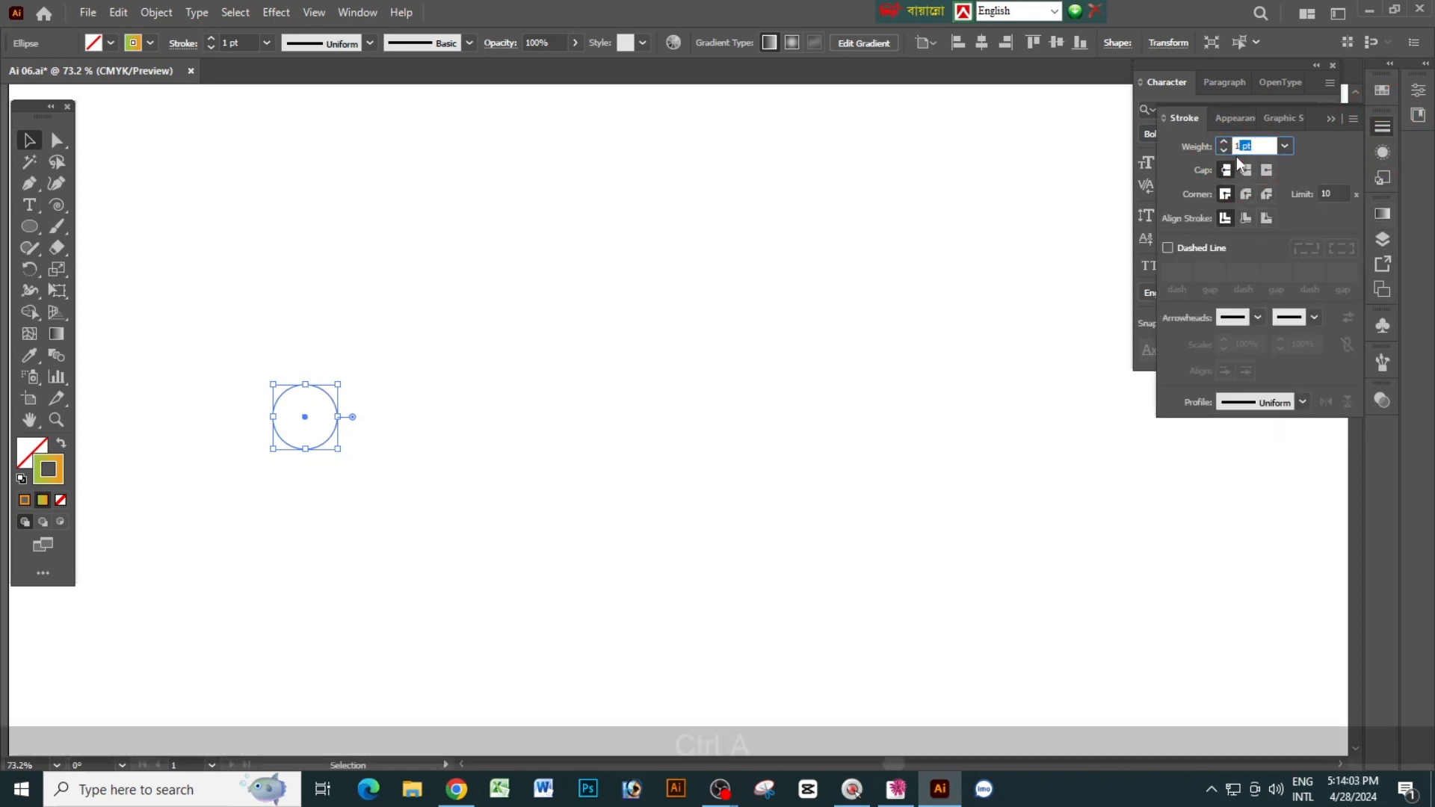
text(2)
key(Return)
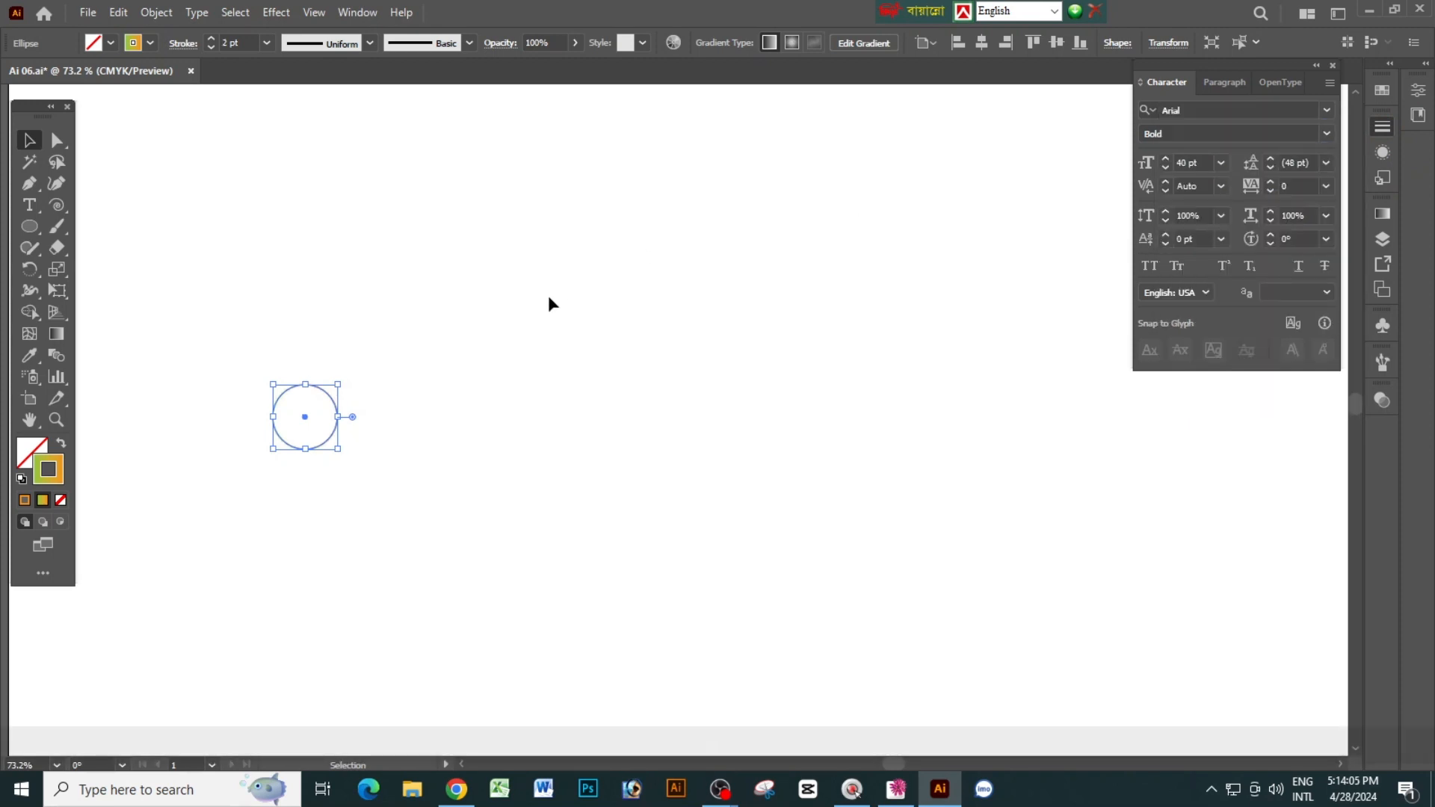
Shrink the circle to about two-thirds of its size and place a copy well to its right at the same height
key(Tab)
key(space)
mouse_move(349, 417)
mouse_down()
mouse_move(355, 434)
mouse_move(352, 419)
mouse_move(340, 426)
mouse_up()
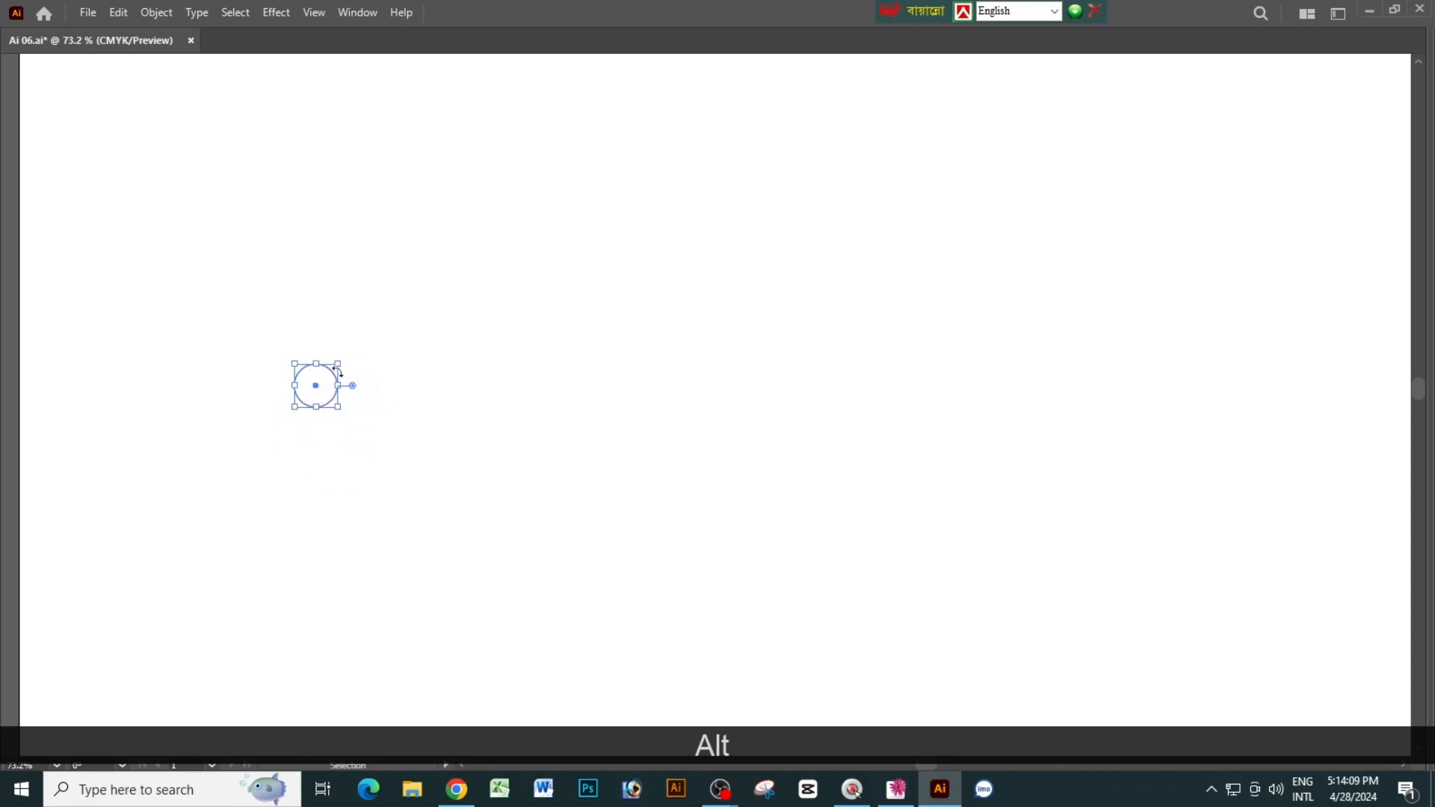
drag(333, 374, 695, 229)
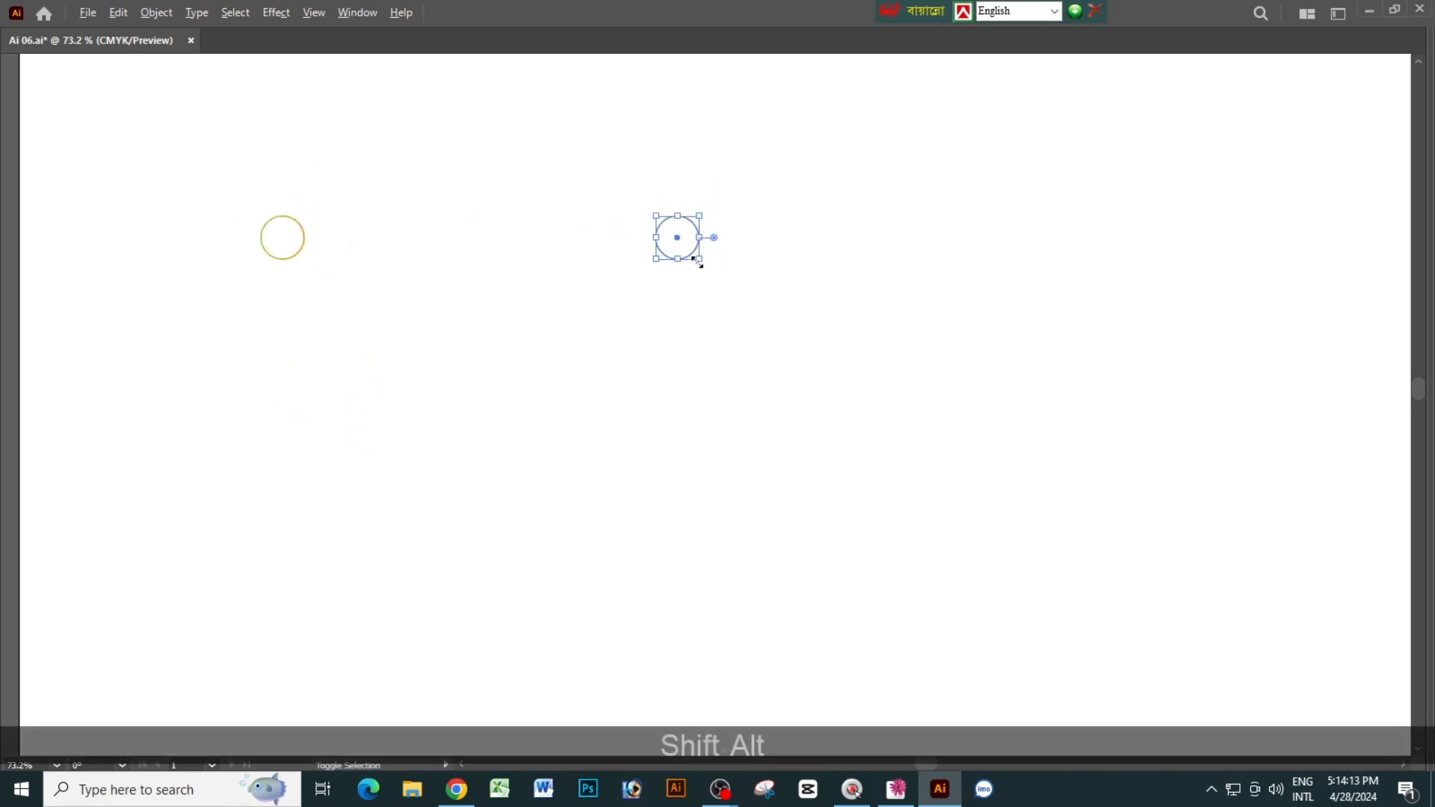
Enlarge the right-hand circle proportionally from its center to slightly more than twice its diameter
key(Tab)
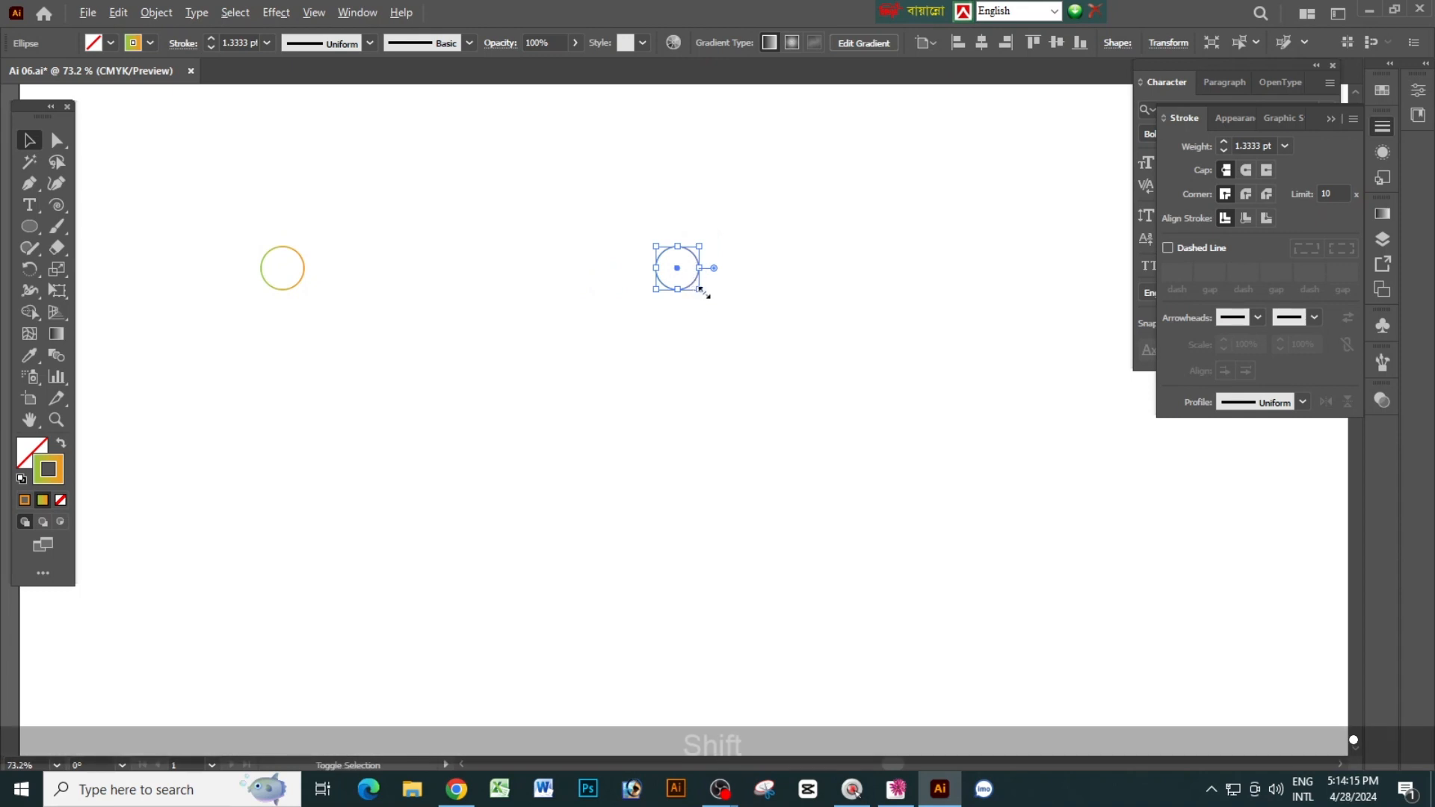
drag(702, 291, 726, 342)
click(826, 228)
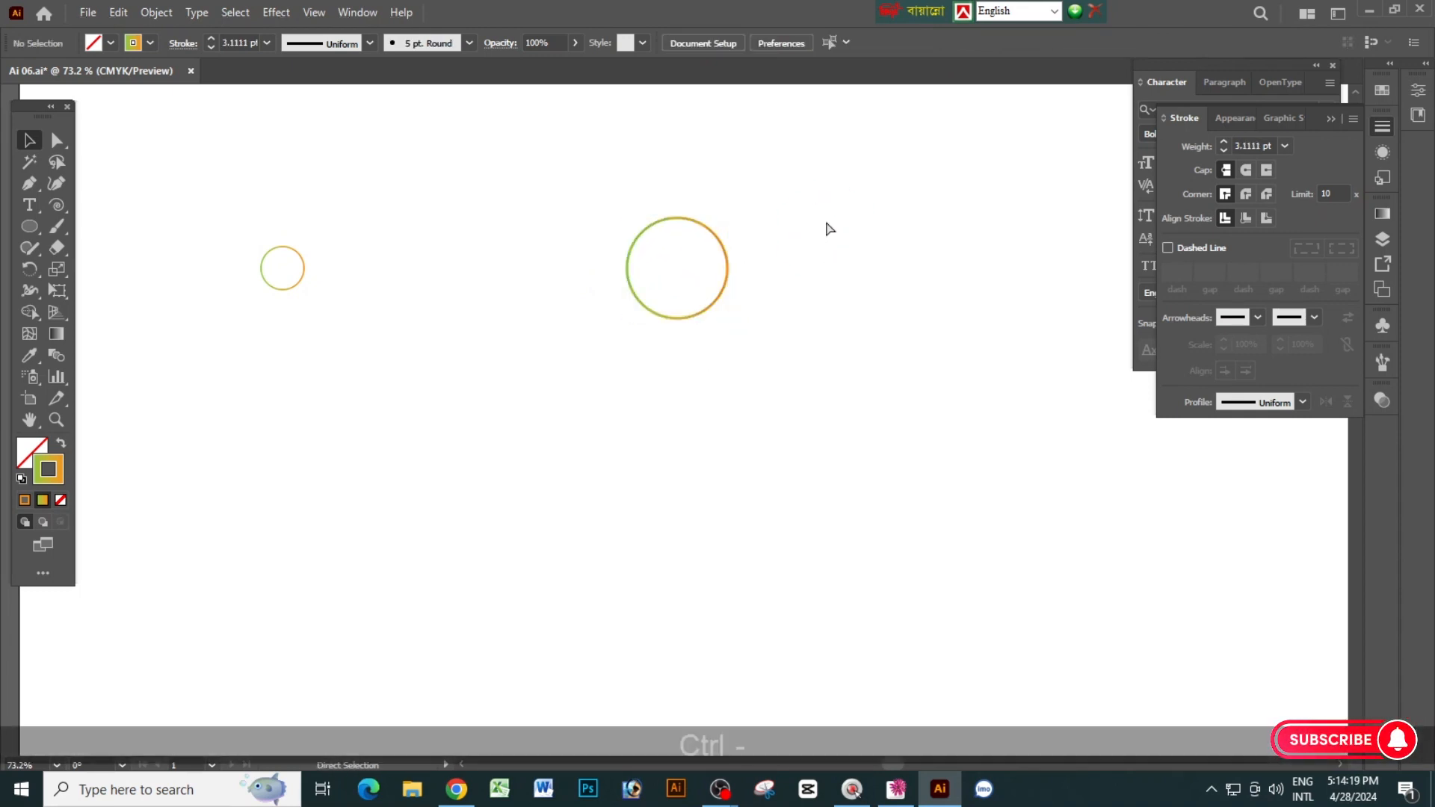
Select both circles and move them together slightly up and to the right
key(ctrl+minus)
drag(322, 233, 752, 402)
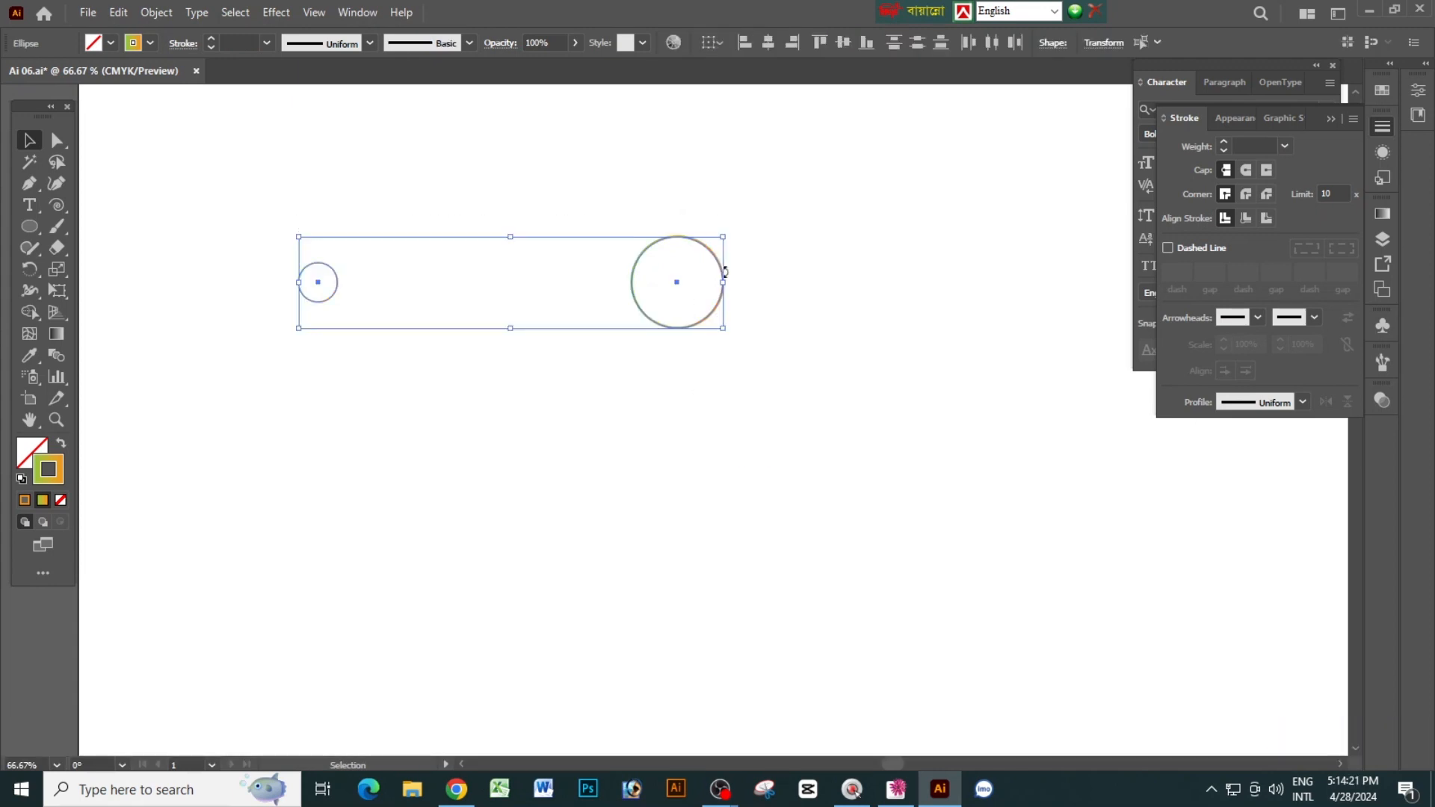
drag(743, 205, 748, 202)
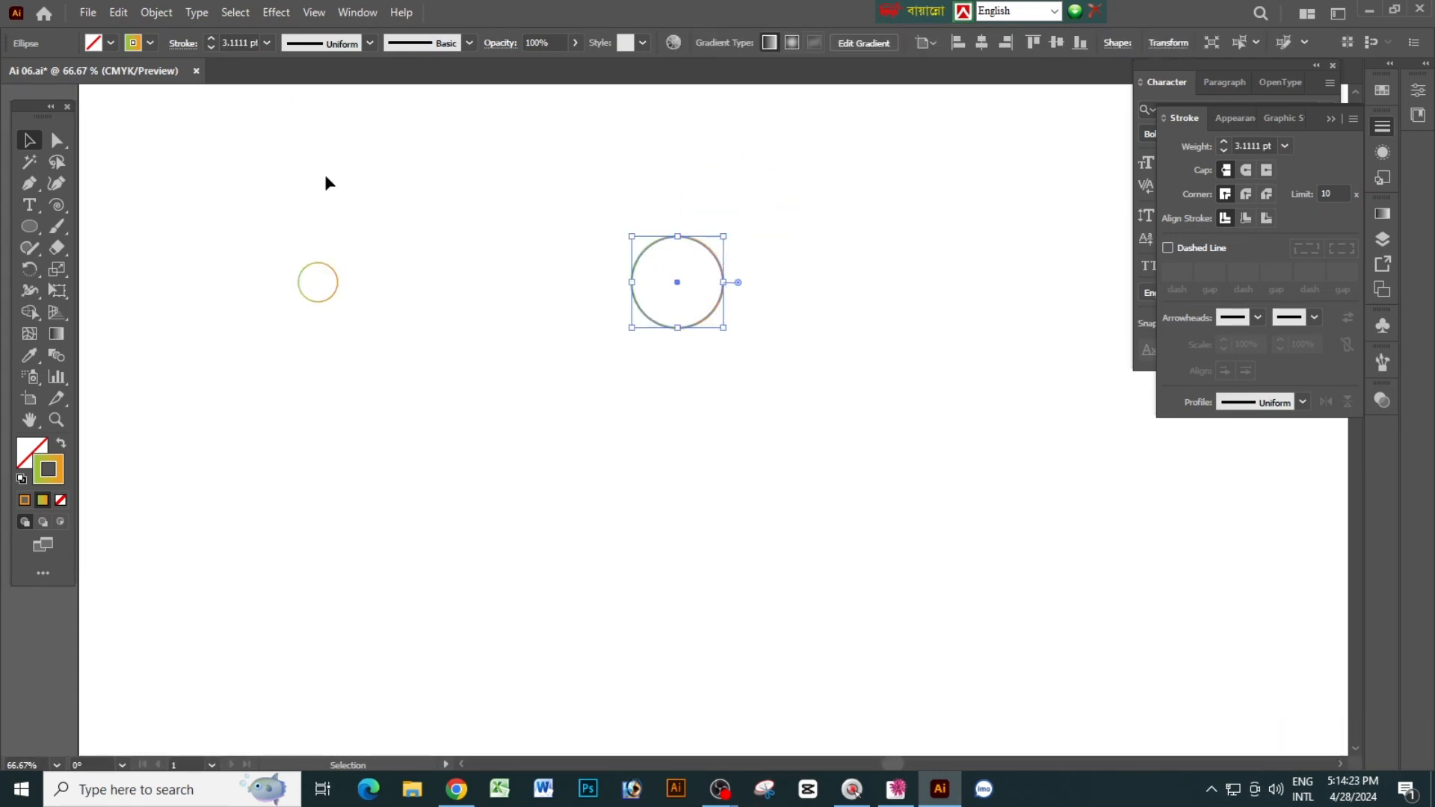
drag(324, 182, 698, 378)
drag(712, 254, 724, 226)
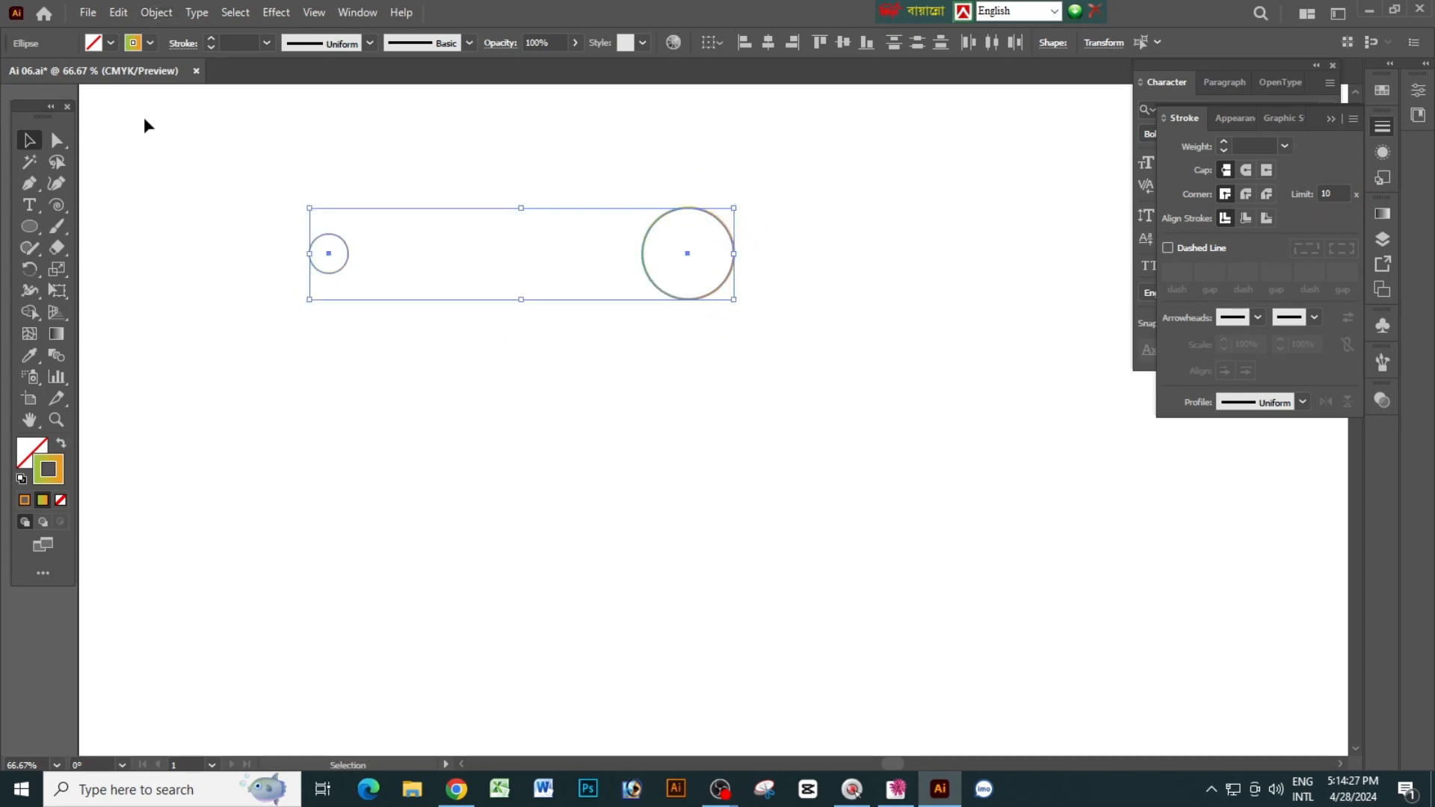
Create a spiral below the small circle with a 0.6 in radius, 80% decay, 60 segments and the second style
click(63, 206)
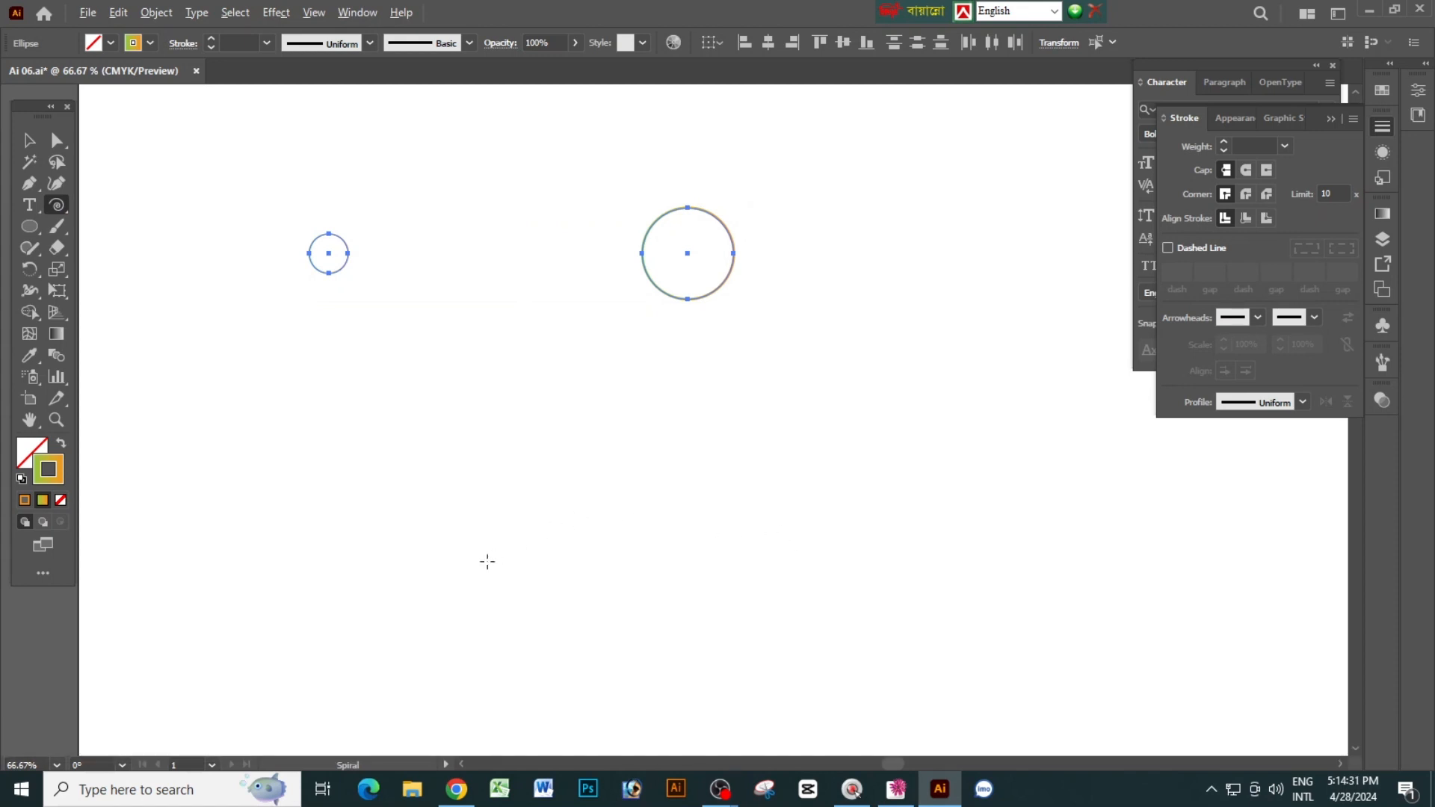
drag(490, 529, 541, 605)
key(ctrl+alt+z)
click(383, 413)
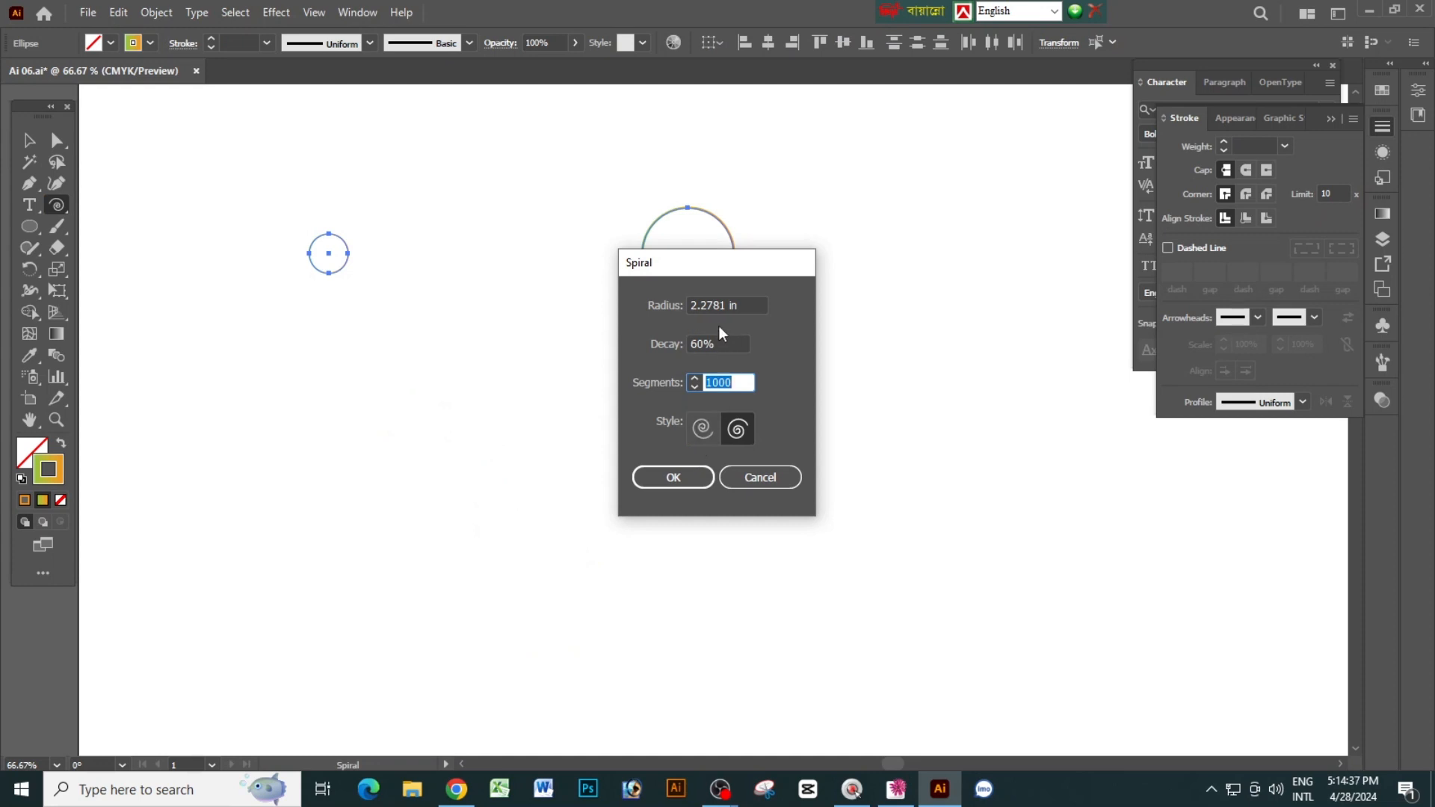
drag(733, 302, 683, 314)
text(.6)
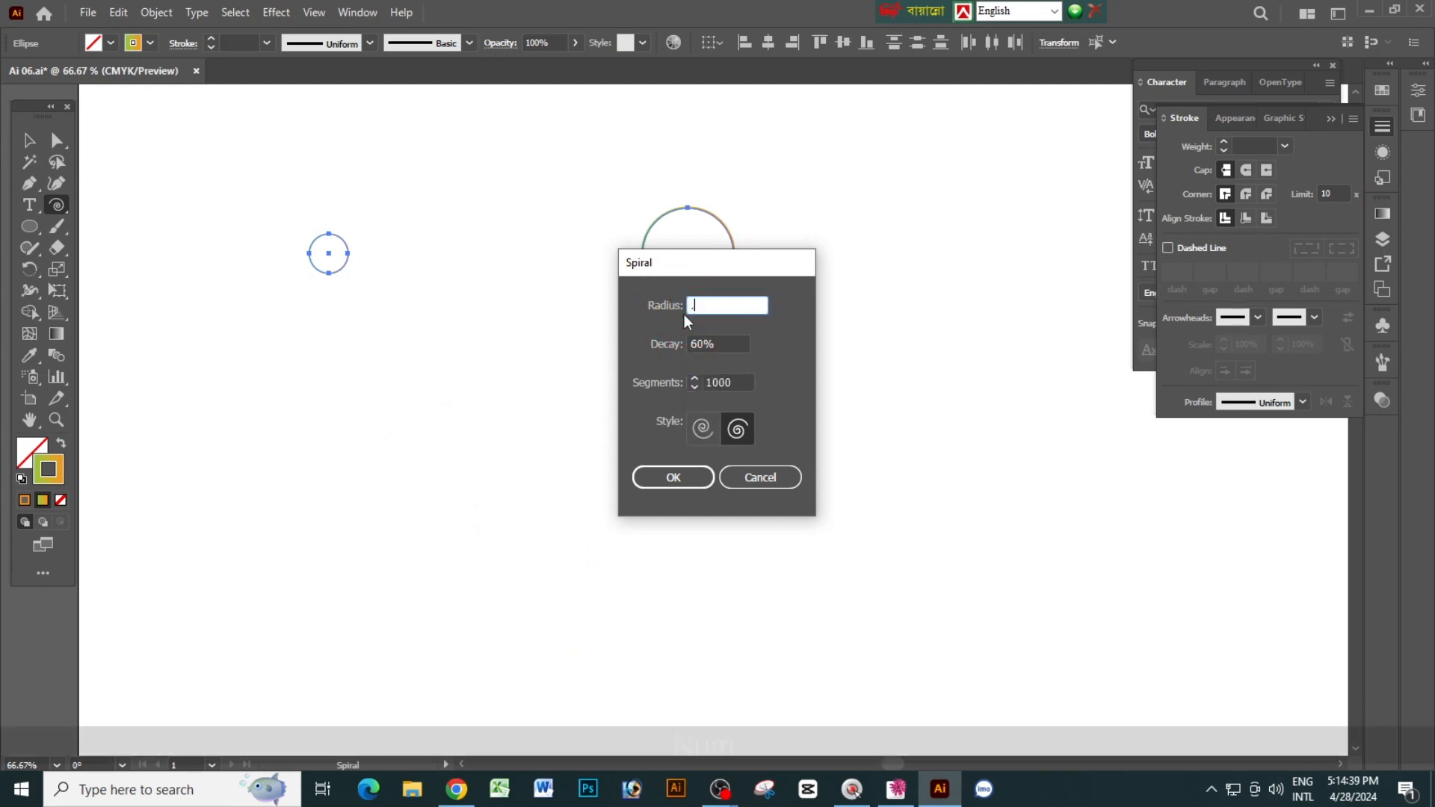
key(Tab)
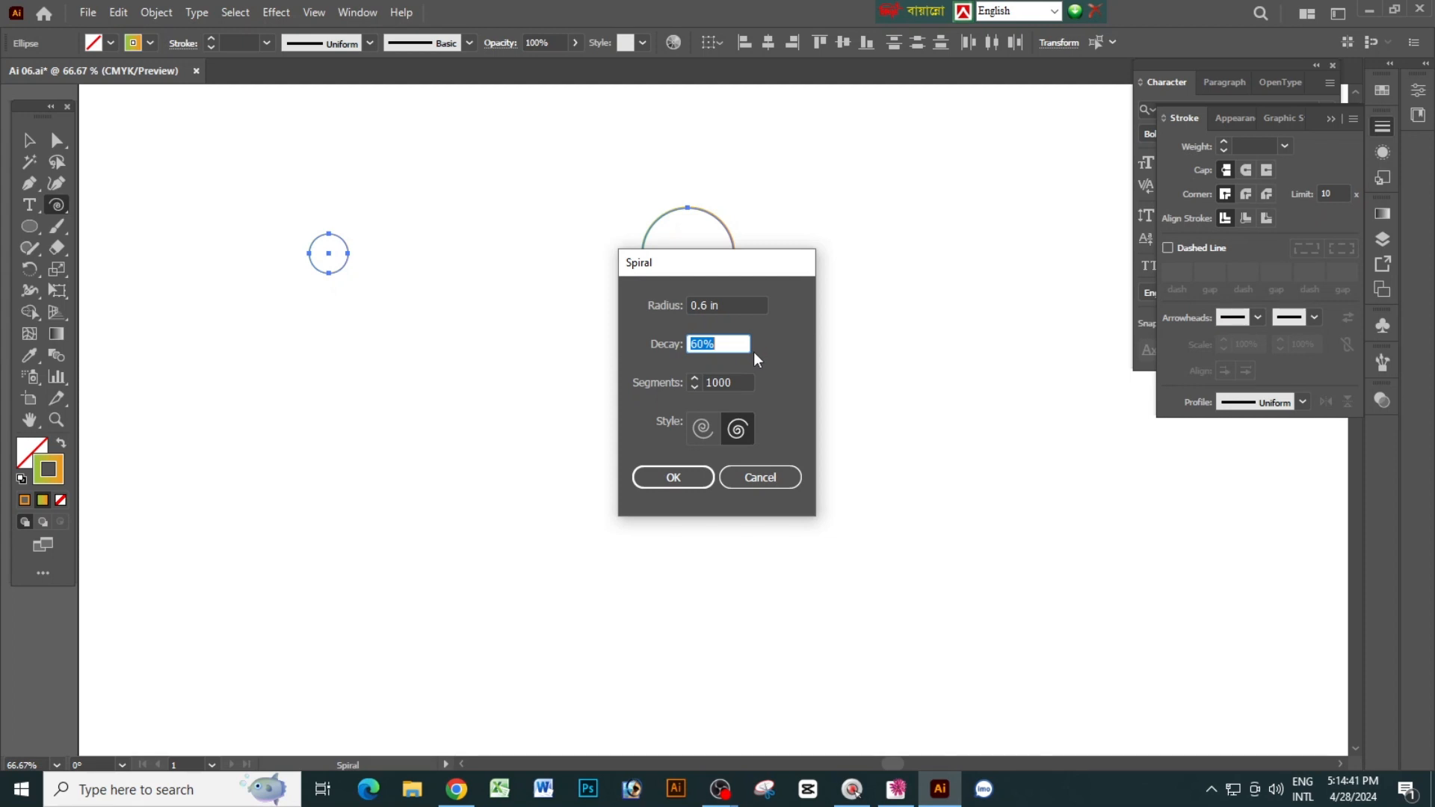
text(80)
key(Tab)
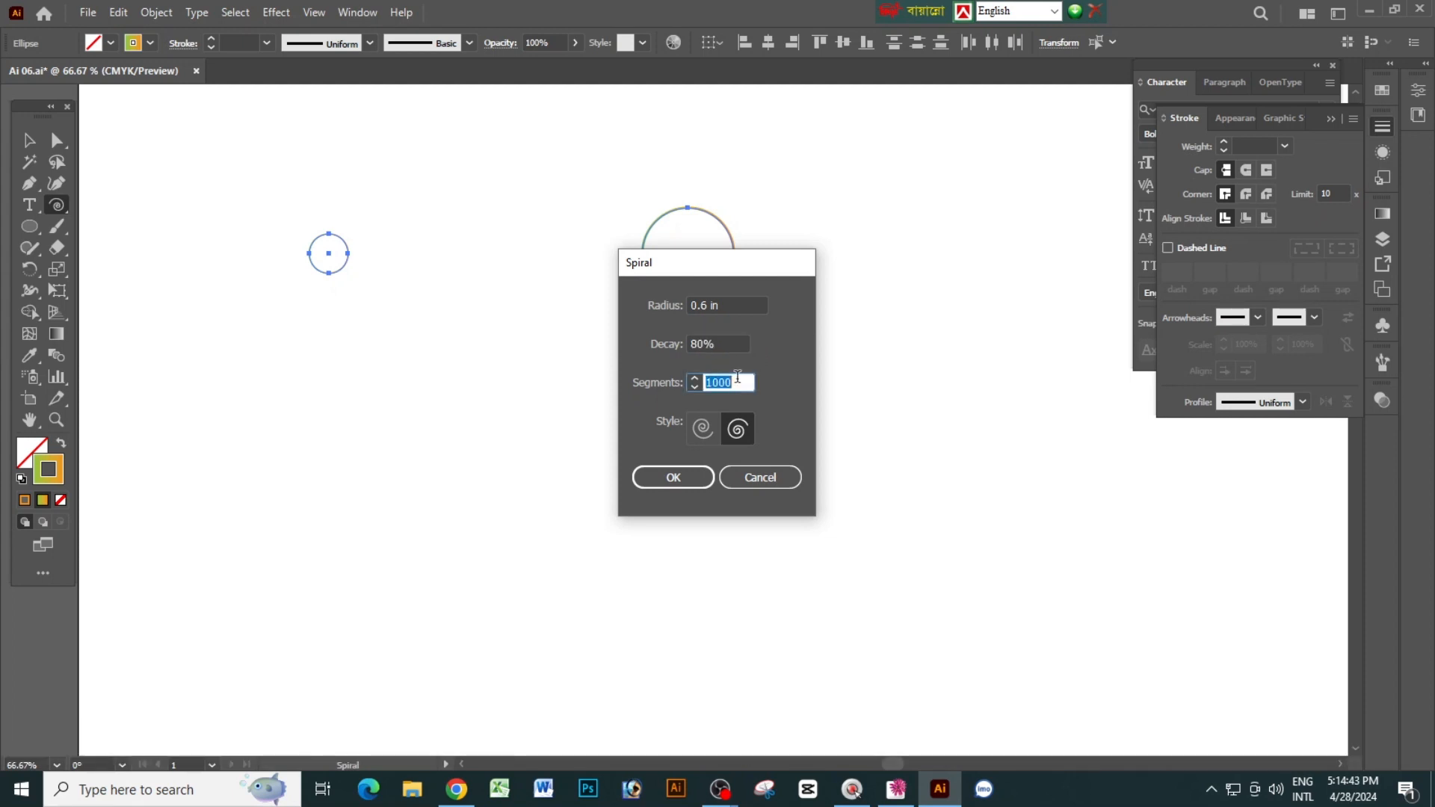
text(60)
key(Tab)
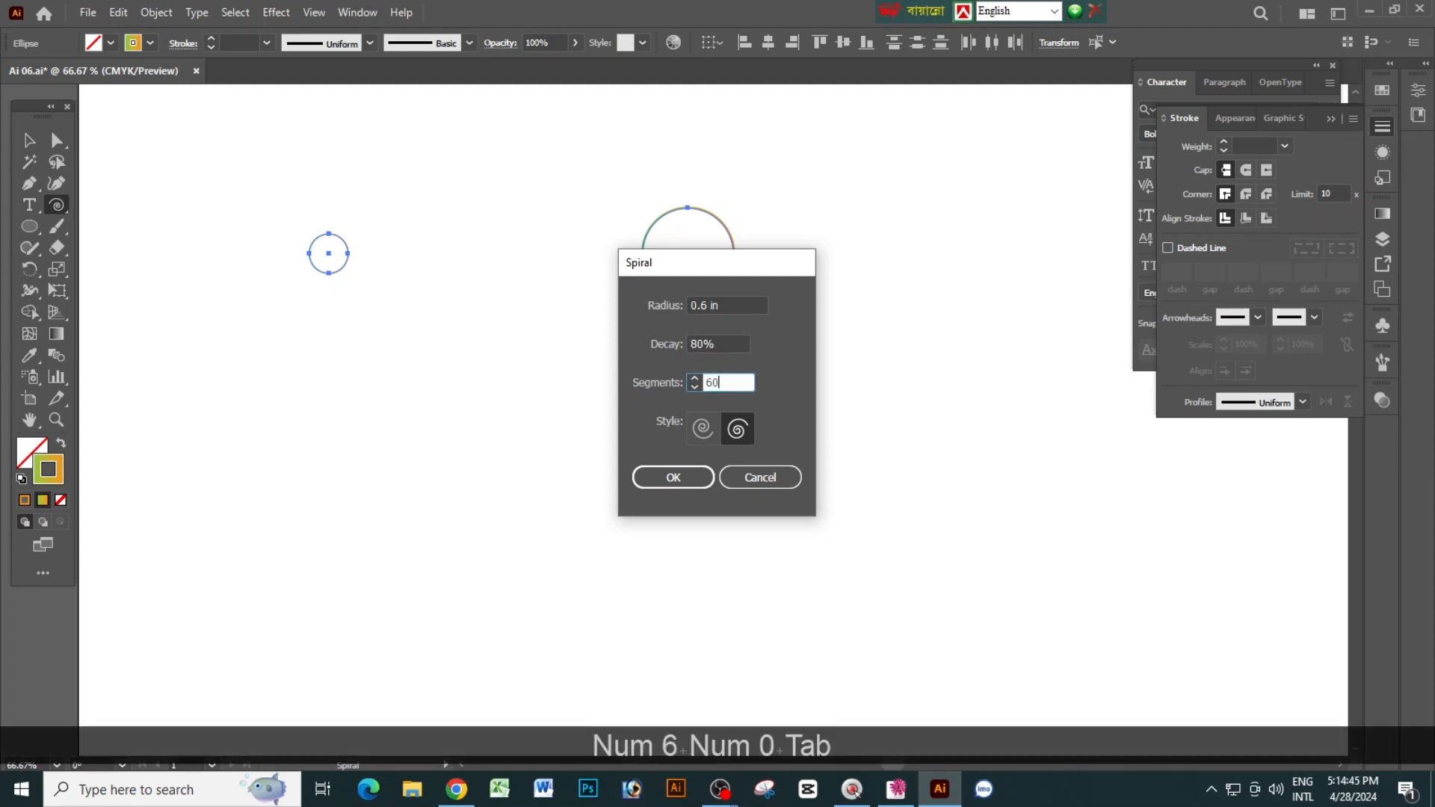
click(737, 428)
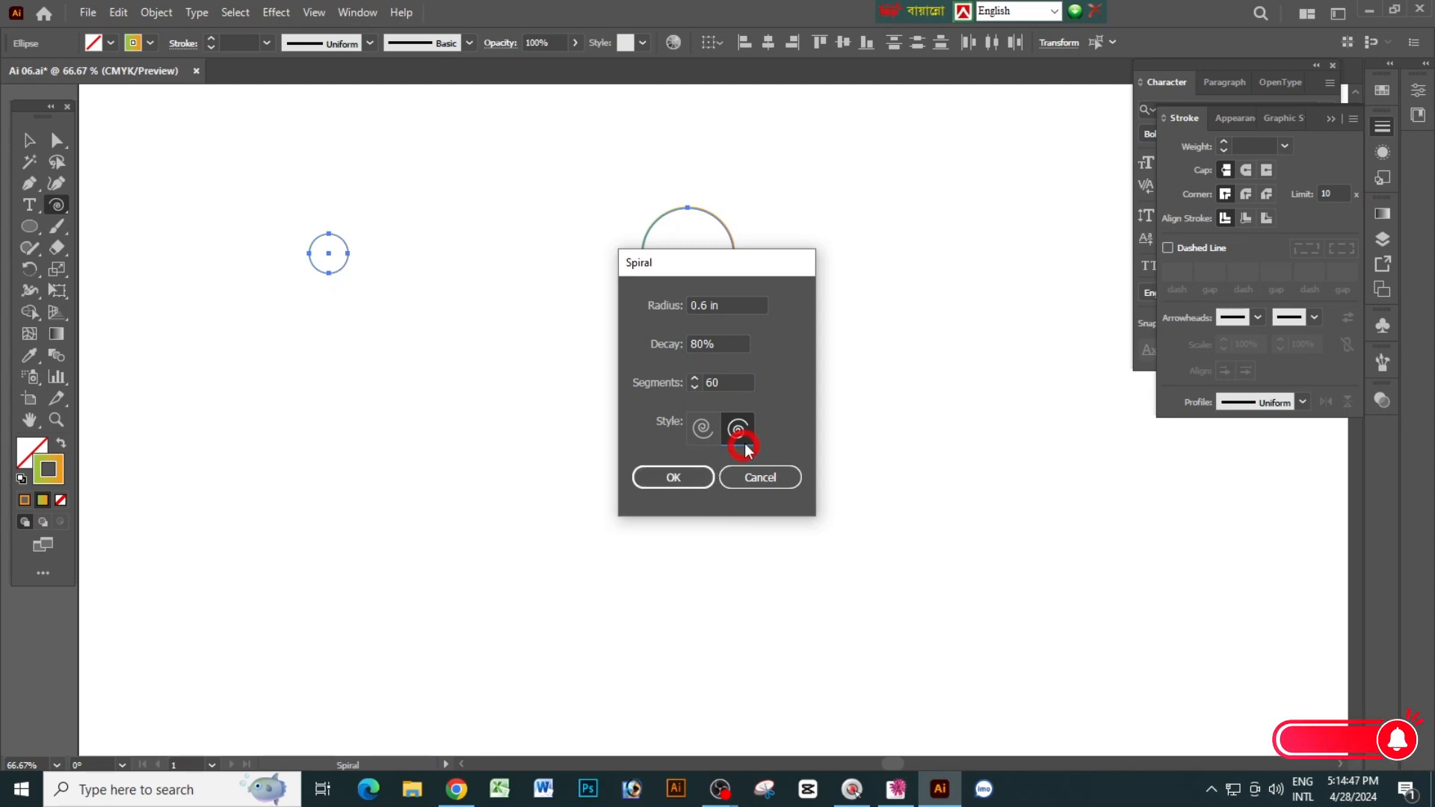
click(697, 480)
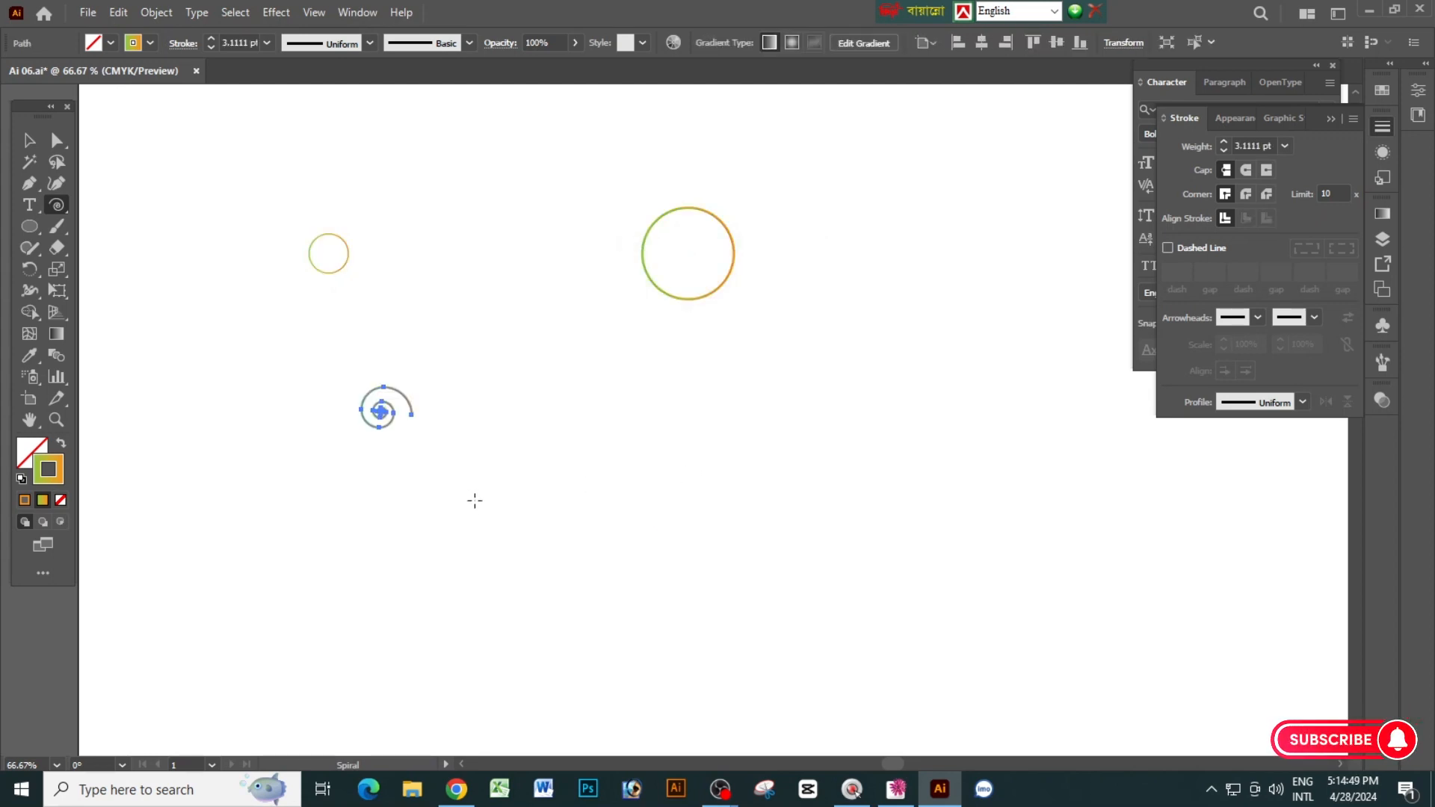
Rotate the spiral so its open outer end points to the upper left
key(r)
drag(406, 581, 457, 278)
key(v)
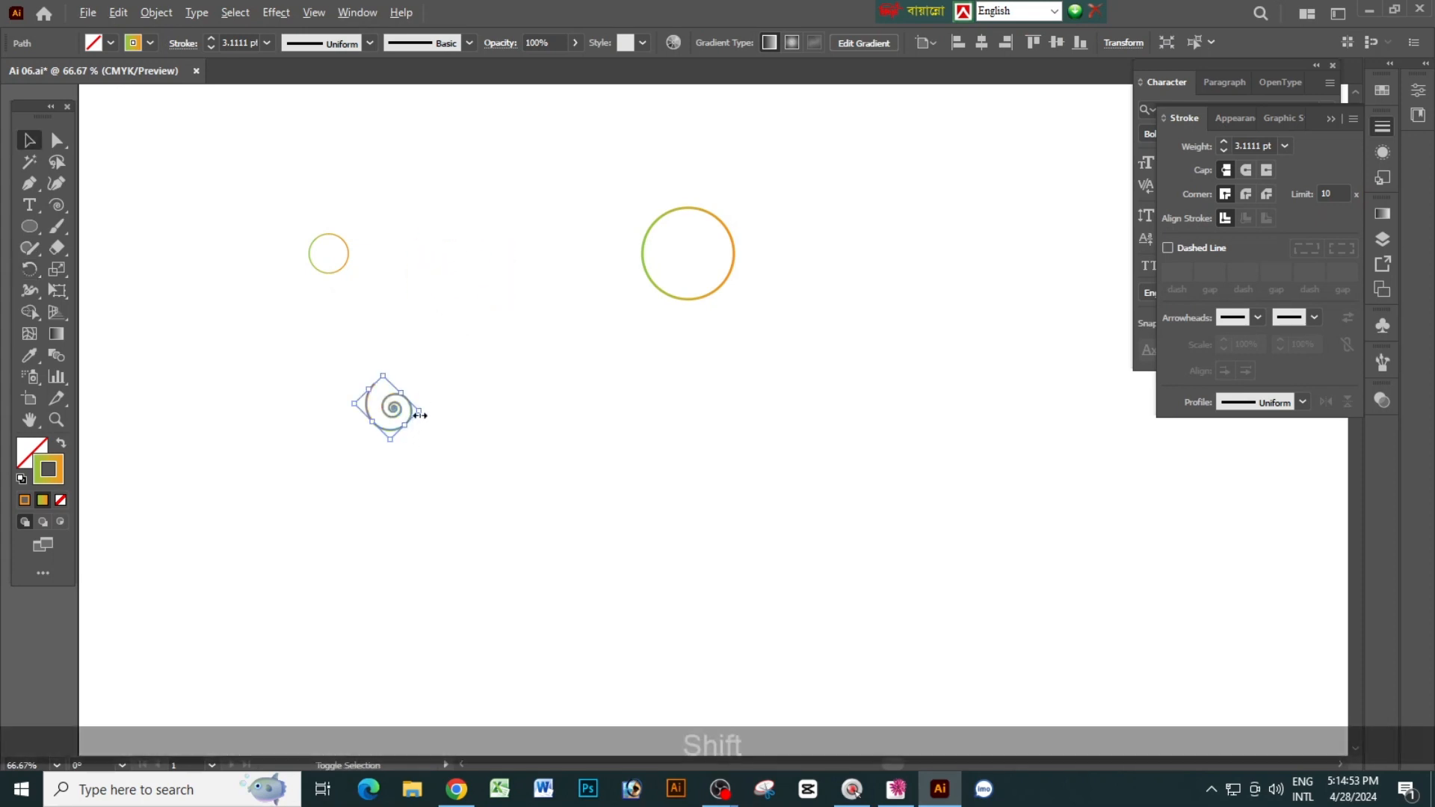
Enlarge the spiral proportionally to about 2.7 times its size and move it below the gap between the two circles
mouse_move(470, 444)
mouse_down()
mouse_move(657, 600)
mouse_move(576, 496)
mouse_up()
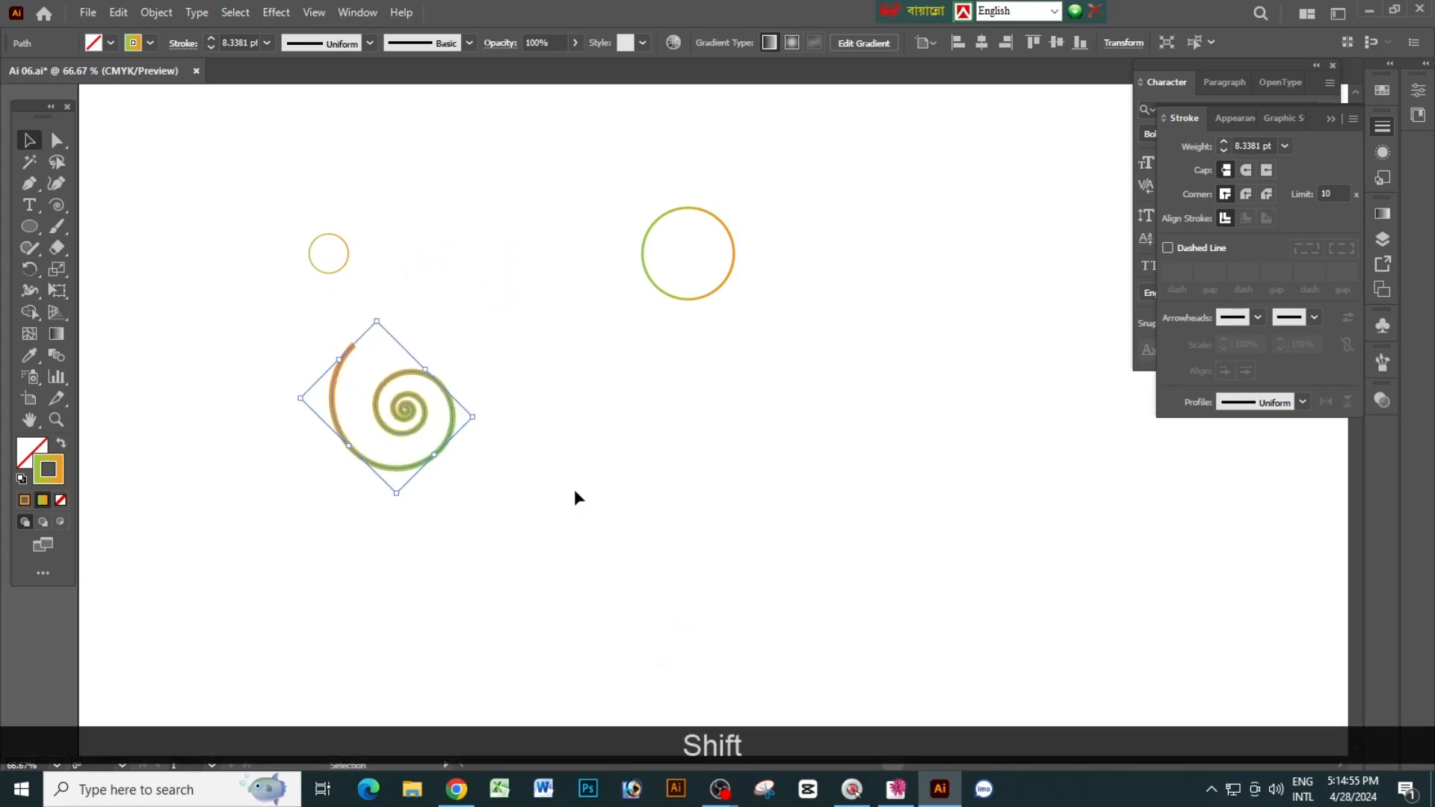
drag(417, 411, 550, 515)
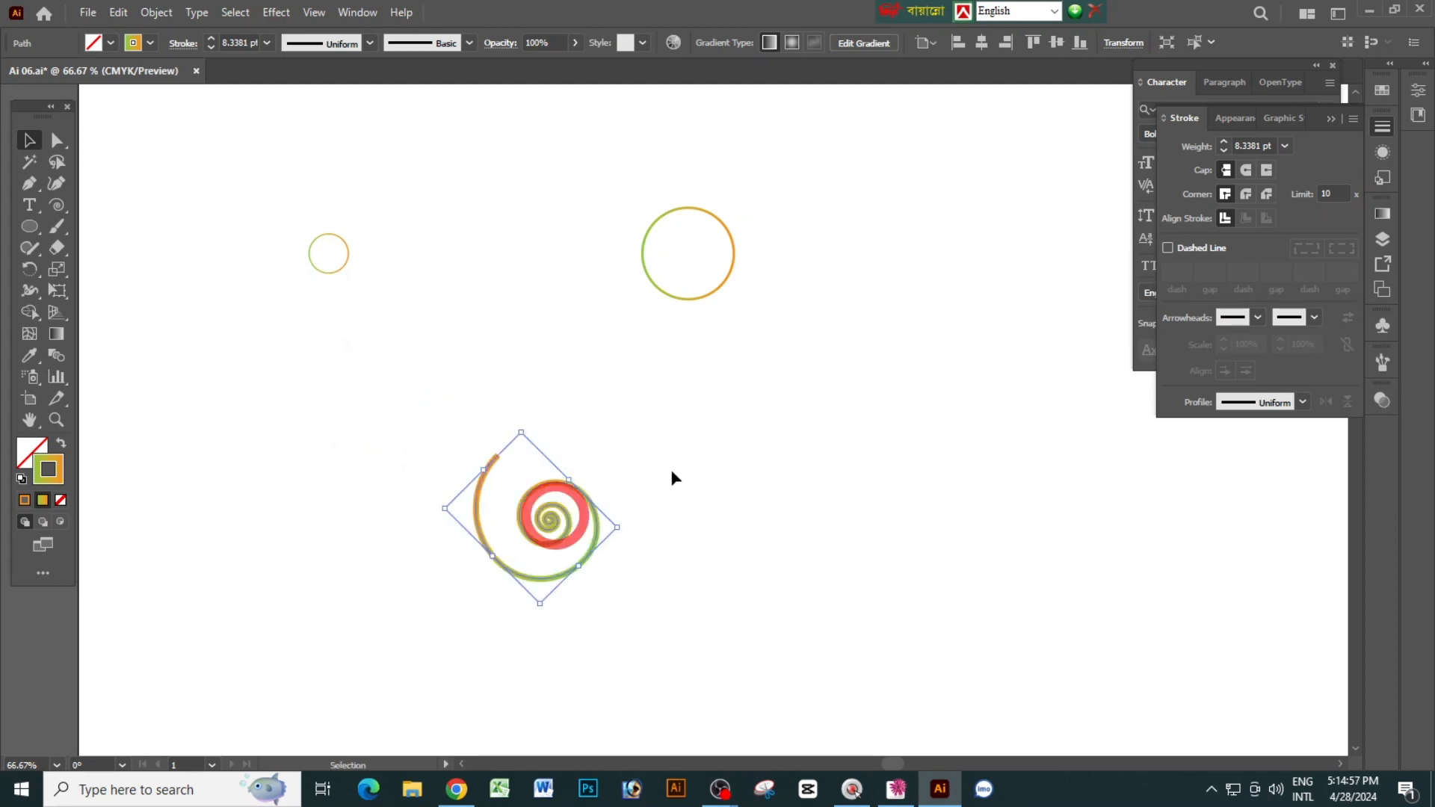
key(ctrl+minus)
key(space)
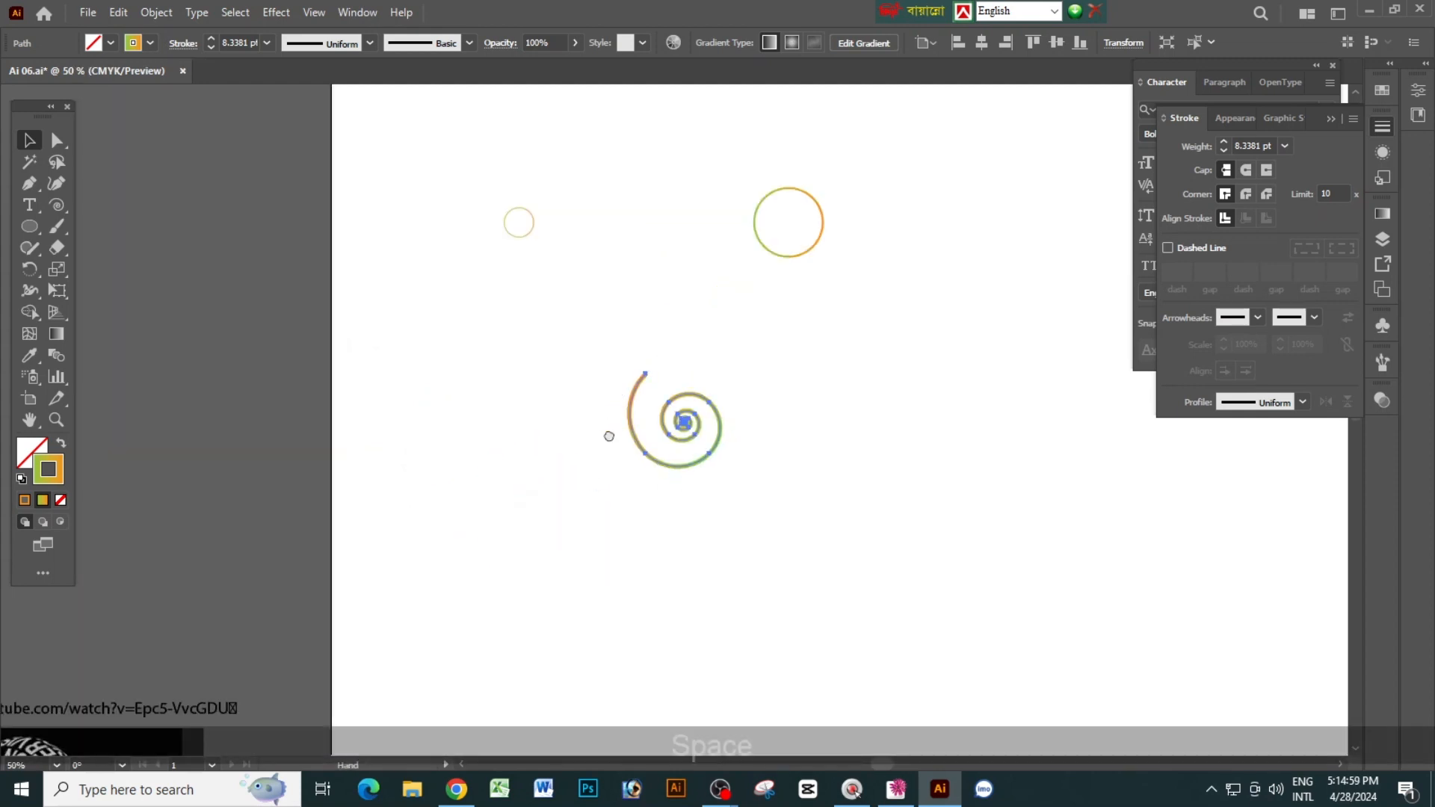
drag(608, 435, 422, 458)
key(Tab)
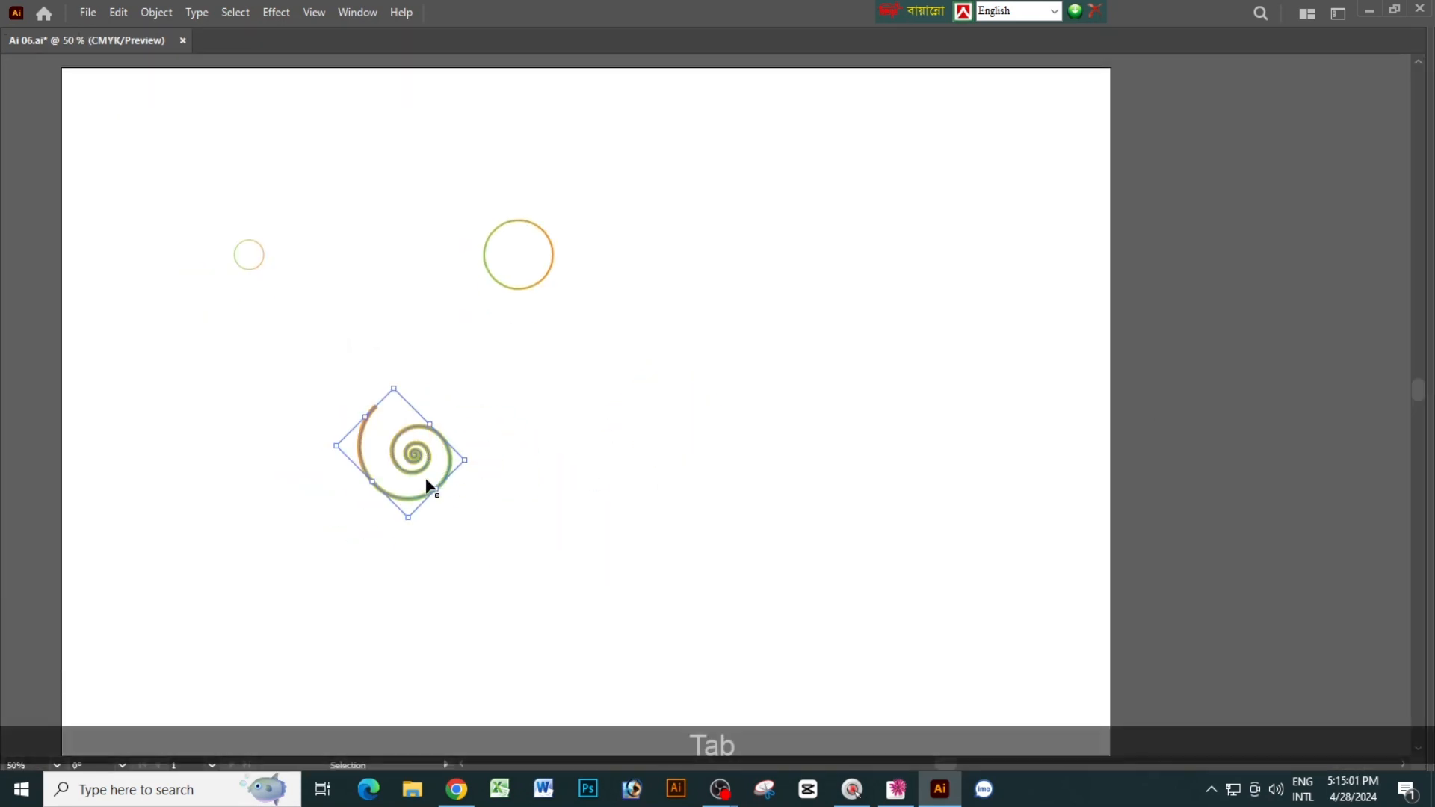
Select both circles and move them together to the right until the small one sits above the spiral
drag(234, 211, 506, 242)
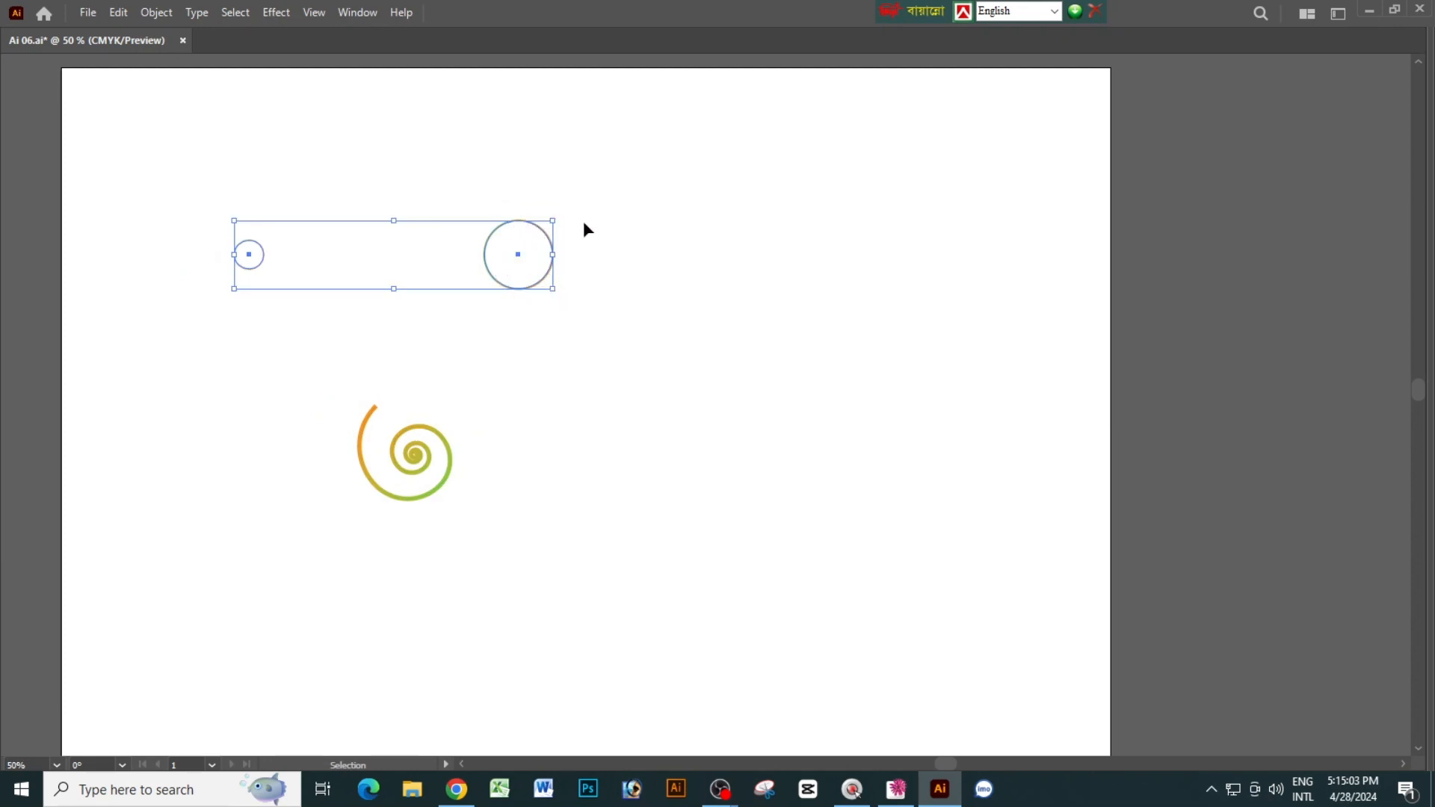
click(712, 221)
drag(157, 184, 636, 269)
drag(545, 230, 711, 239)
drag(178, 214, 584, 303)
drag(522, 258, 675, 259)
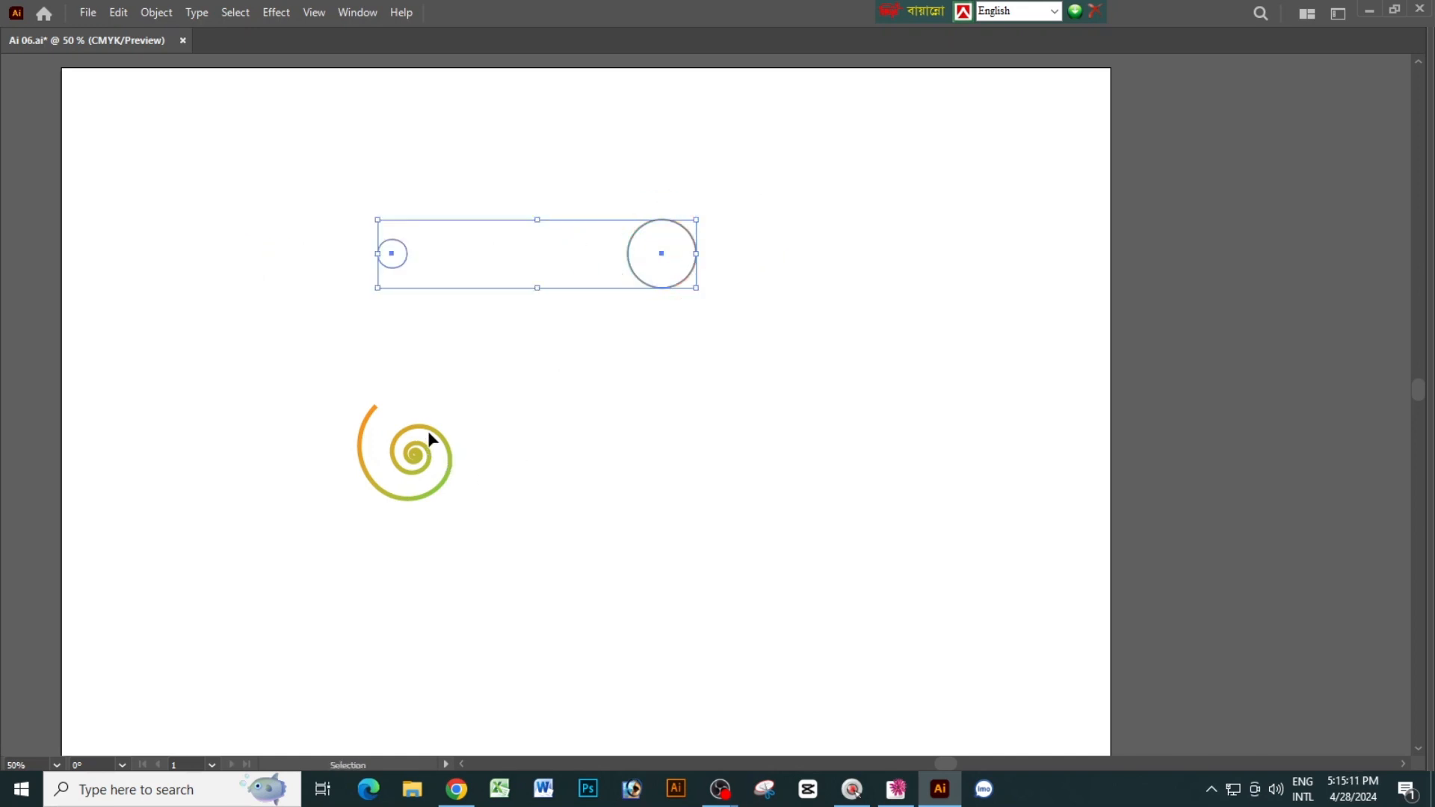
With both circles selected, set the blend options to Specified Steps spacing with 40 steps
drag(427, 430, 523, 473)
mouse_move(257, 201)
mouse_down()
mouse_move(737, 299)
mouse_move(710, 323)
mouse_up()
key(Tab)
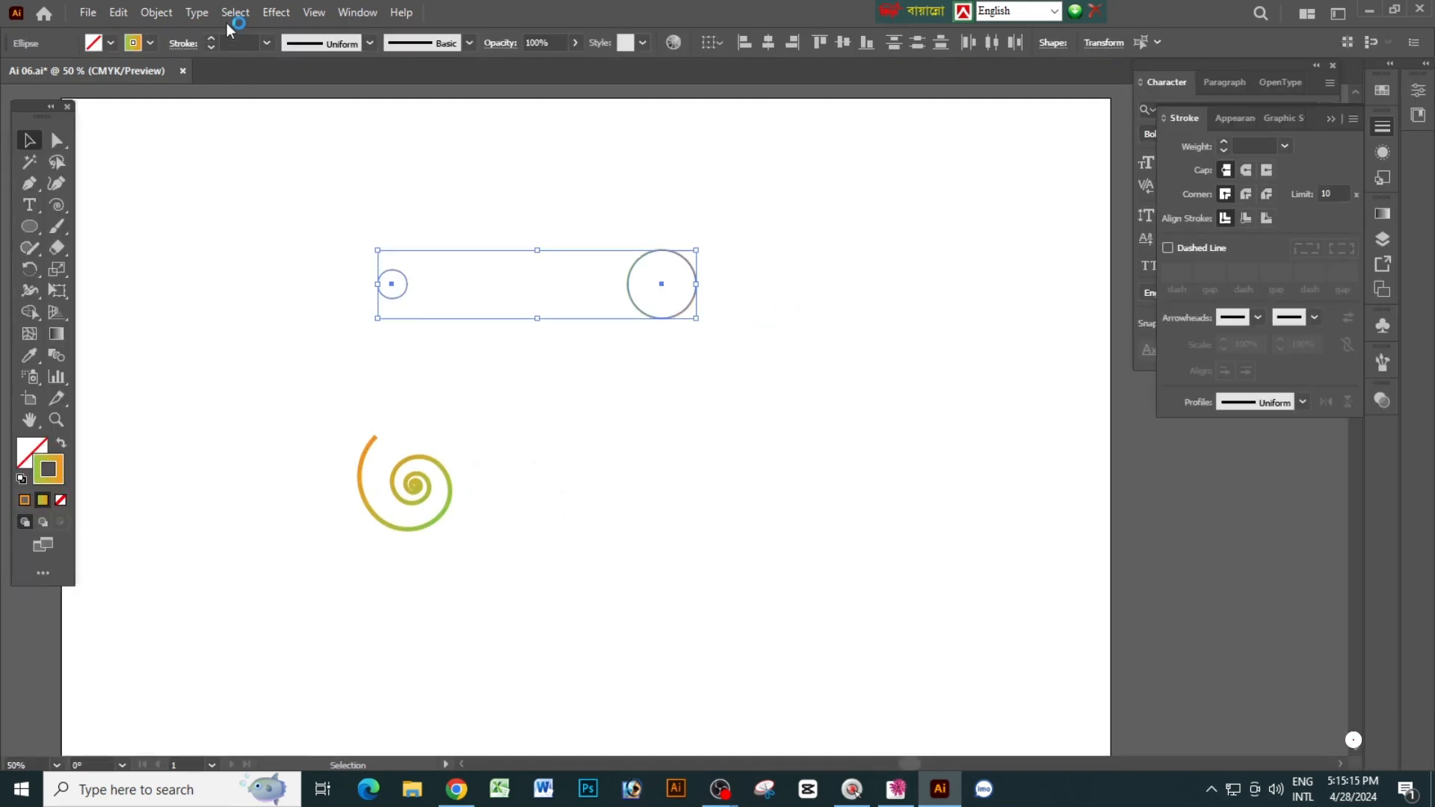
click(118, 13)
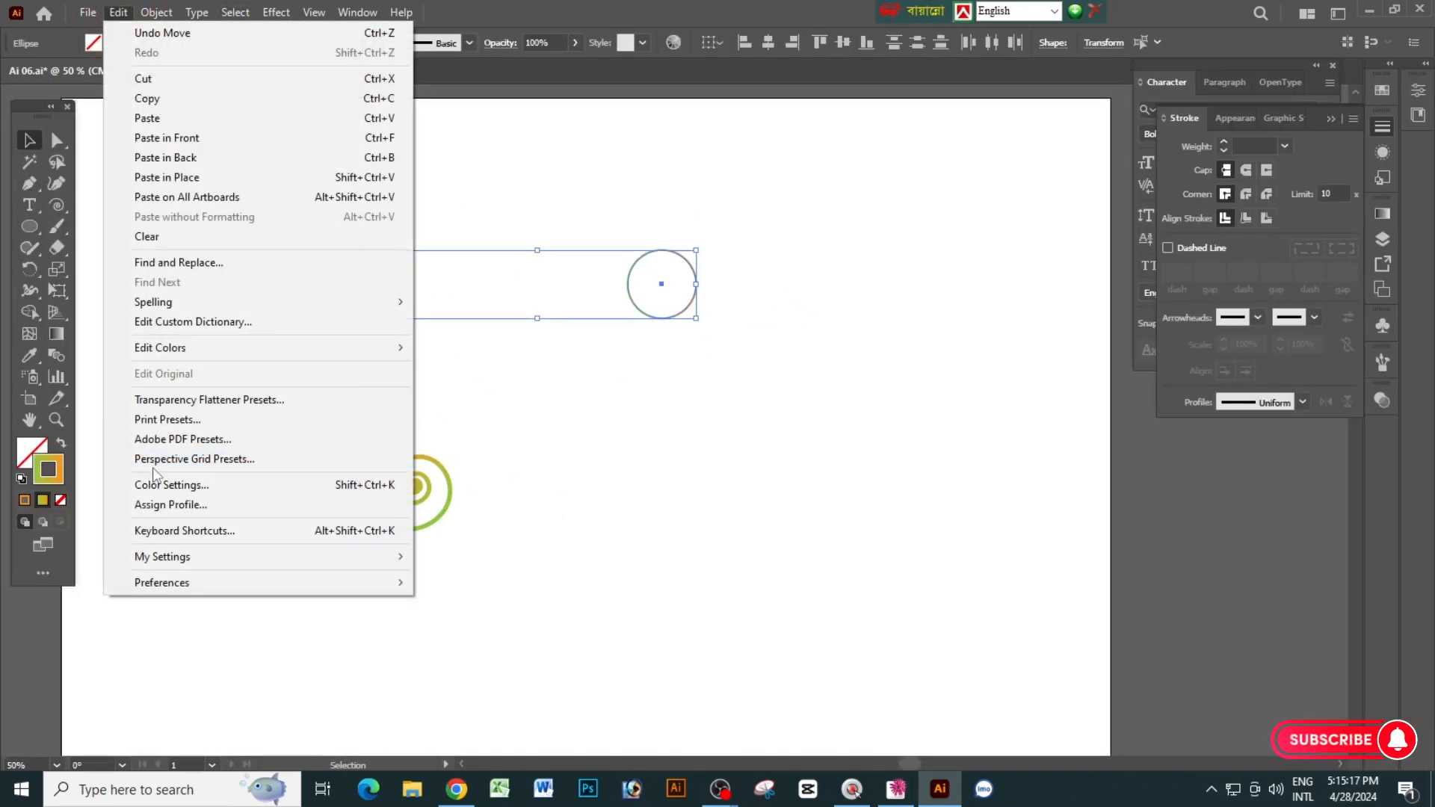
mouse_move(153, 13)
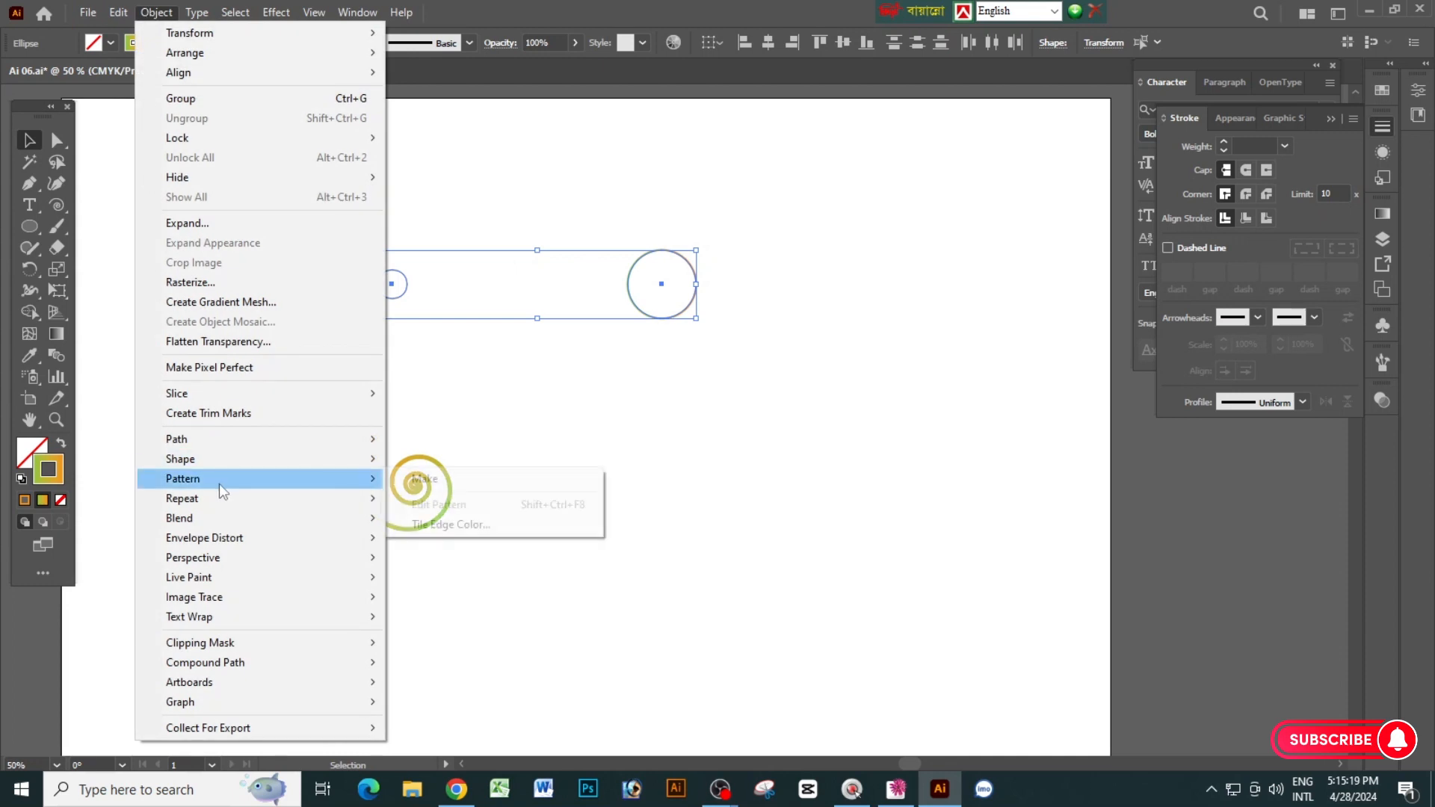
click(235, 518)
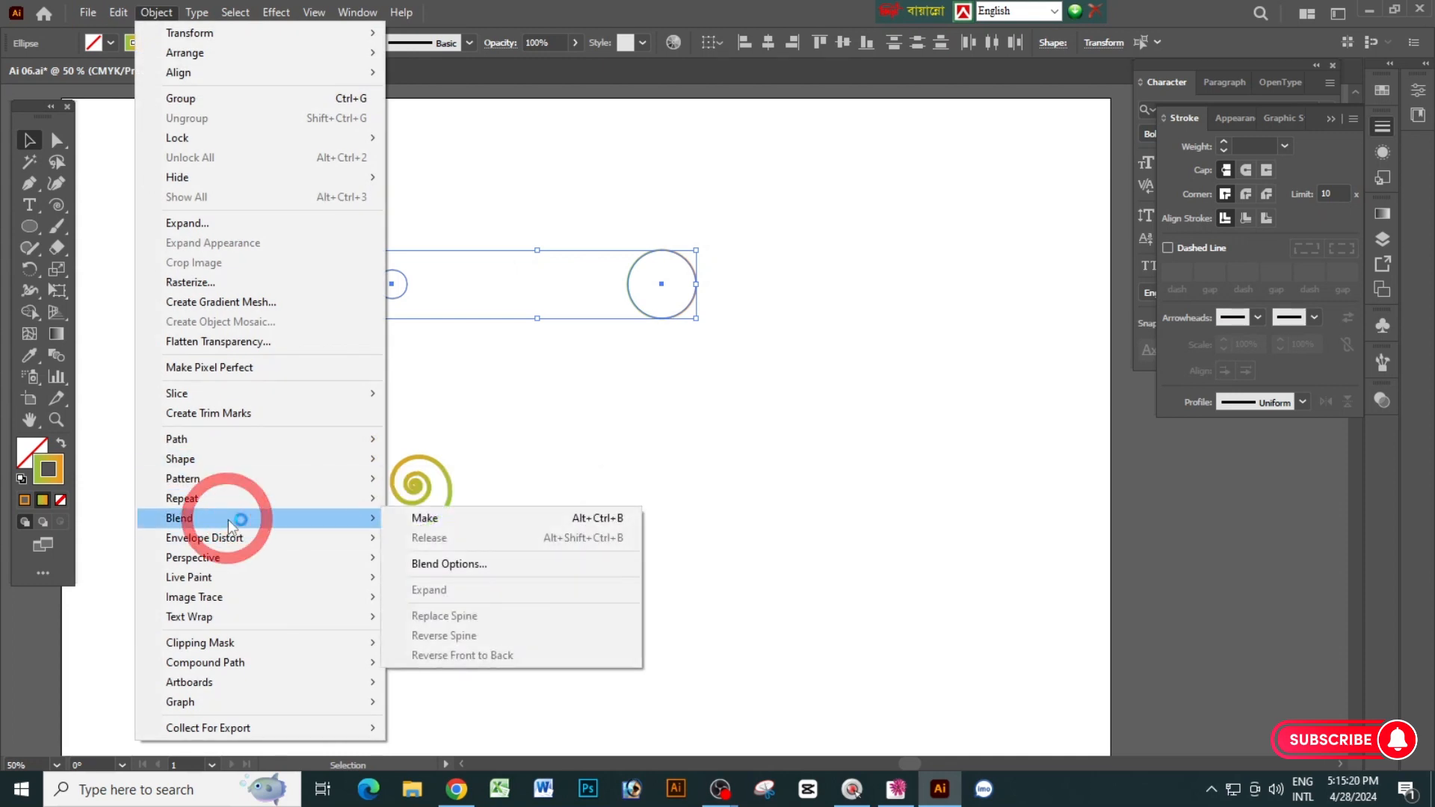
click(437, 570)
click(925, 326)
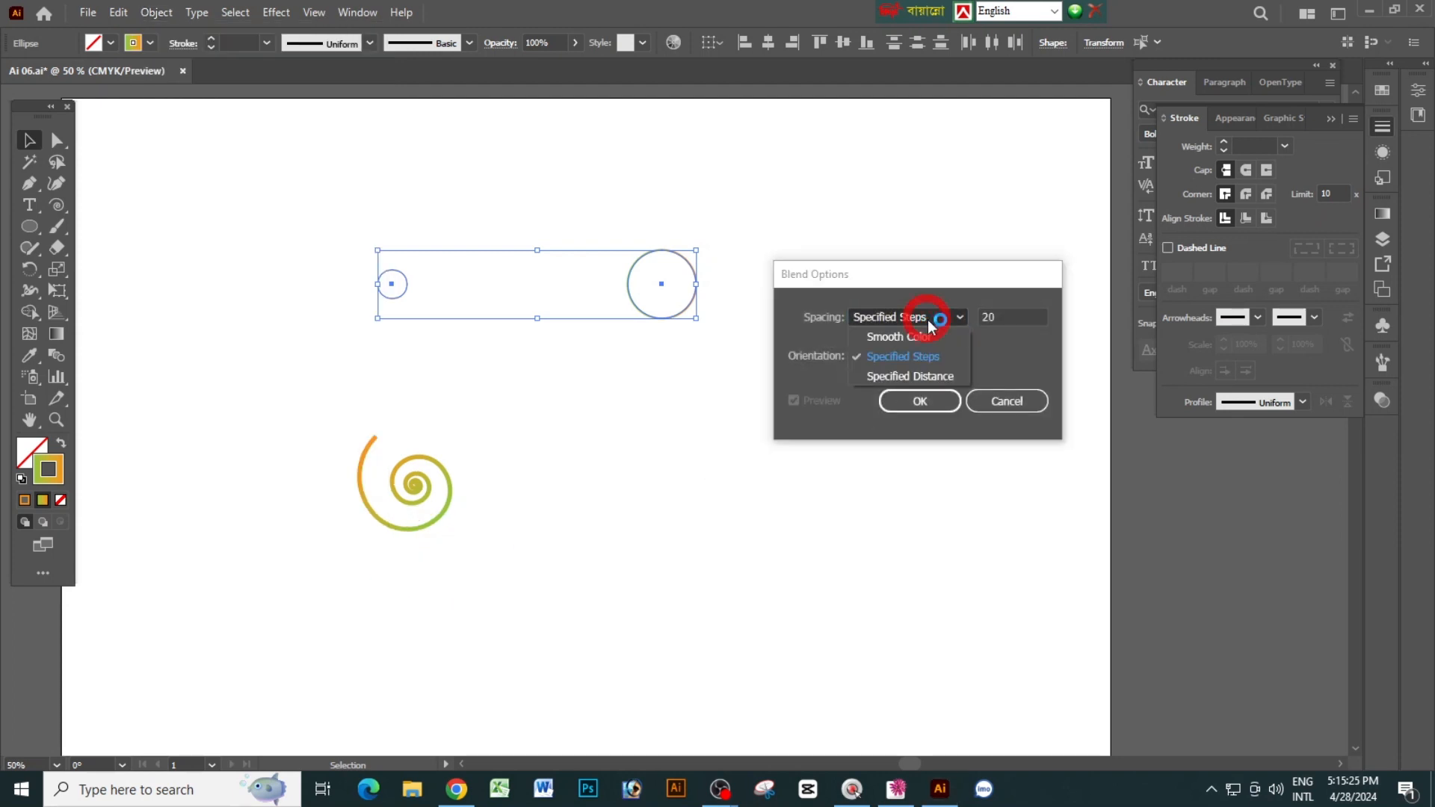
click(988, 318)
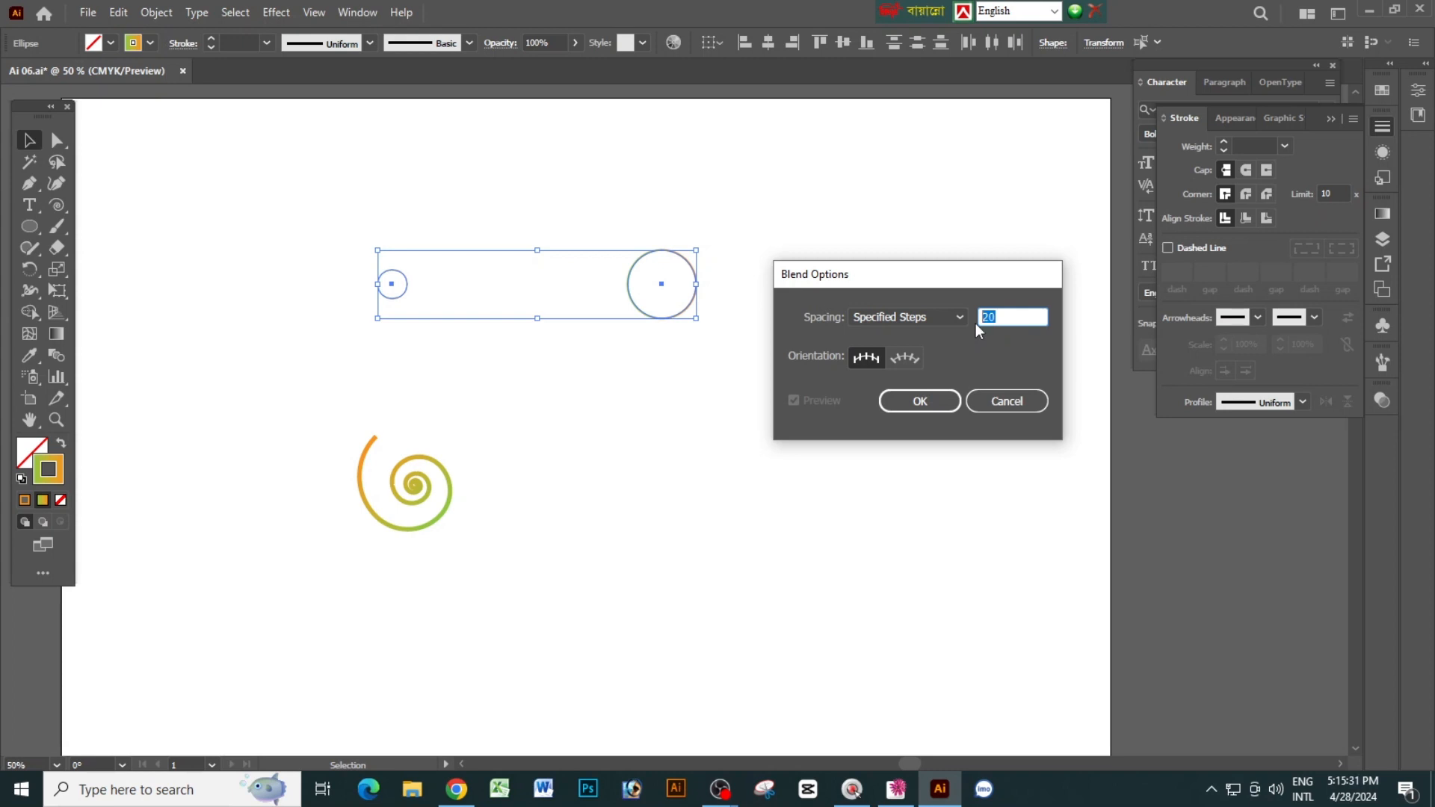
text(40)
click(920, 402)
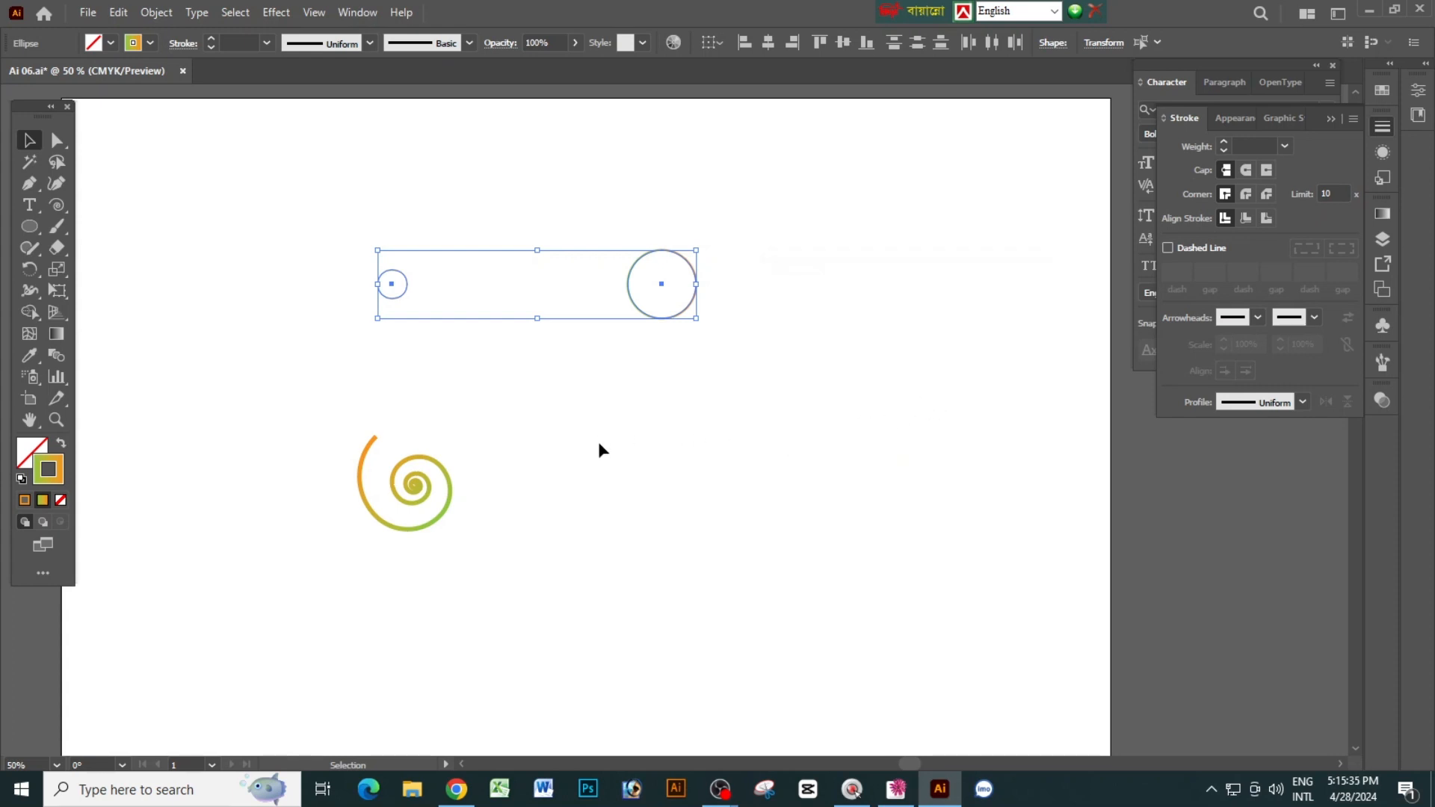
Make a blend between the small and the large circle
click(154, 18)
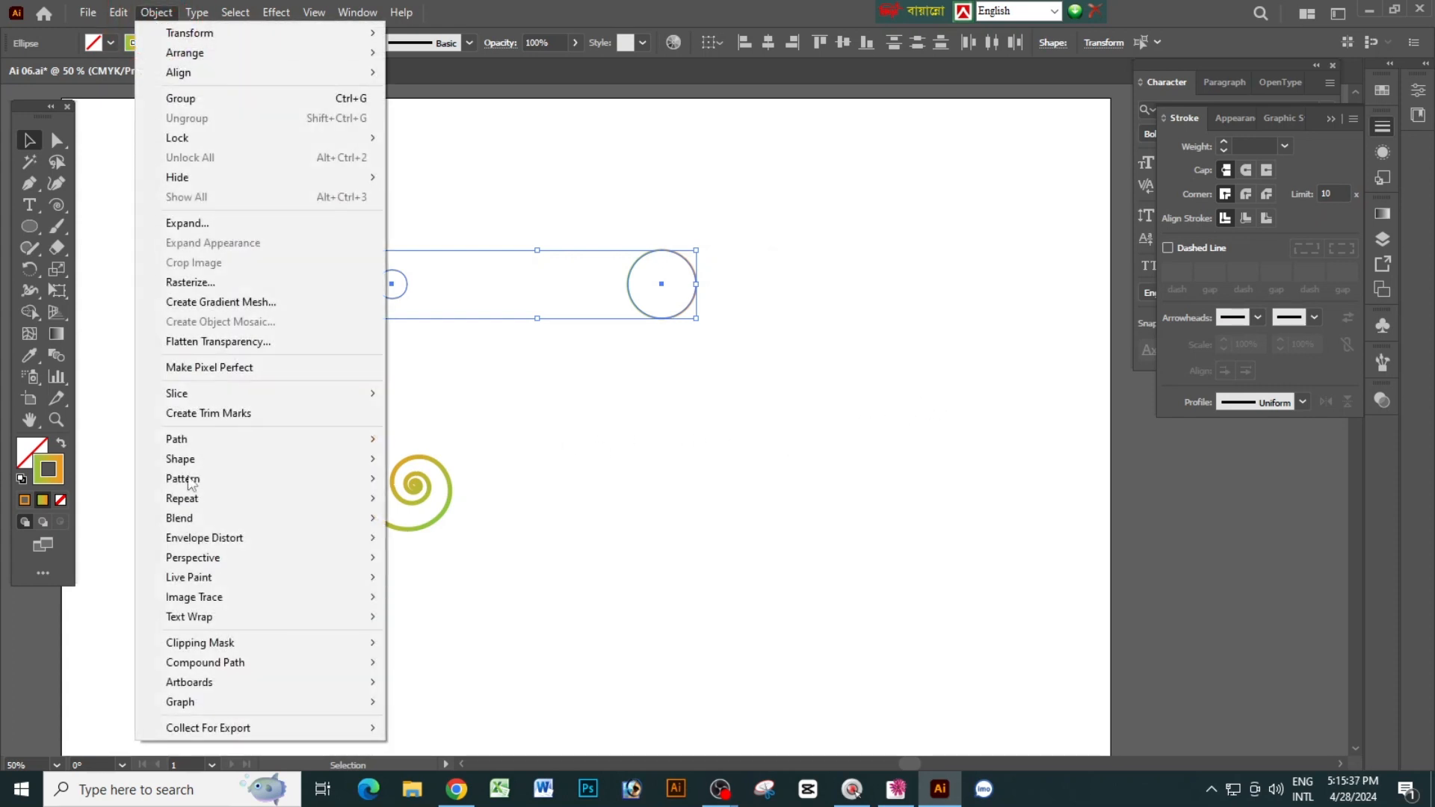
mouse_move(233, 523)
click(485, 518)
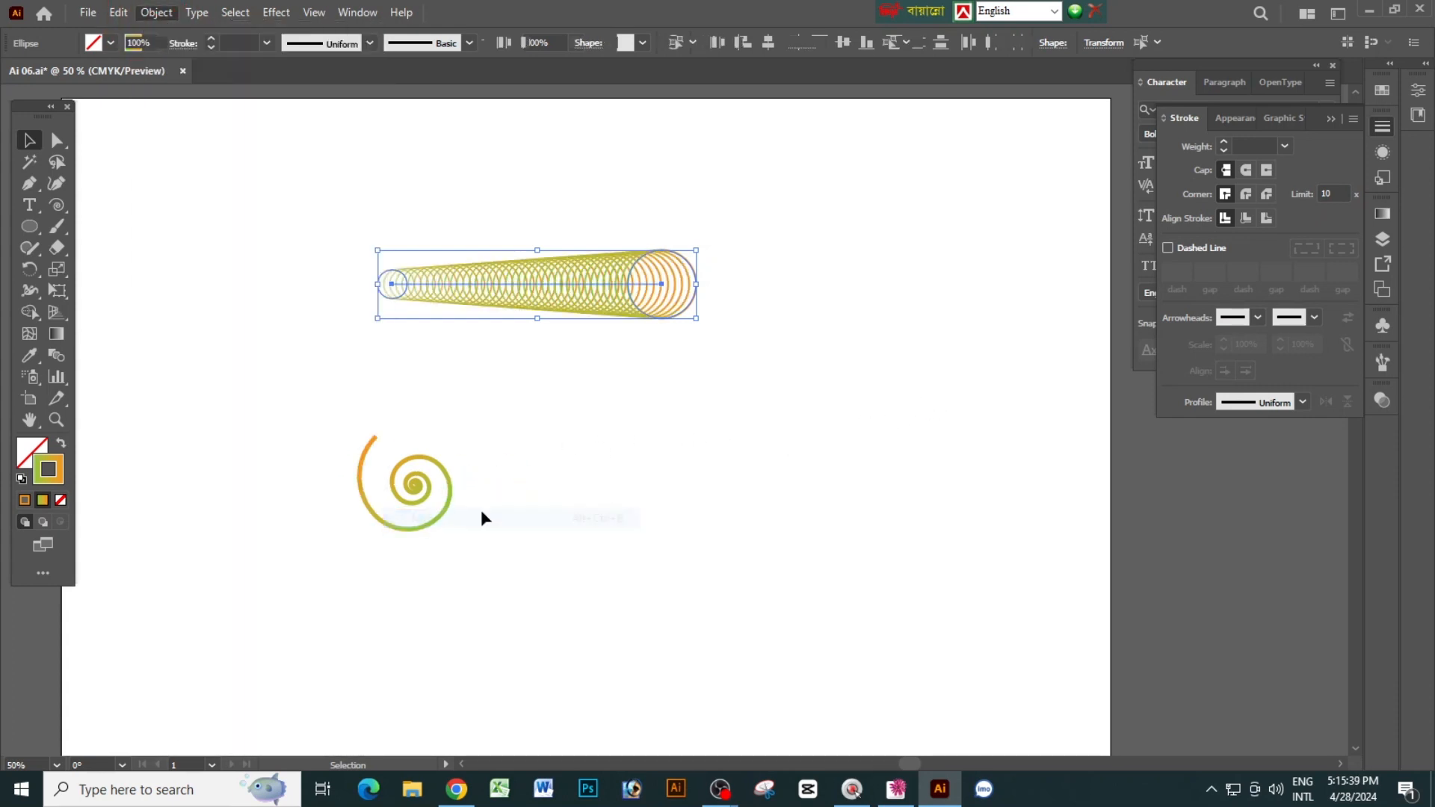
Select the spiral, enlarge it proportionally to about 2.6 times its size and place it centrally below the circle blend
click(647, 467)
drag(570, 498, 584, 420)
drag(309, 341, 519, 479)
drag(485, 415, 618, 456)
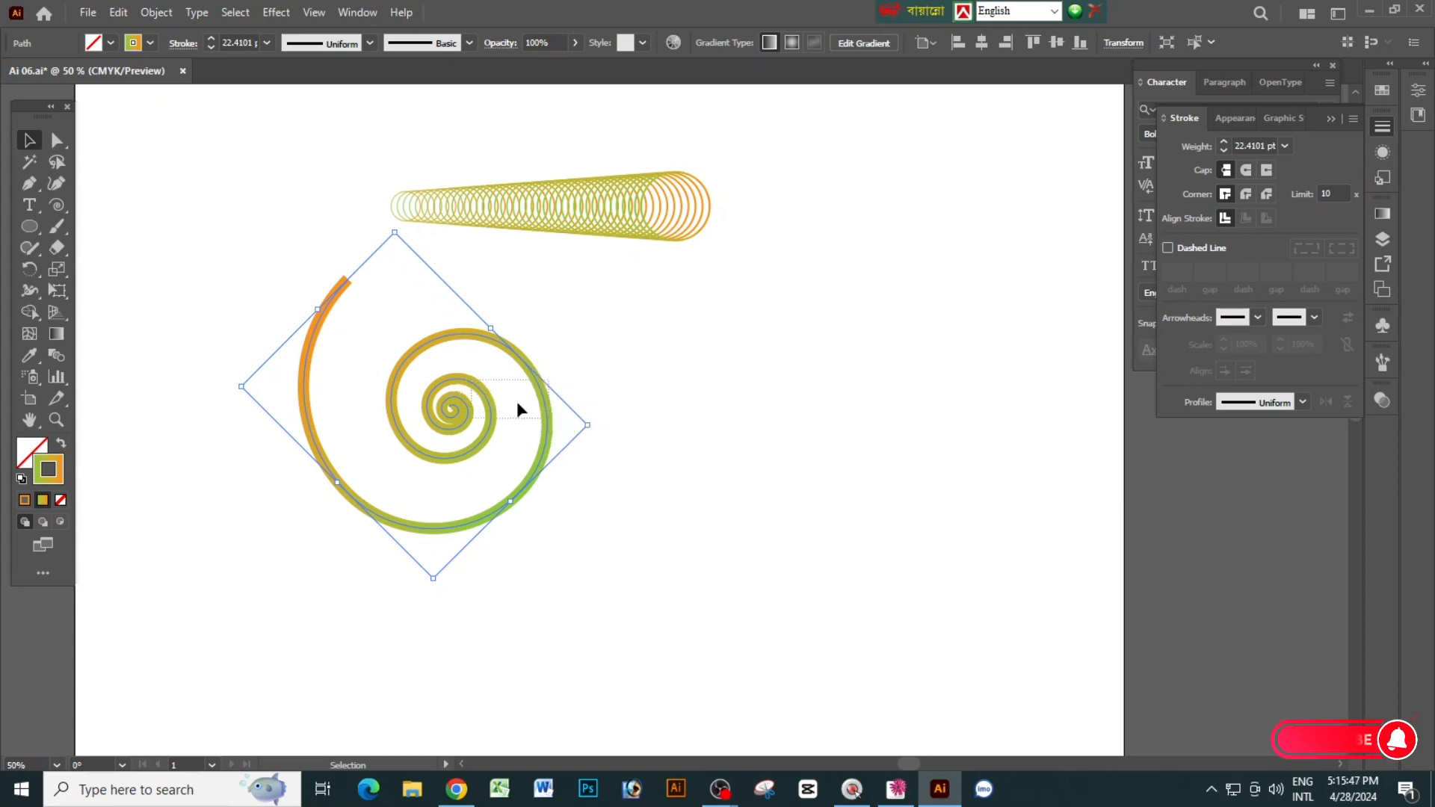
drag(470, 382, 604, 443)
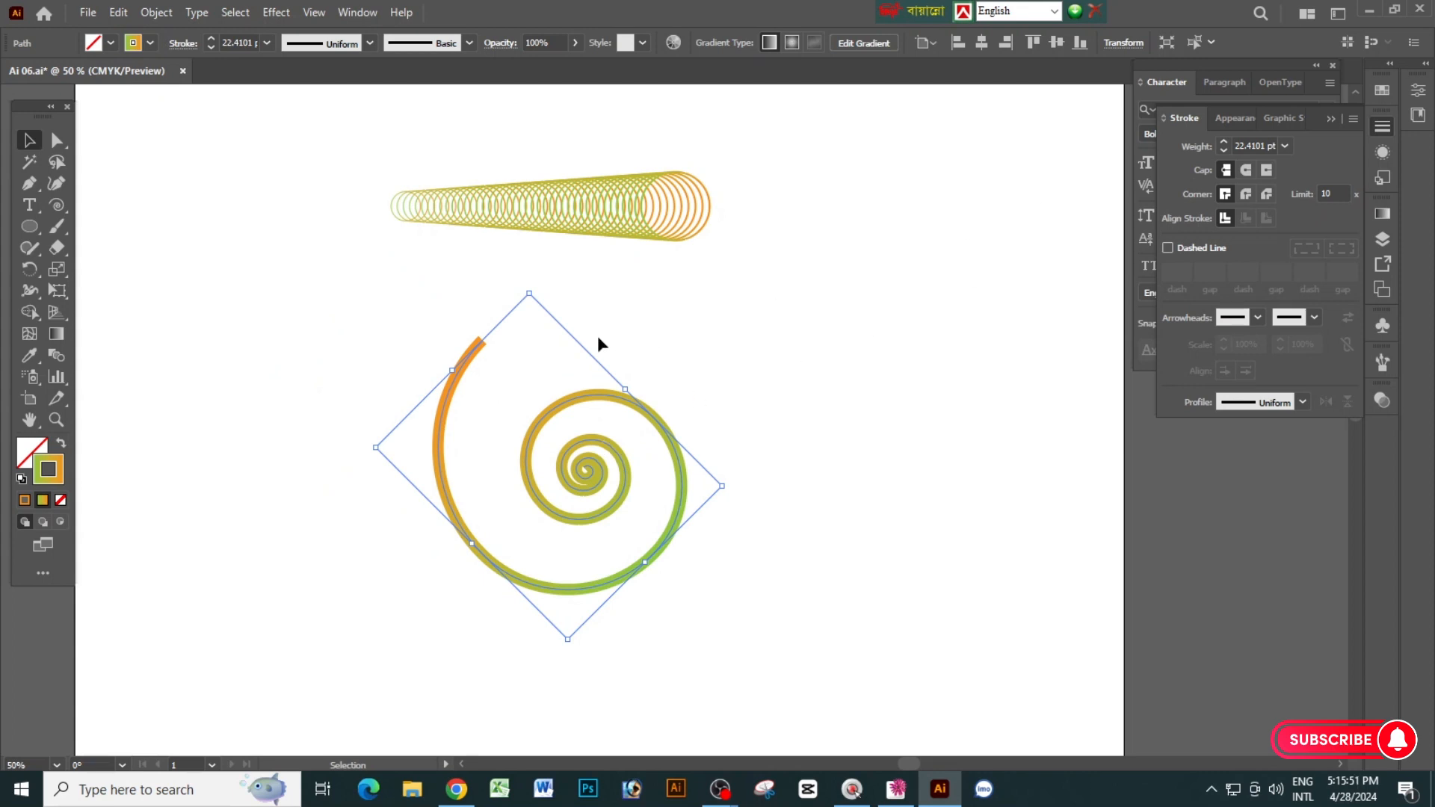
Enlarge the circle blend proportionally from its center to about 1.3 times its size
click(540, 203)
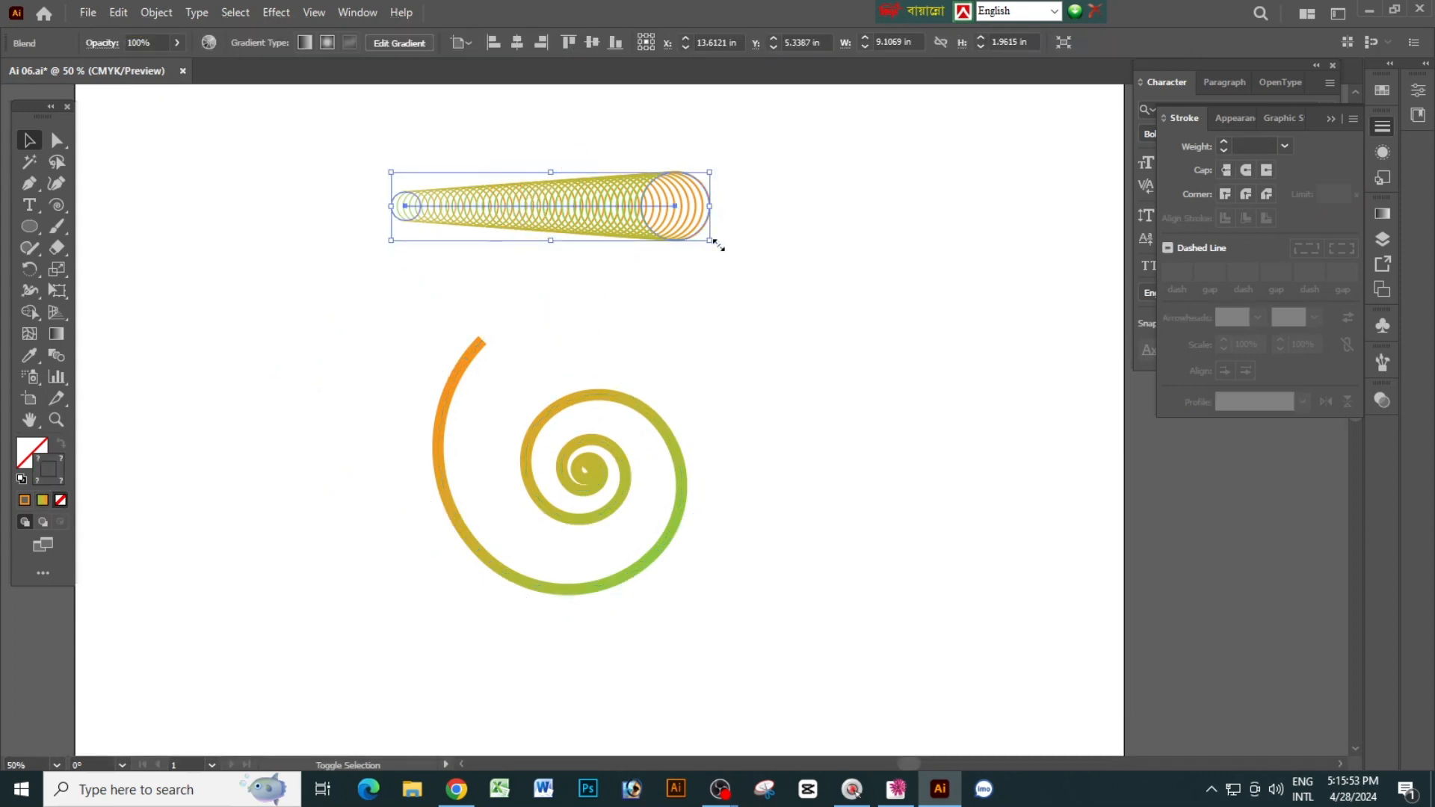
drag(716, 244, 756, 253)
click(741, 276)
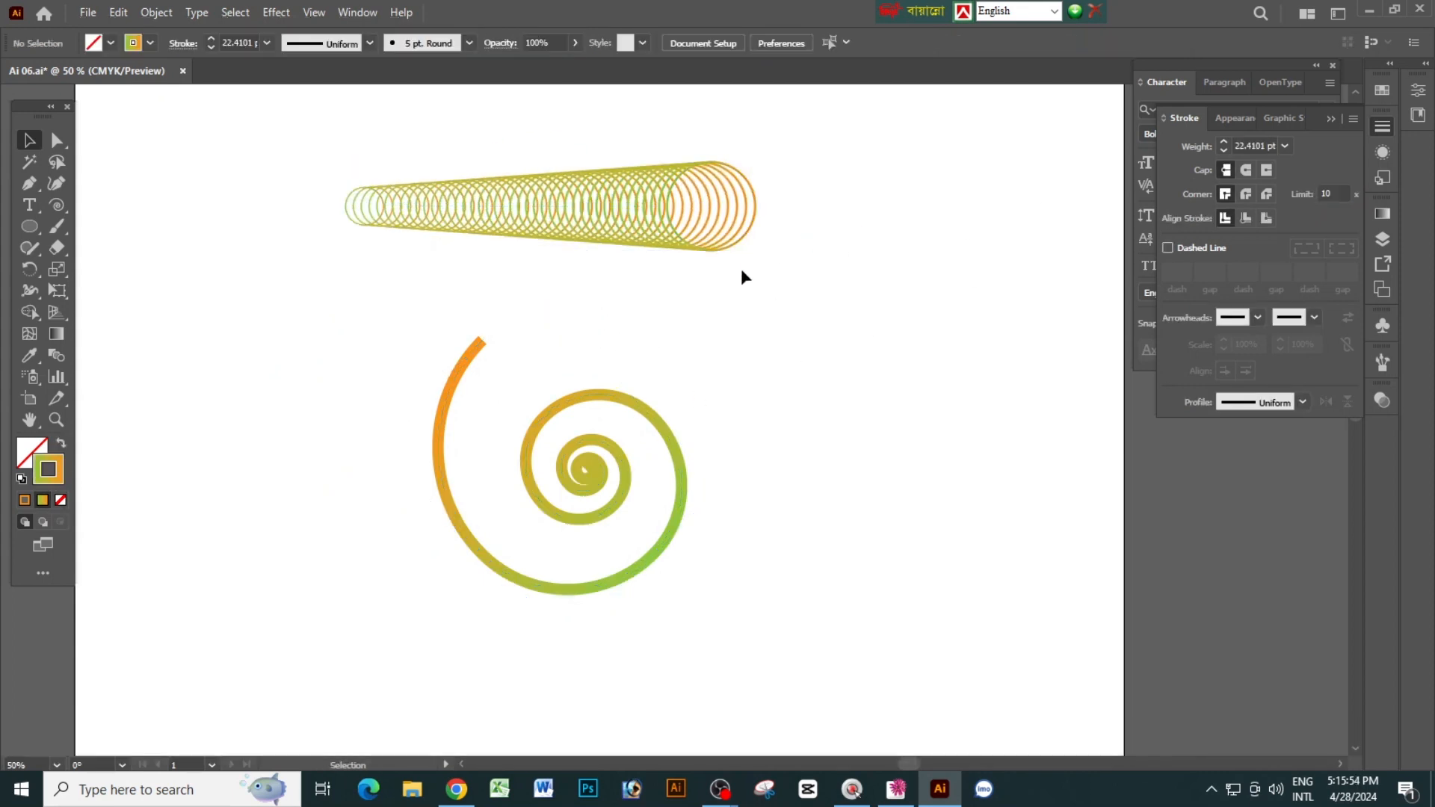
Select the circle blend together with the spiral and replace the blend's spine with the spiral path
click(534, 427)
key(ctrl+a)
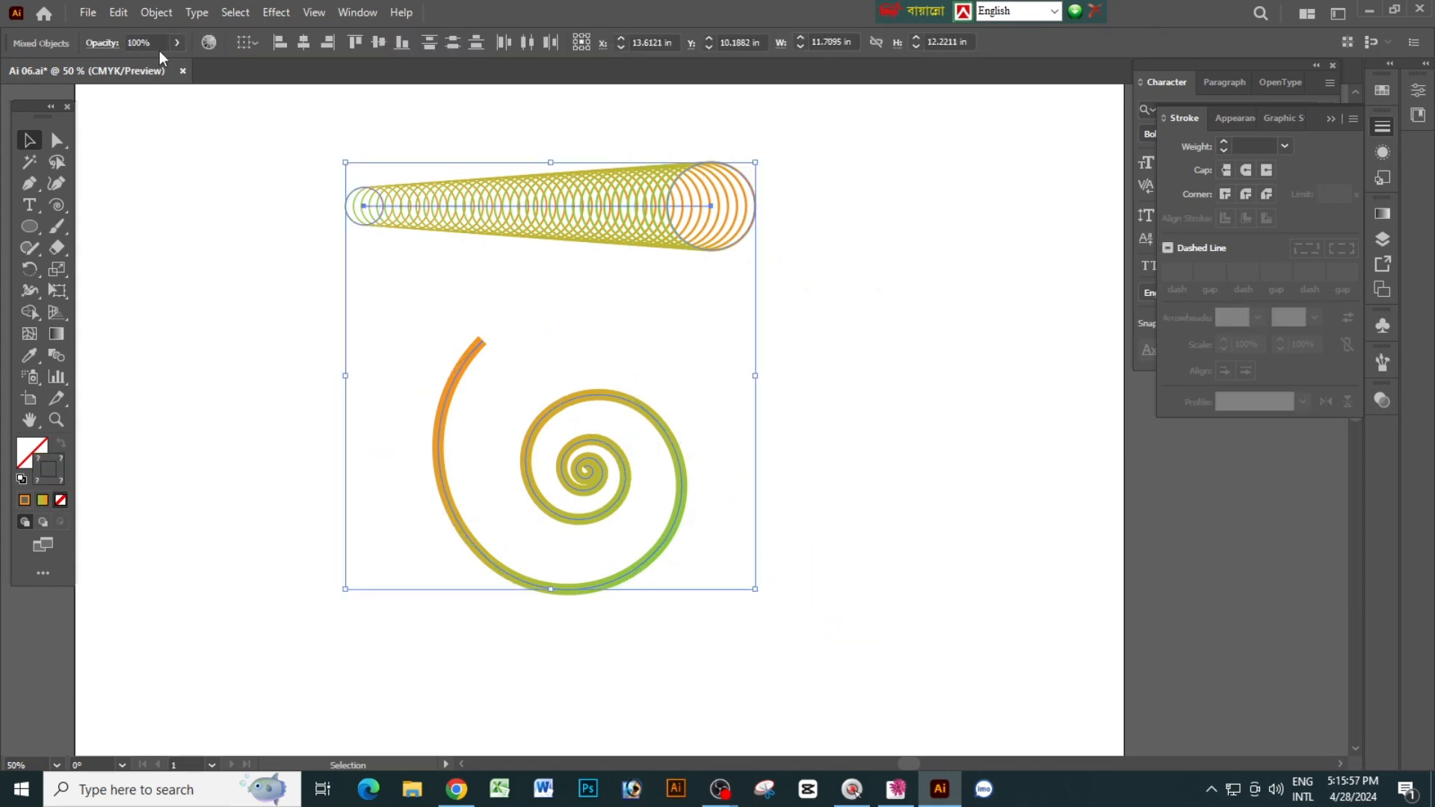
click(153, 12)
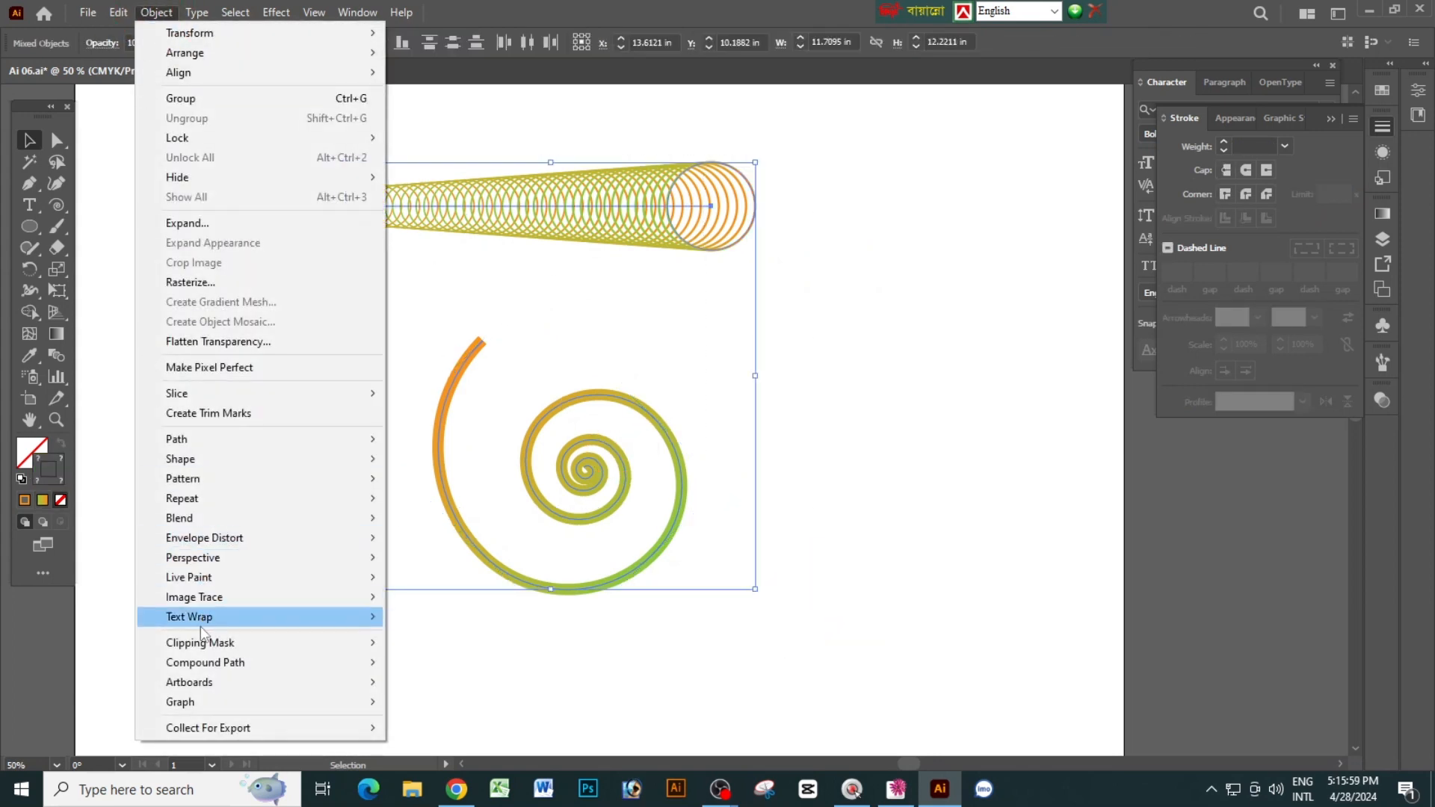
mouse_move(240, 519)
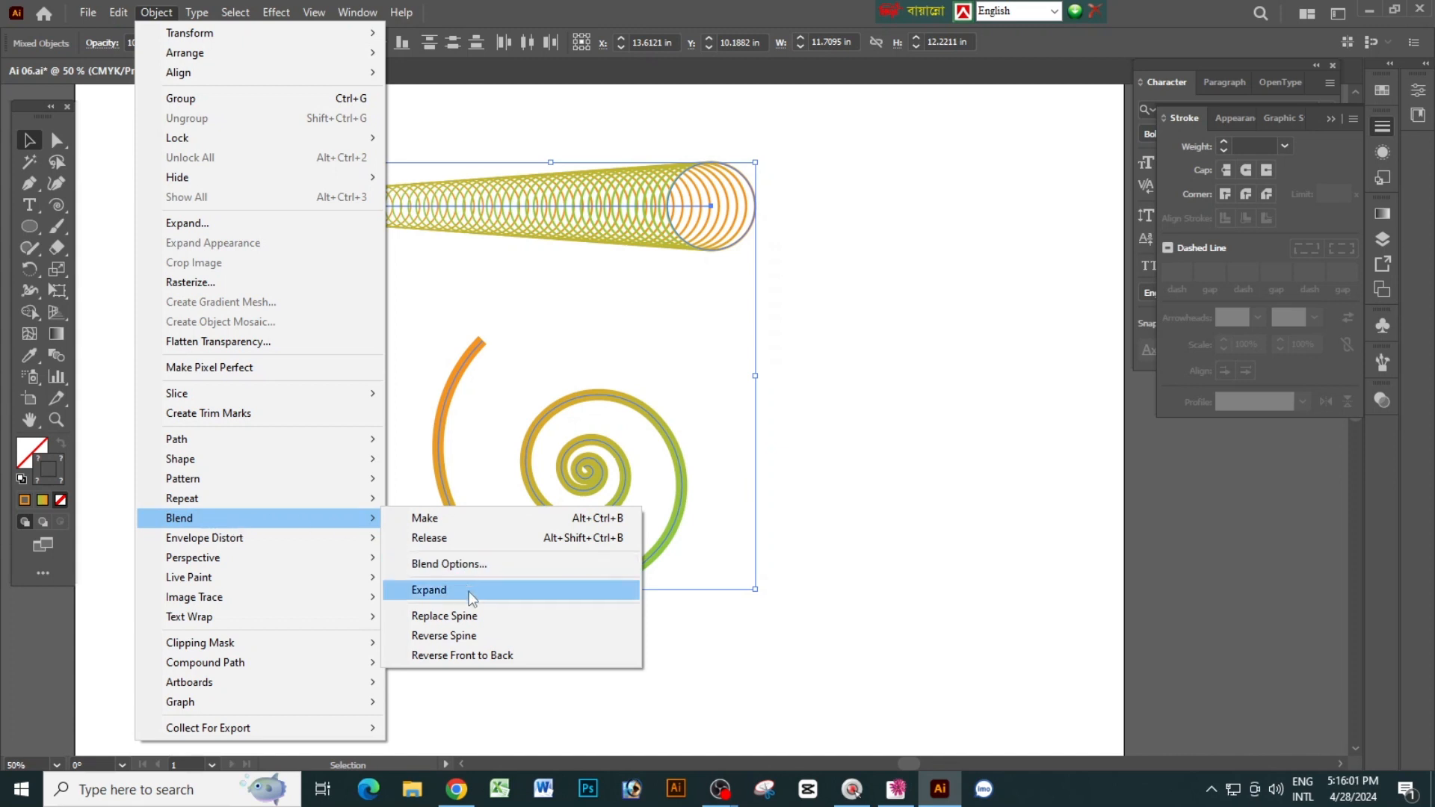
click(443, 616)
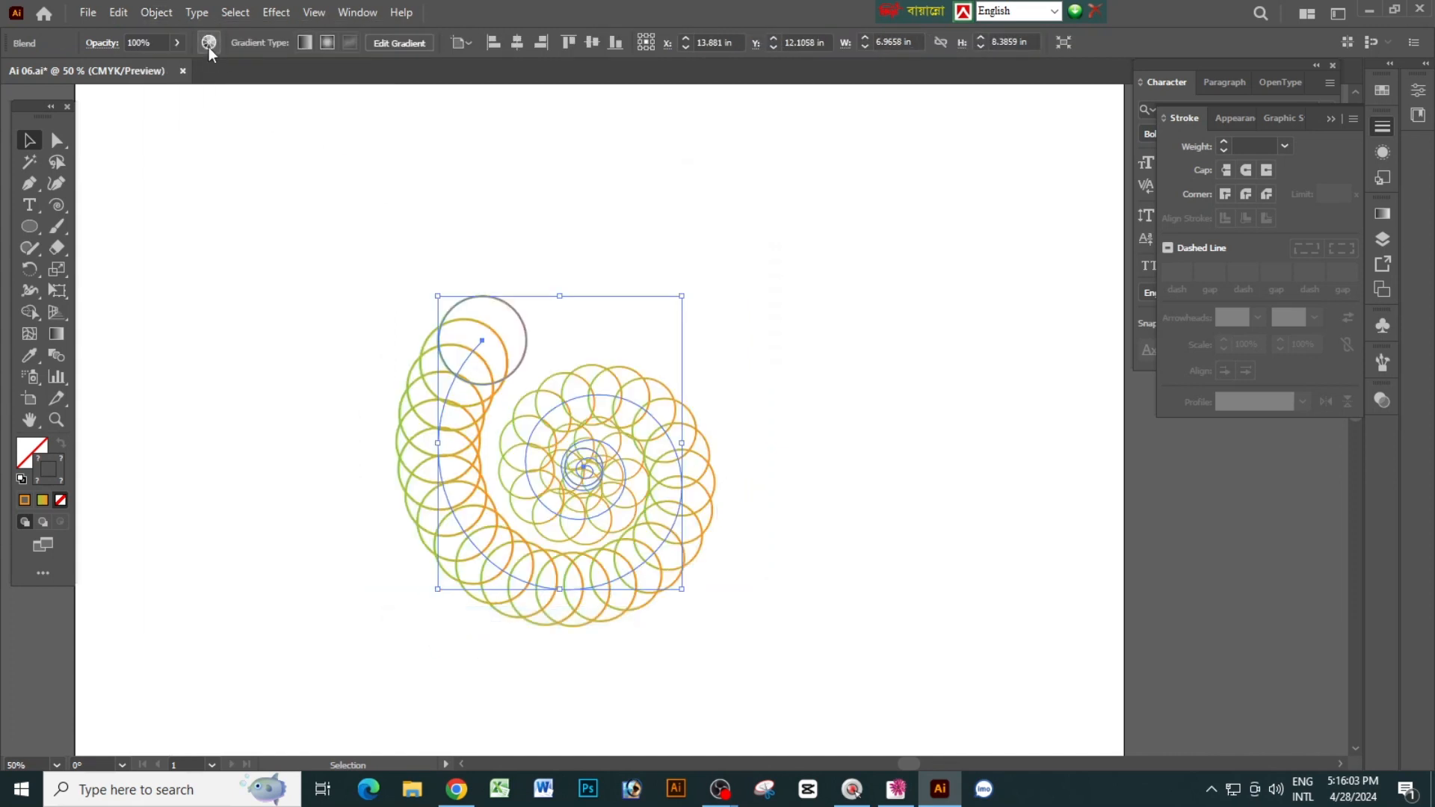
Set the spiral blend's options to Specified Steps spacing with 200 steps
click(156, 15)
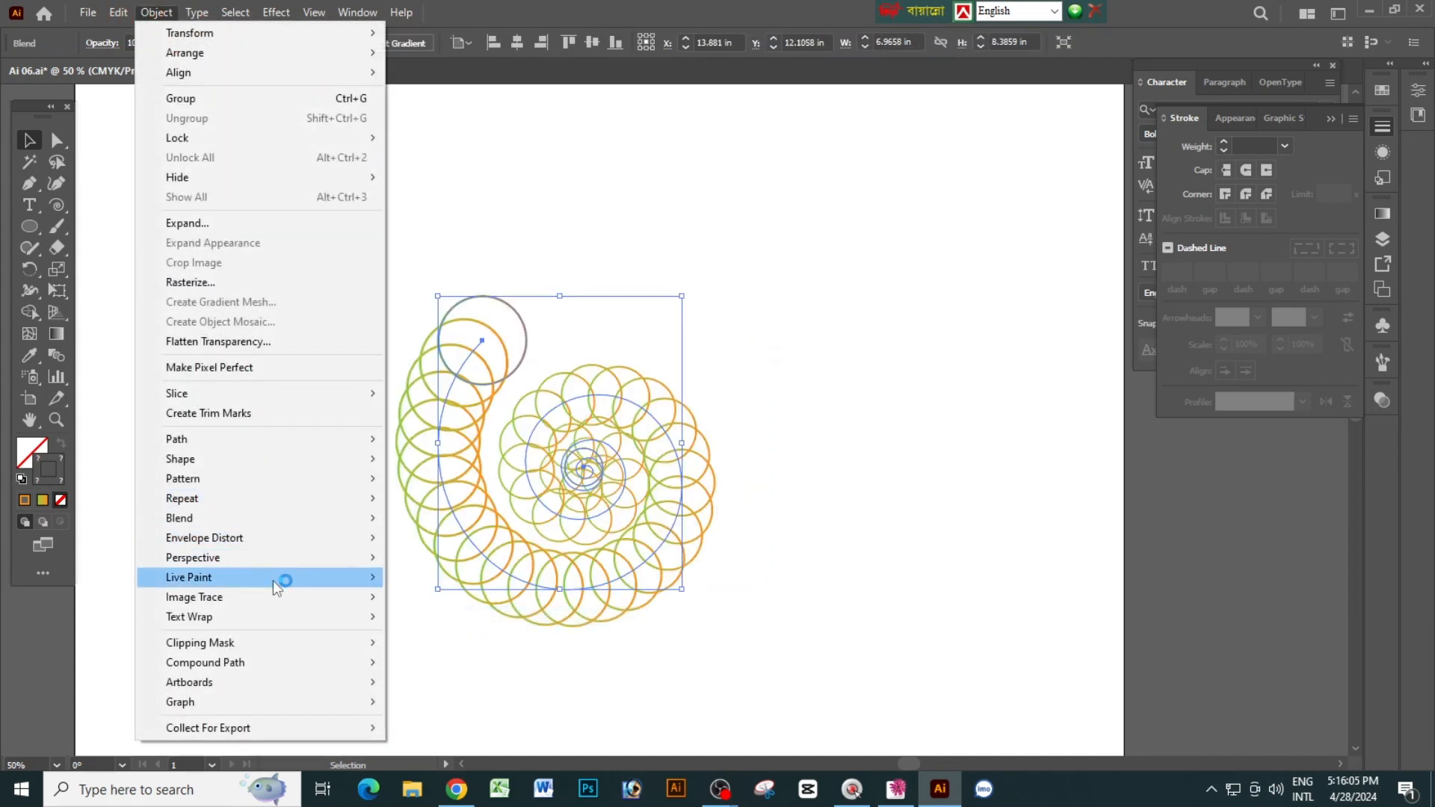
mouse_move(272, 583)
mouse_move(291, 528)
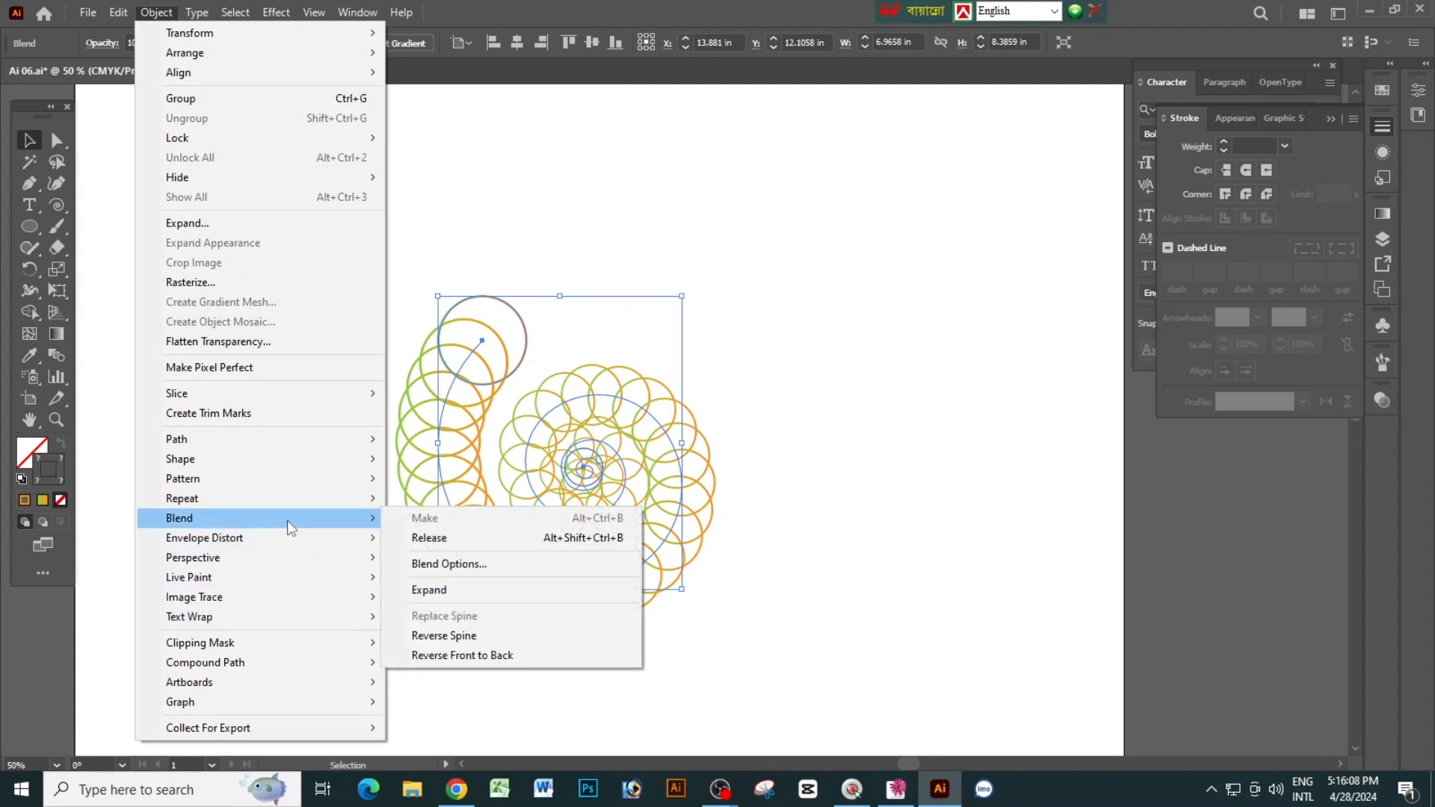
click(470, 564)
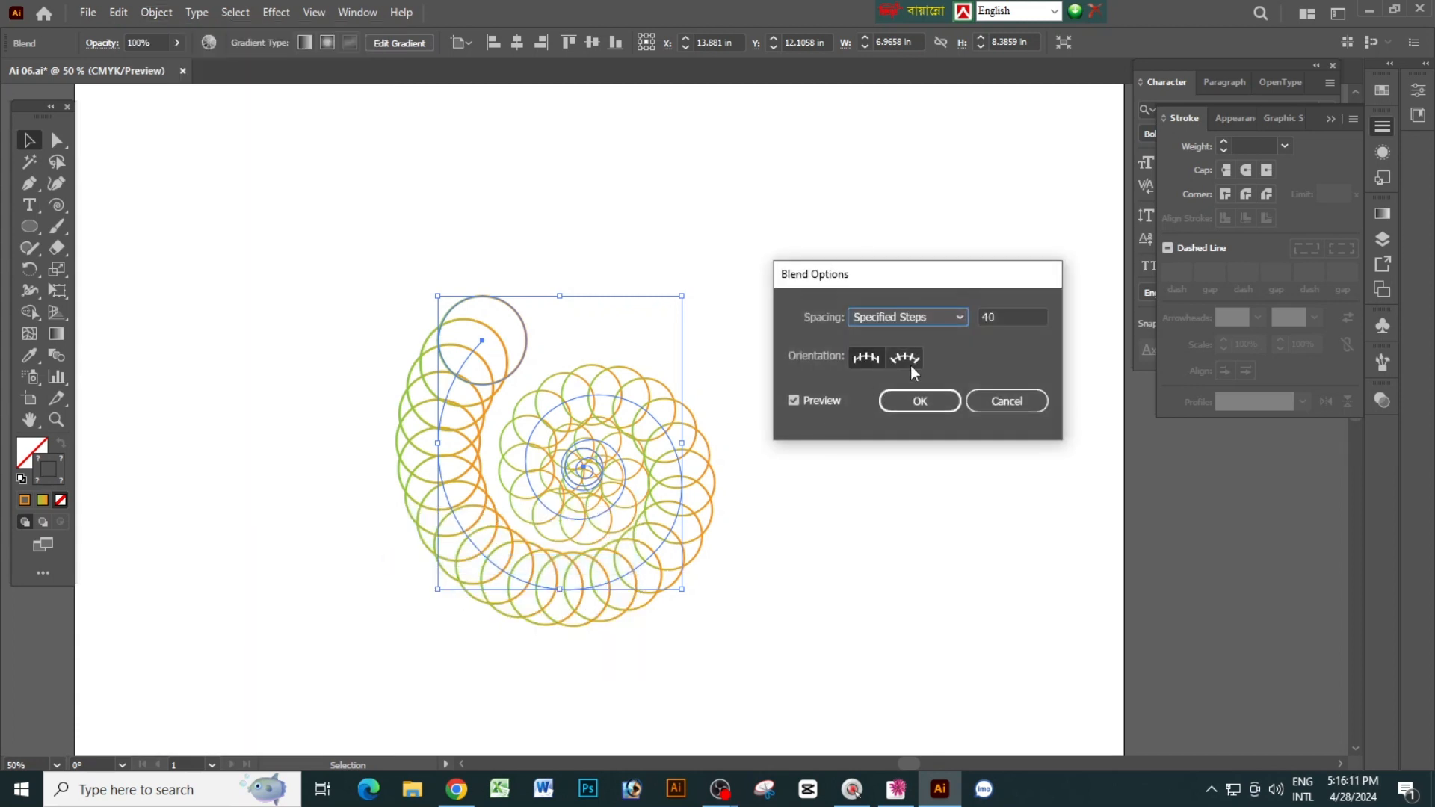
drag(1008, 317, 943, 326)
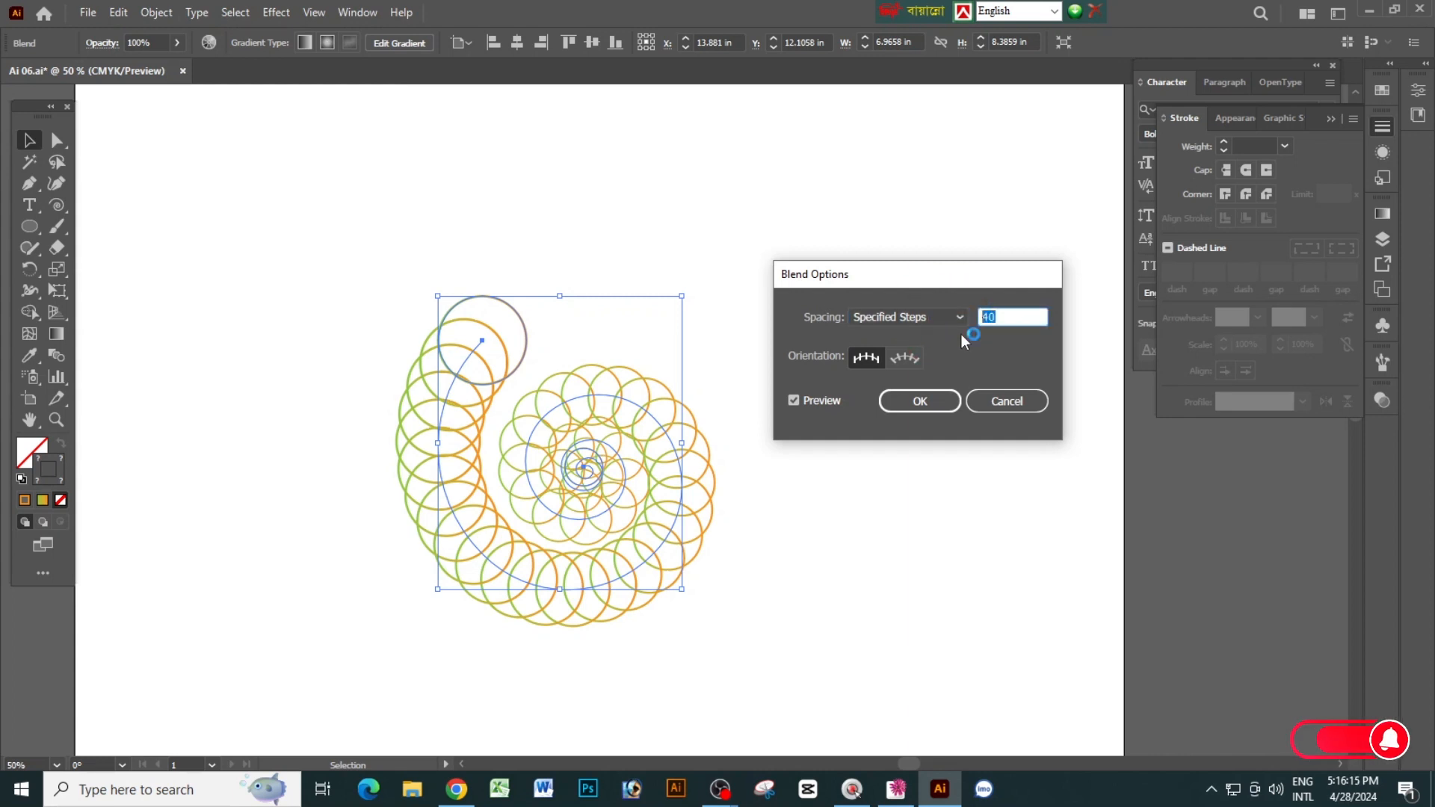
text(200)
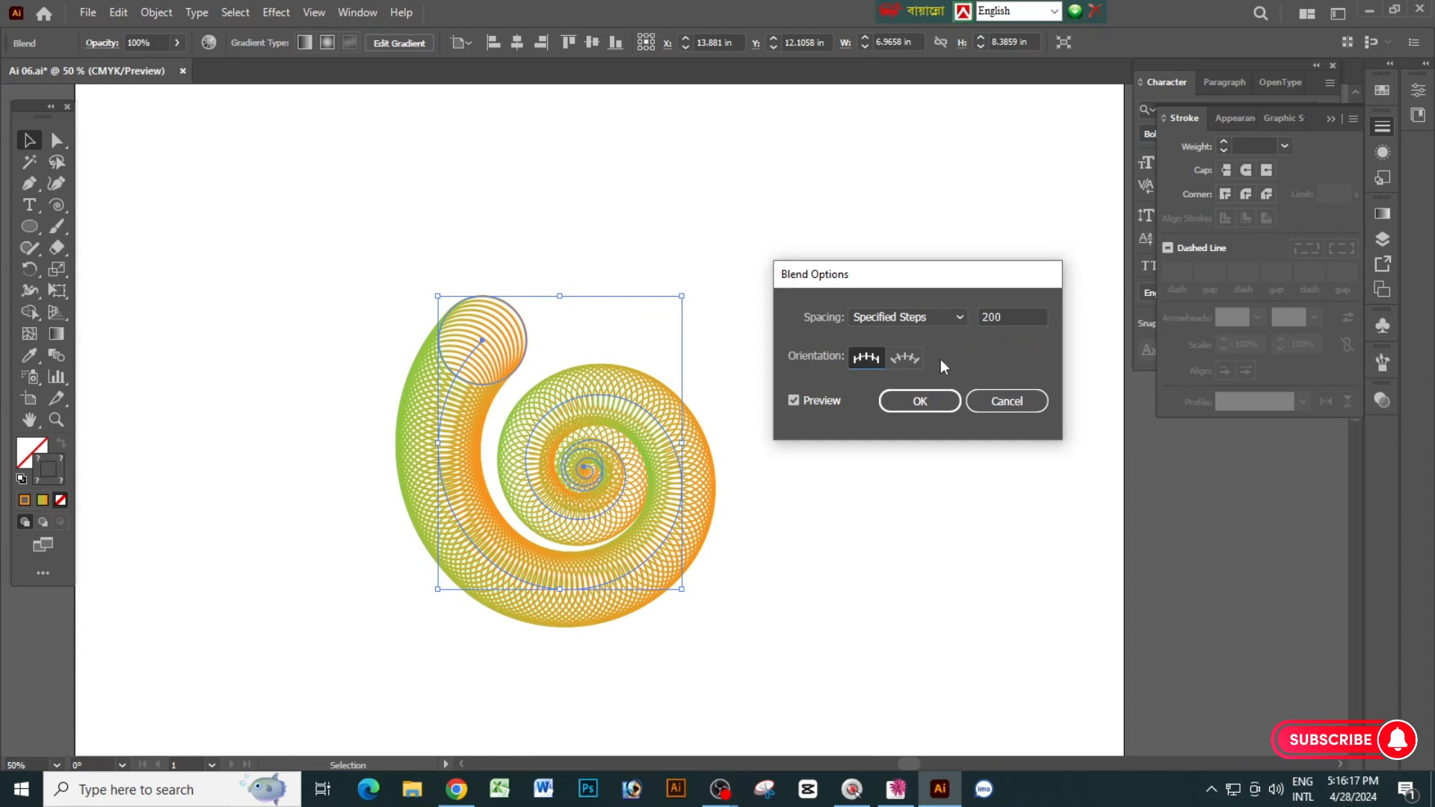
click(929, 401)
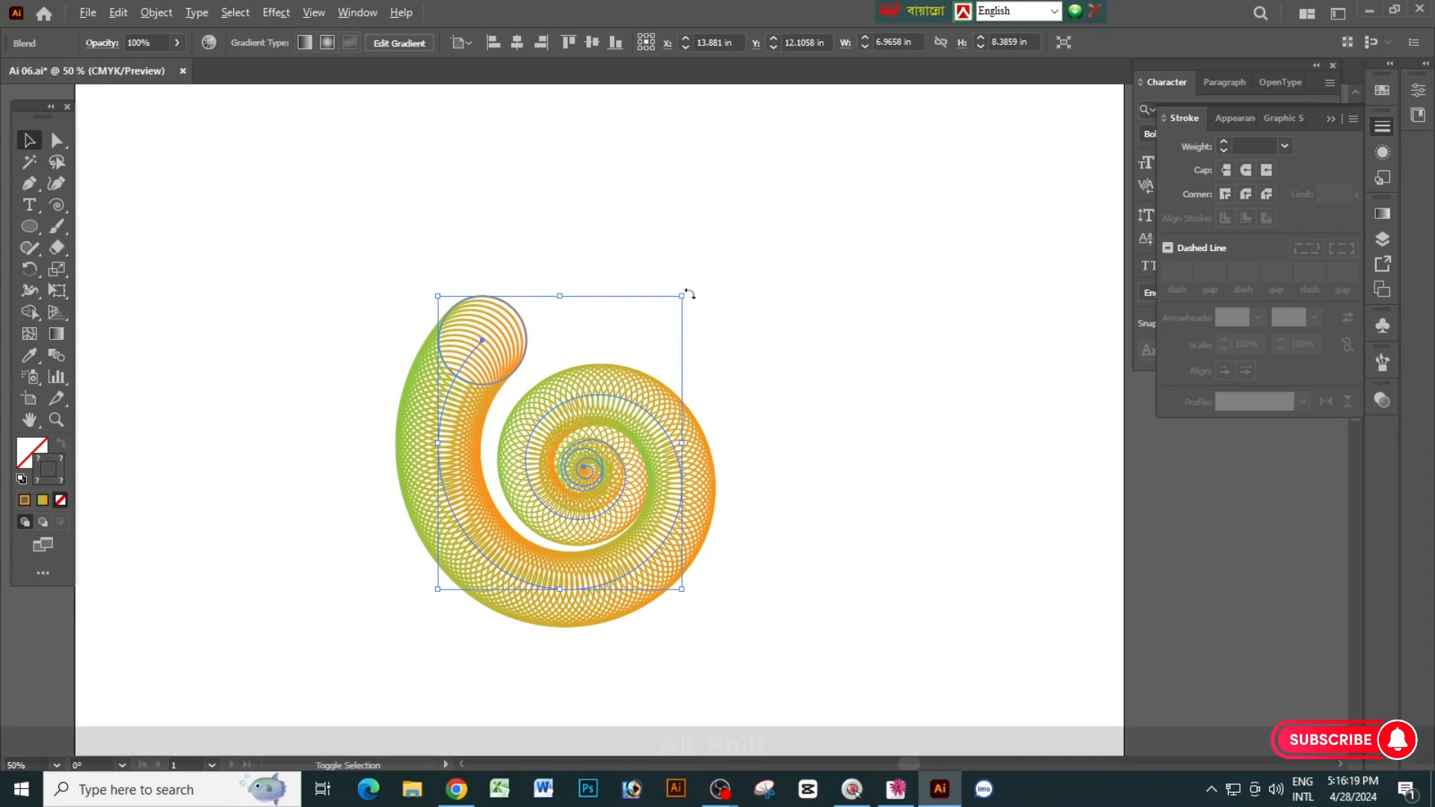
Enlarge the spiral blend proportionally from its center to about 1.15 times its size and move it slightly up
drag(682, 295, 711, 272)
drag(683, 416, 695, 363)
click(829, 313)
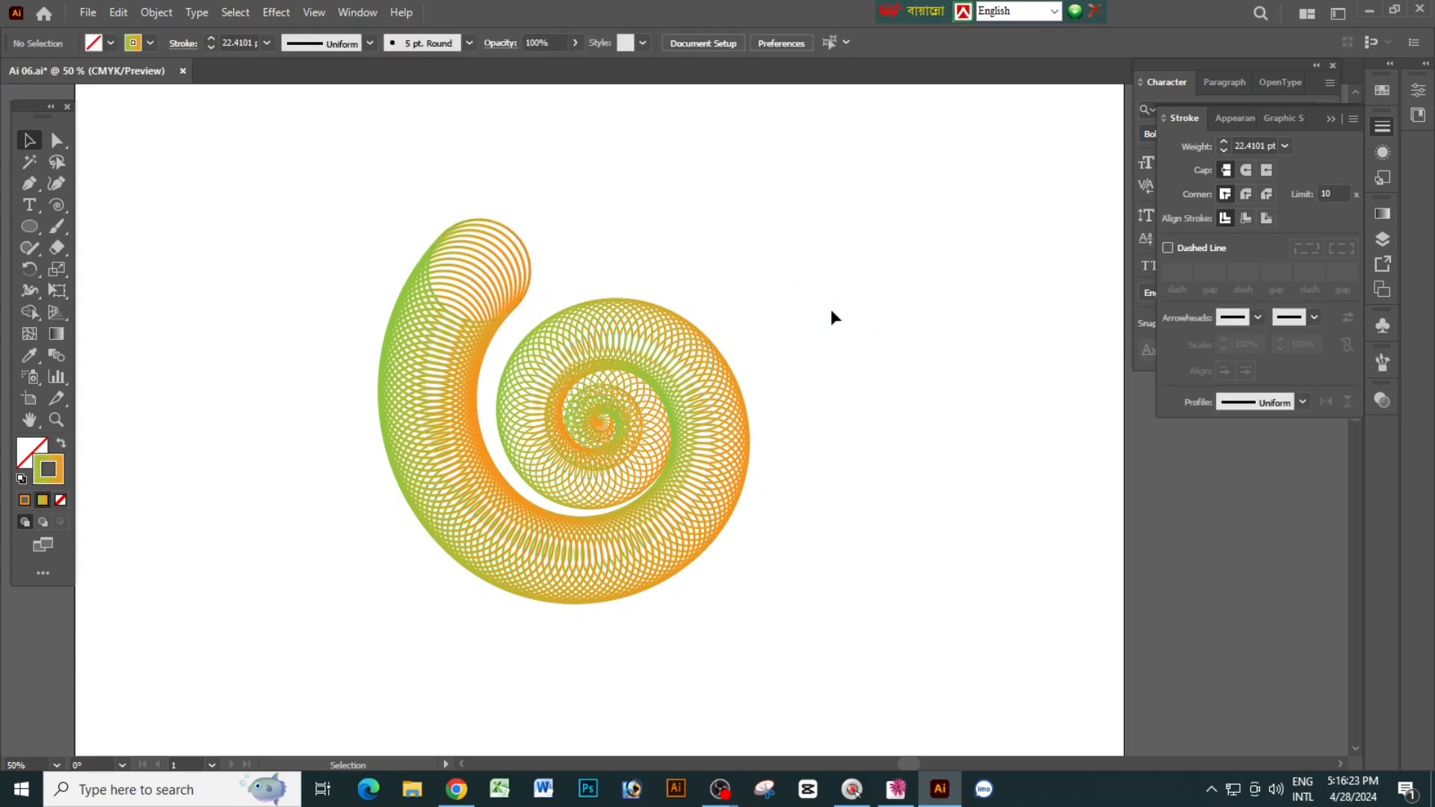
click(831, 310)
Draw a nearly square rectangle of about 16.2 by 15.9 in around the spiral blend
click(36, 225)
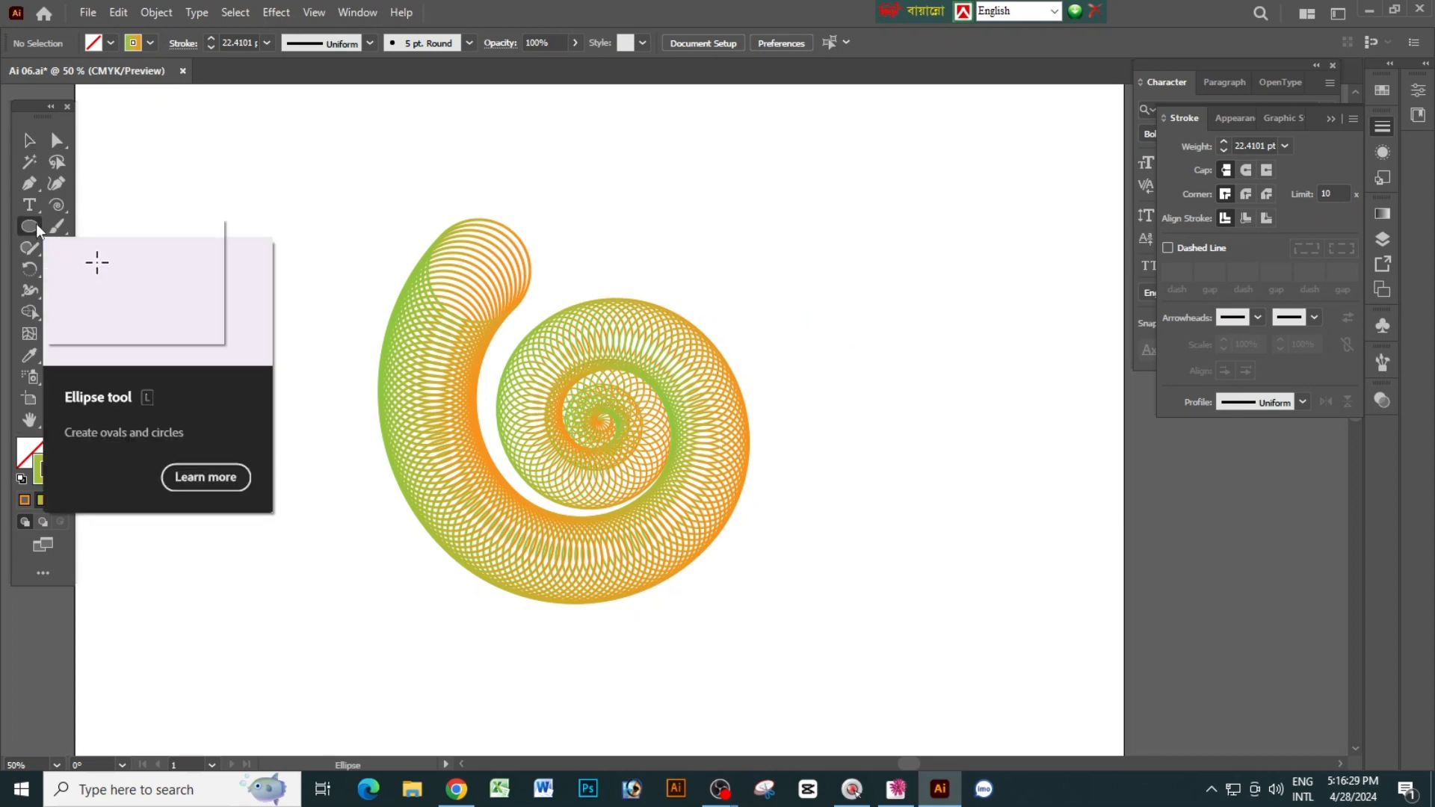
drag(36, 224, 88, 226)
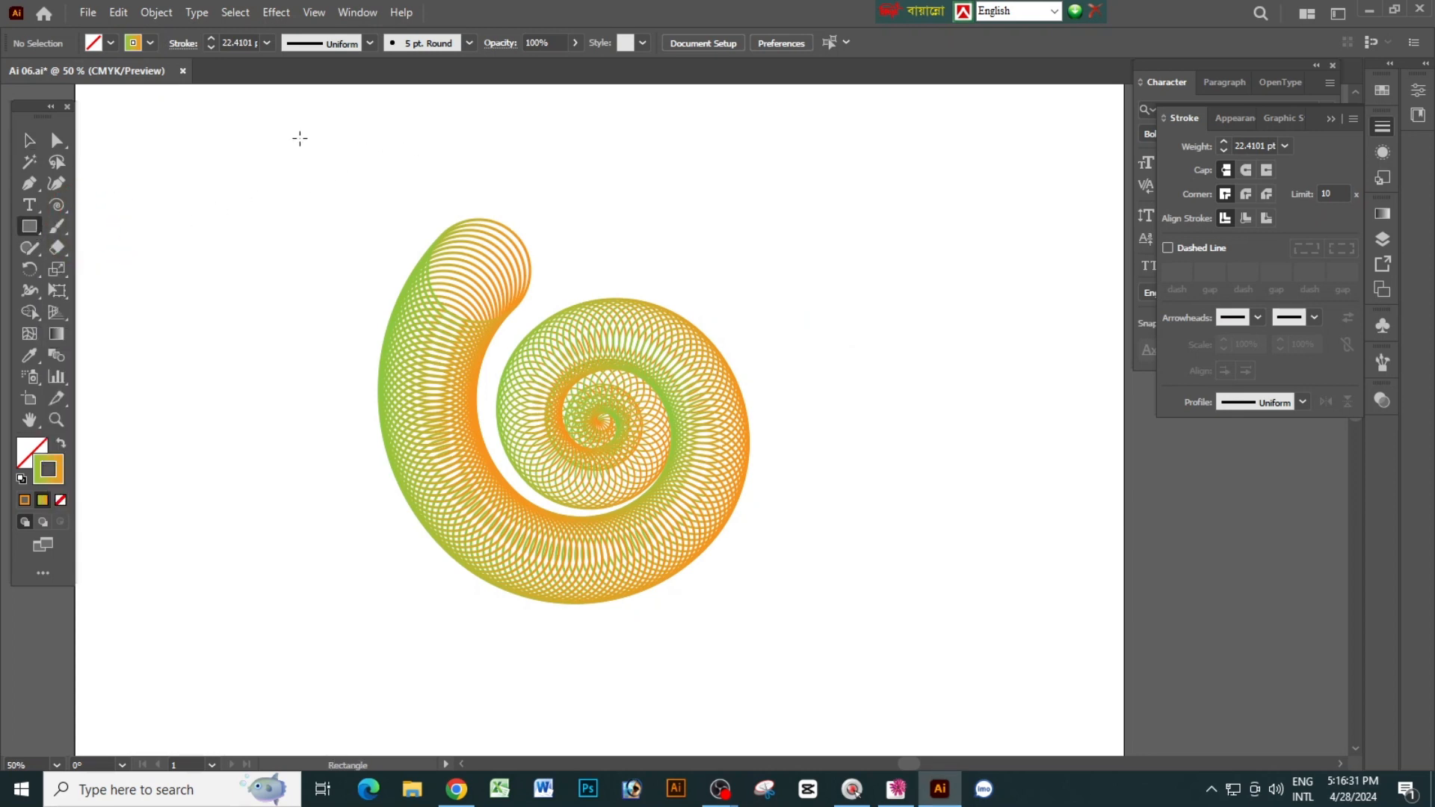
mouse_move(299, 138)
mouse_down()
mouse_move(834, 636)
mouse_move(867, 693)
mouse_up()
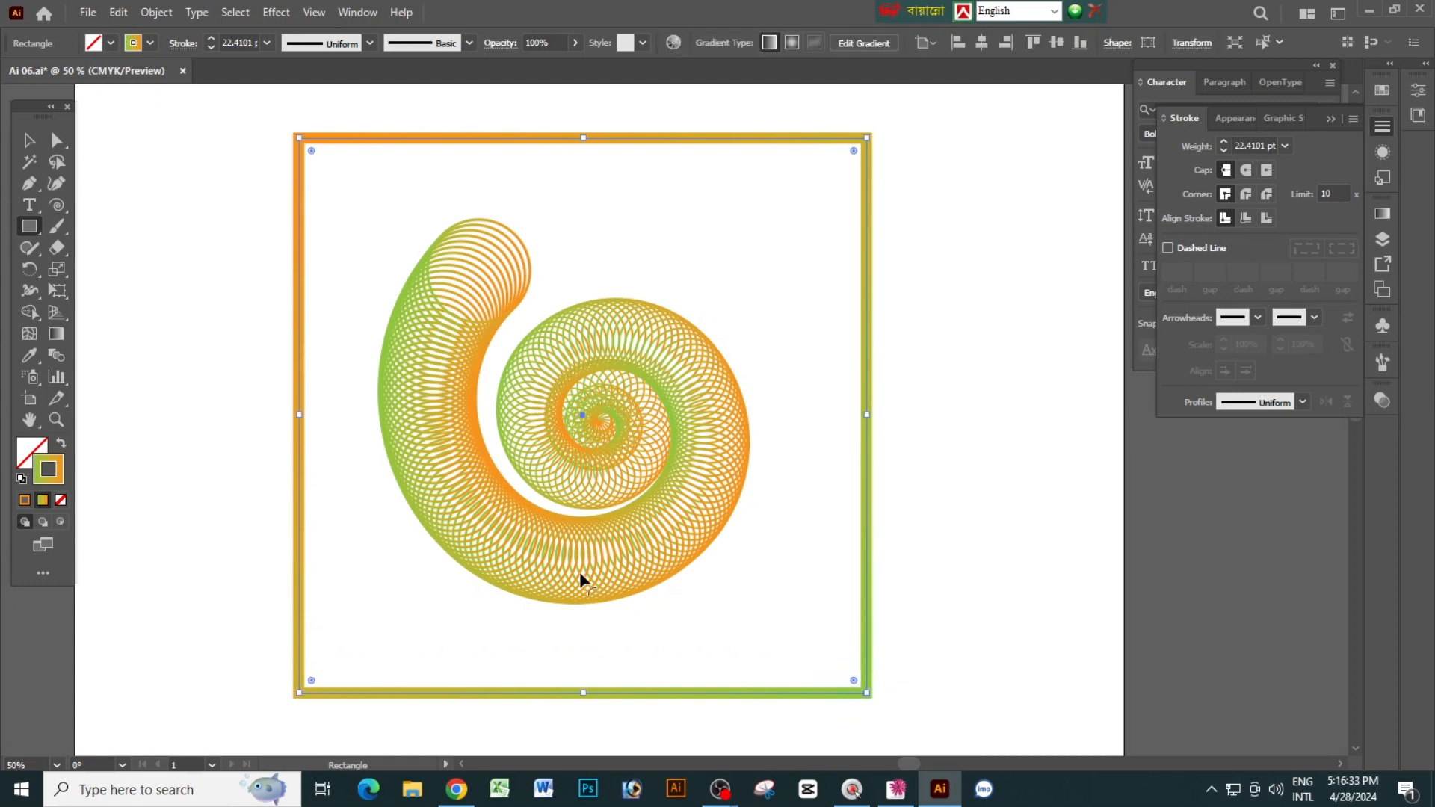
Give the rectangle a solid black fill and no stroke
click(61, 500)
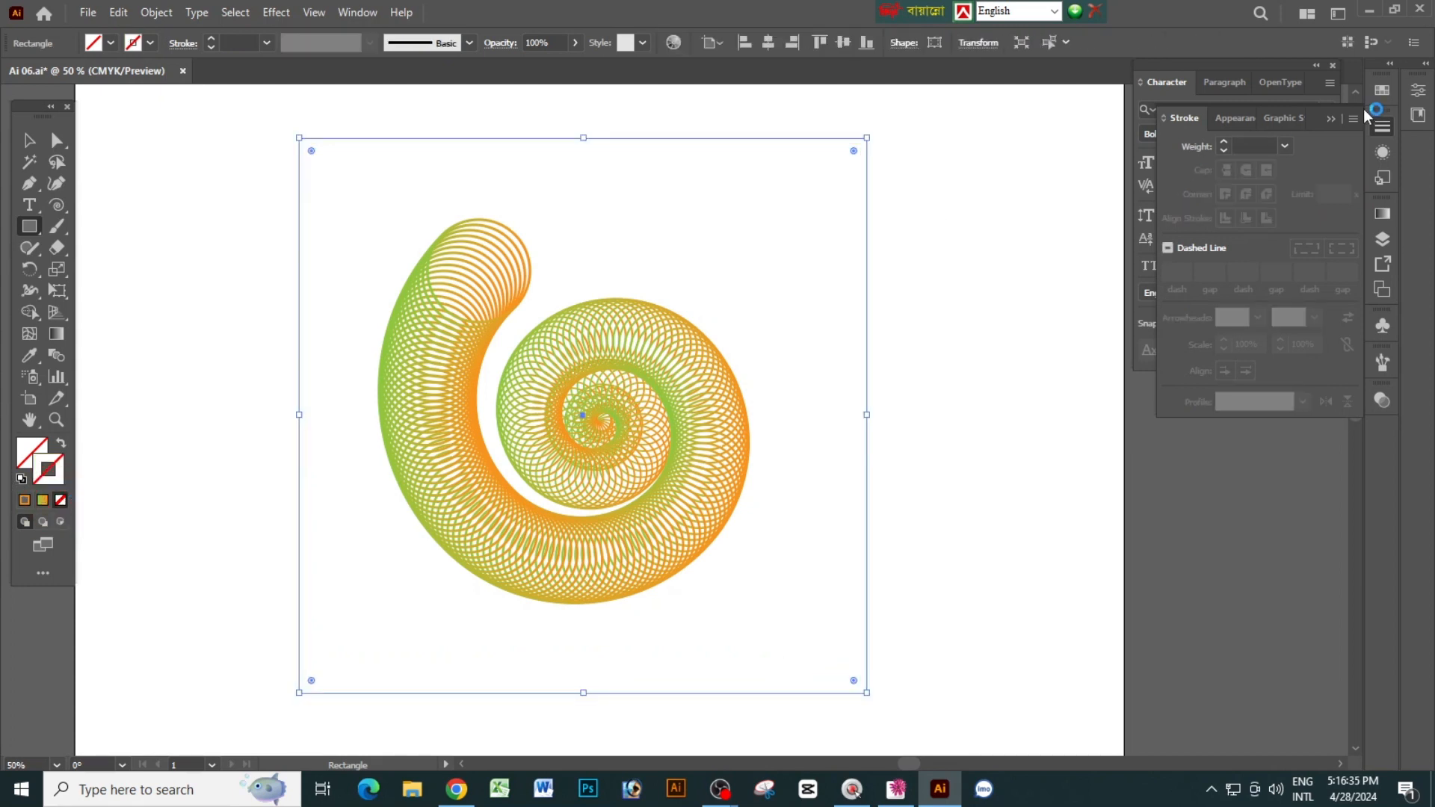
click(1381, 90)
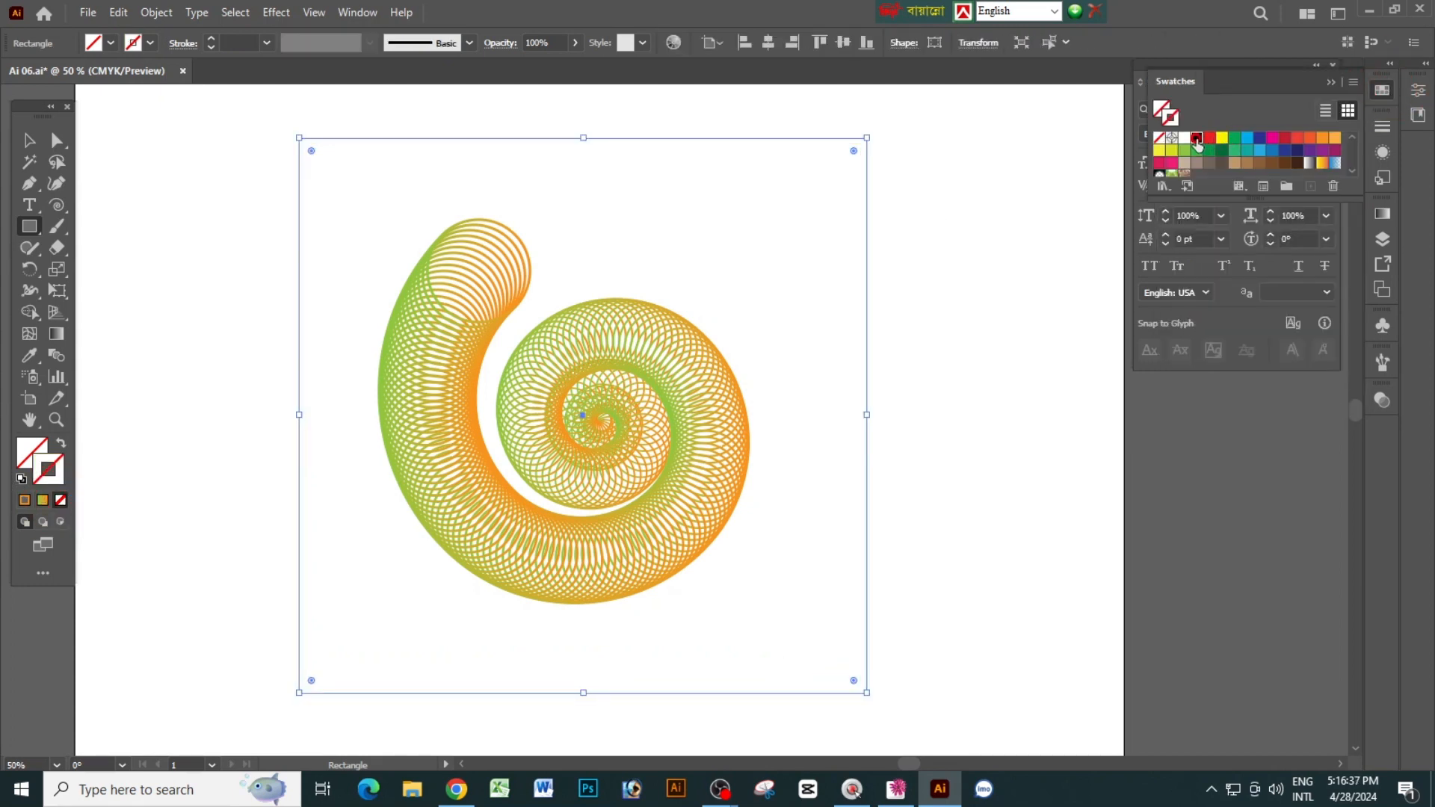
click(1196, 138)
key(shift+x)
key(v)
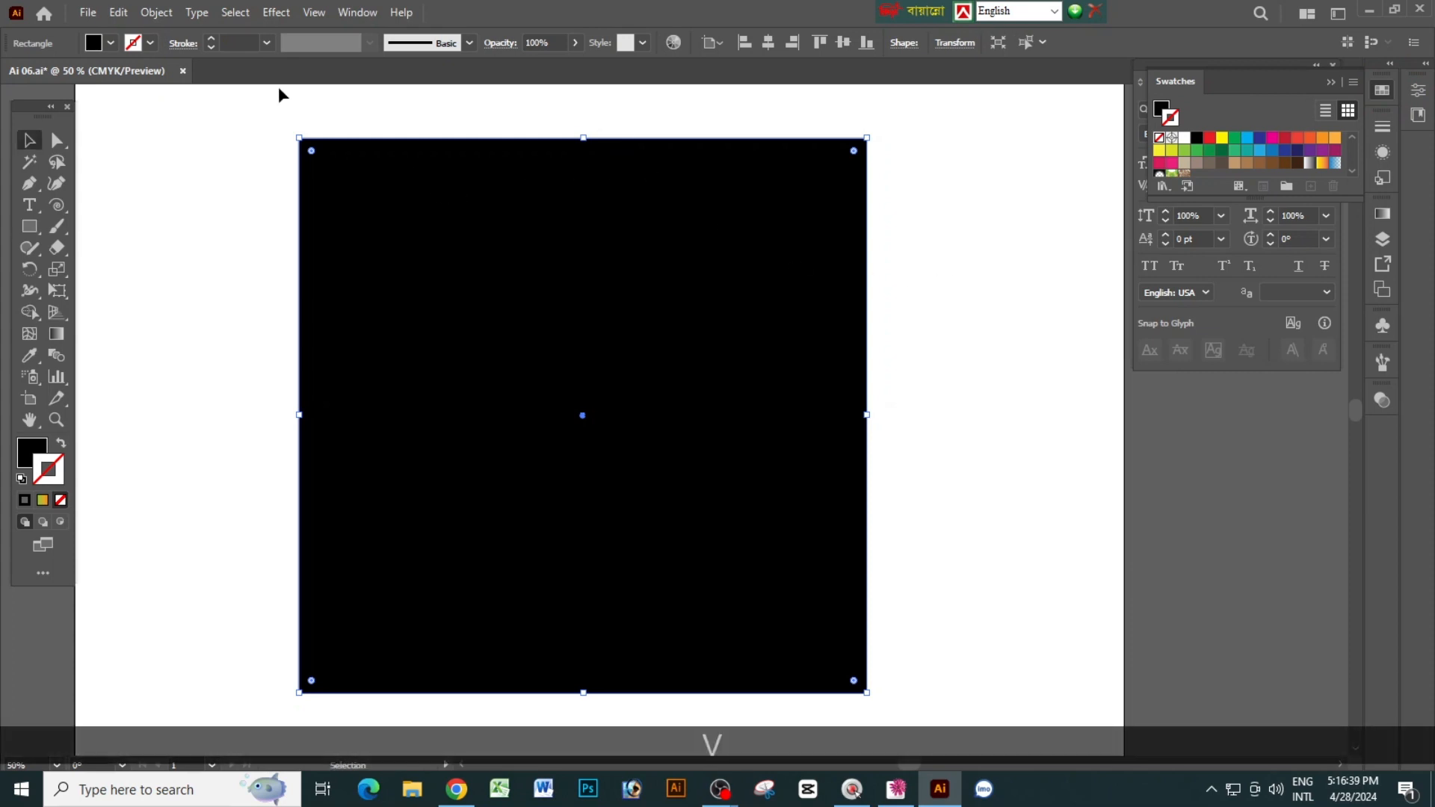
Try to bring the black rectangle forward in the stacking order, and undo and redo the last change
click(156, 12)
mouse_move(171, 38)
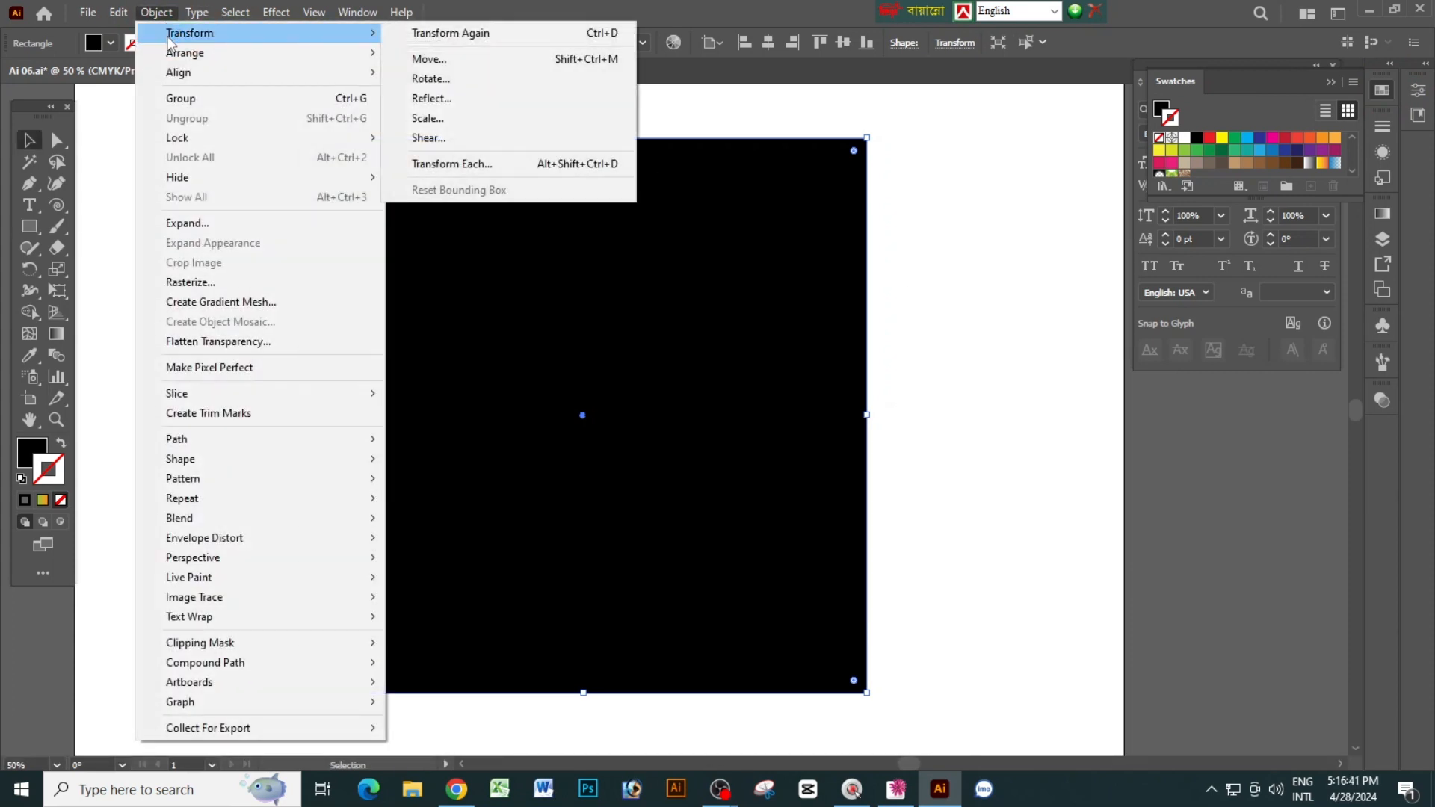
mouse_move(314, 54)
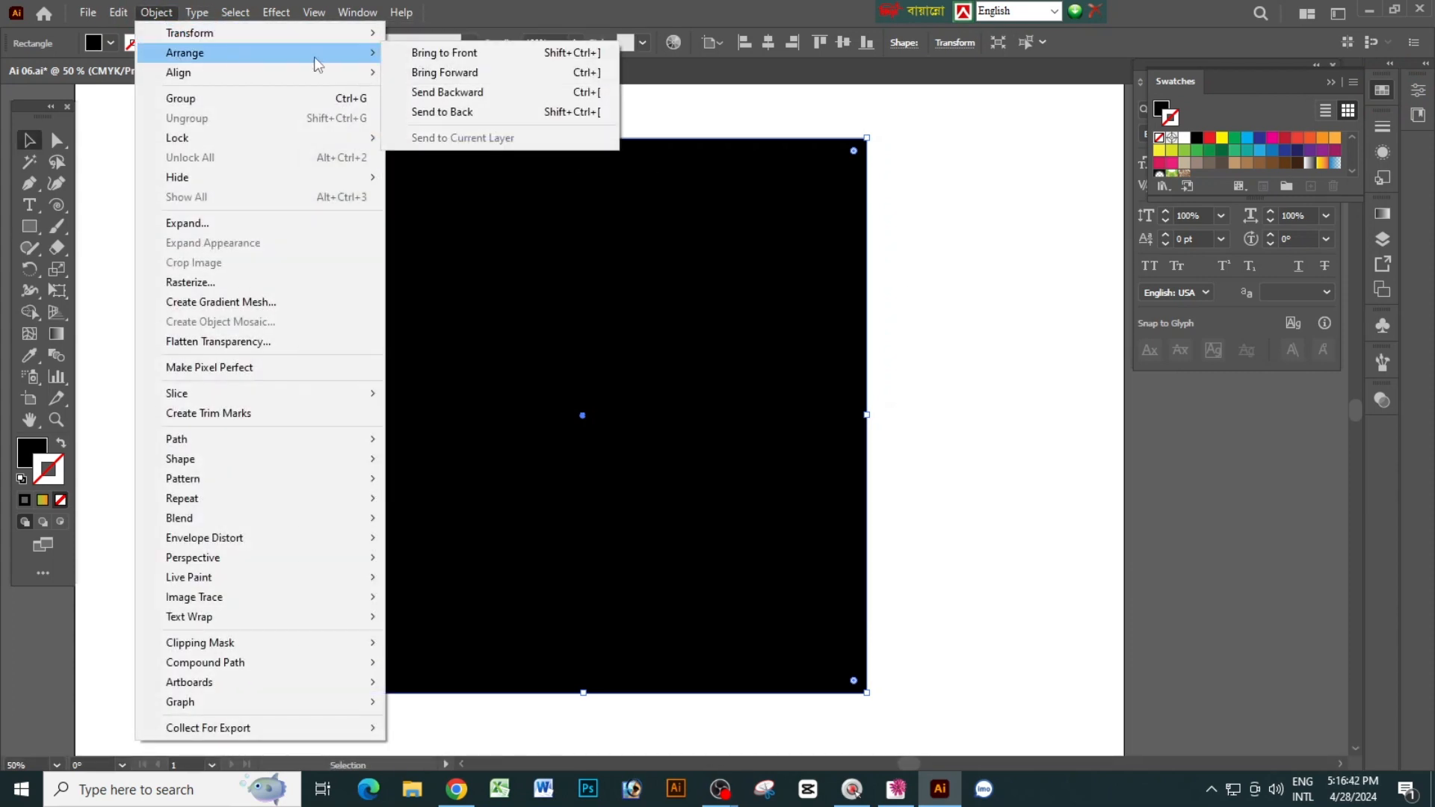
click(470, 72)
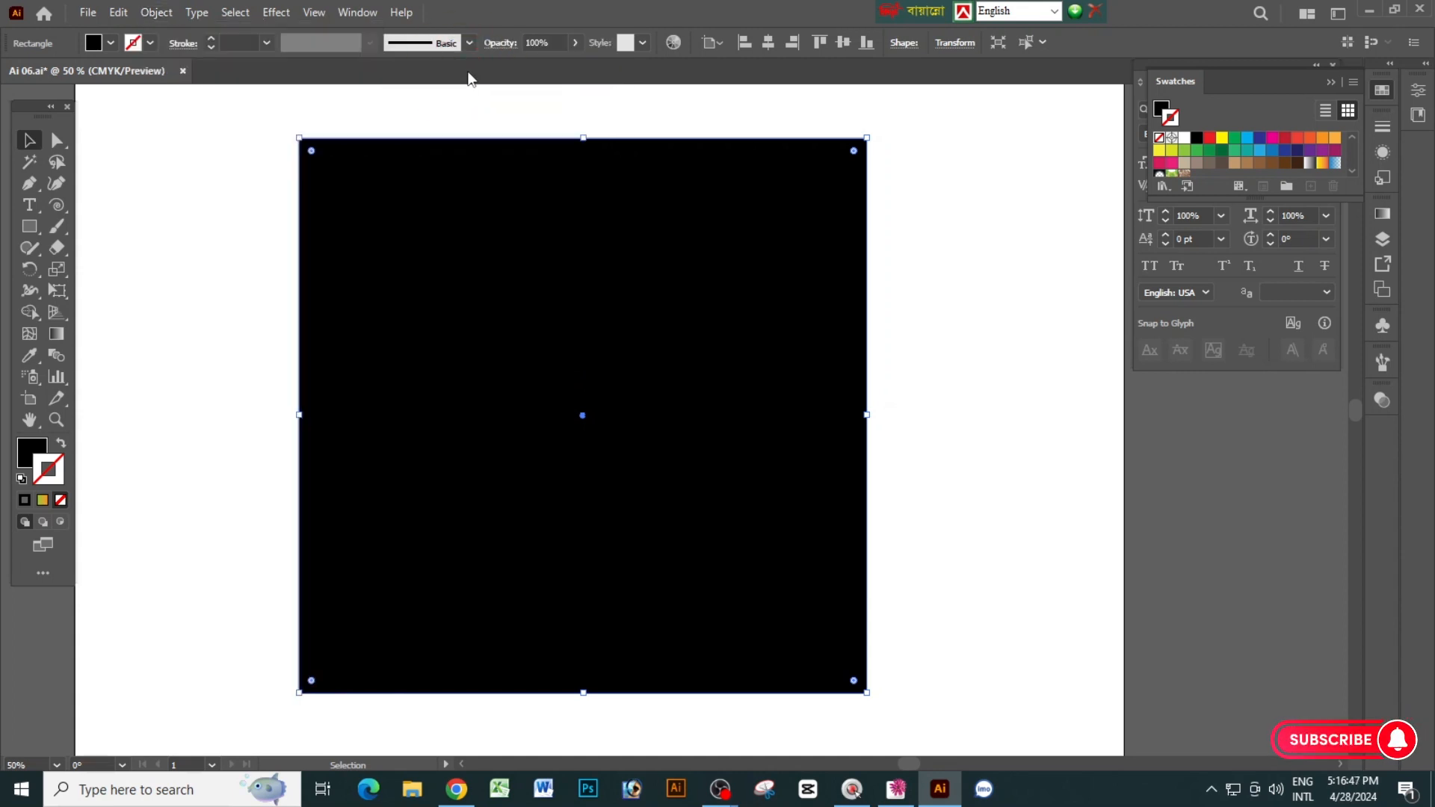
key(ctrl+z)
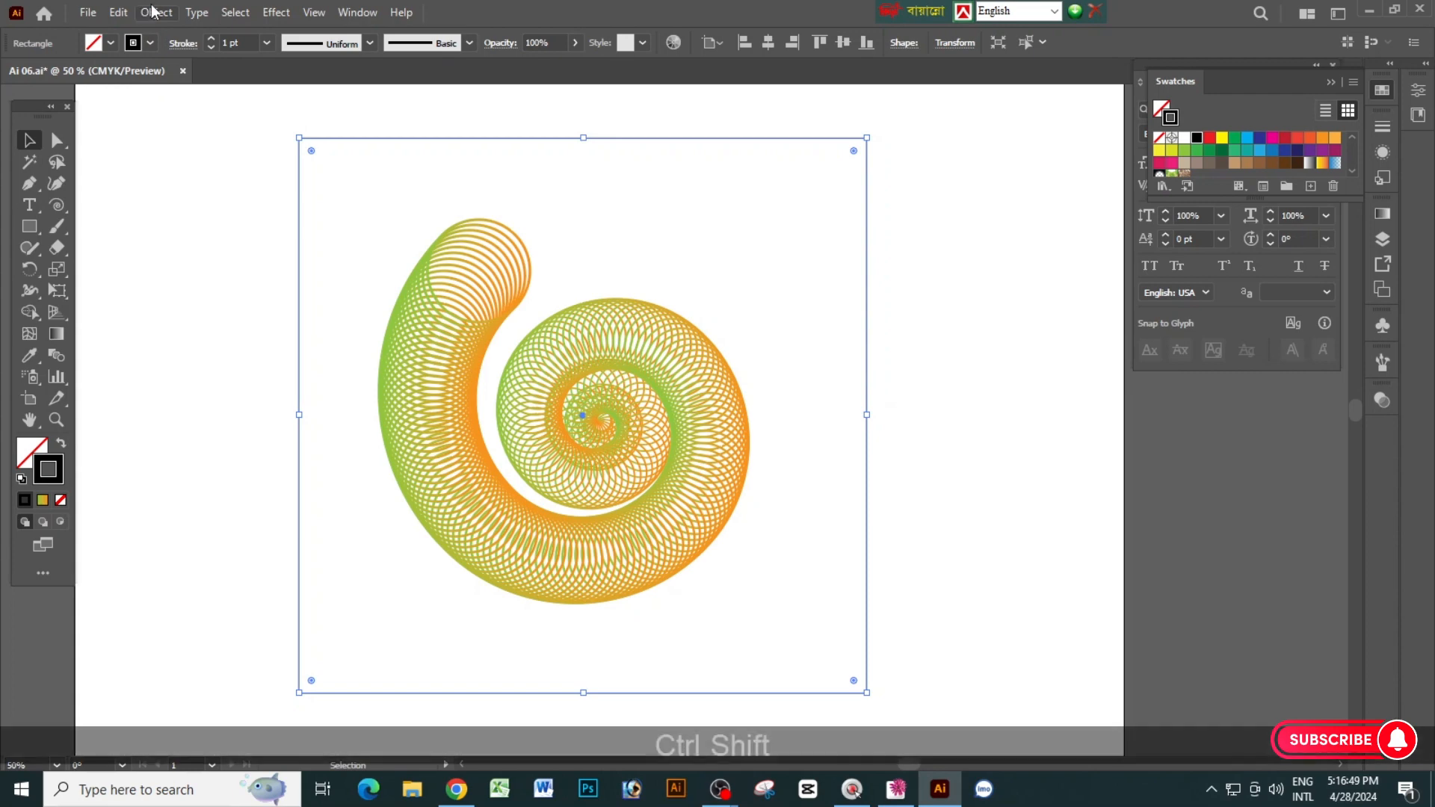
key(ctrl+shift+z)
Send the black rectangle to the back, behind the spiral blend
click(119, 13)
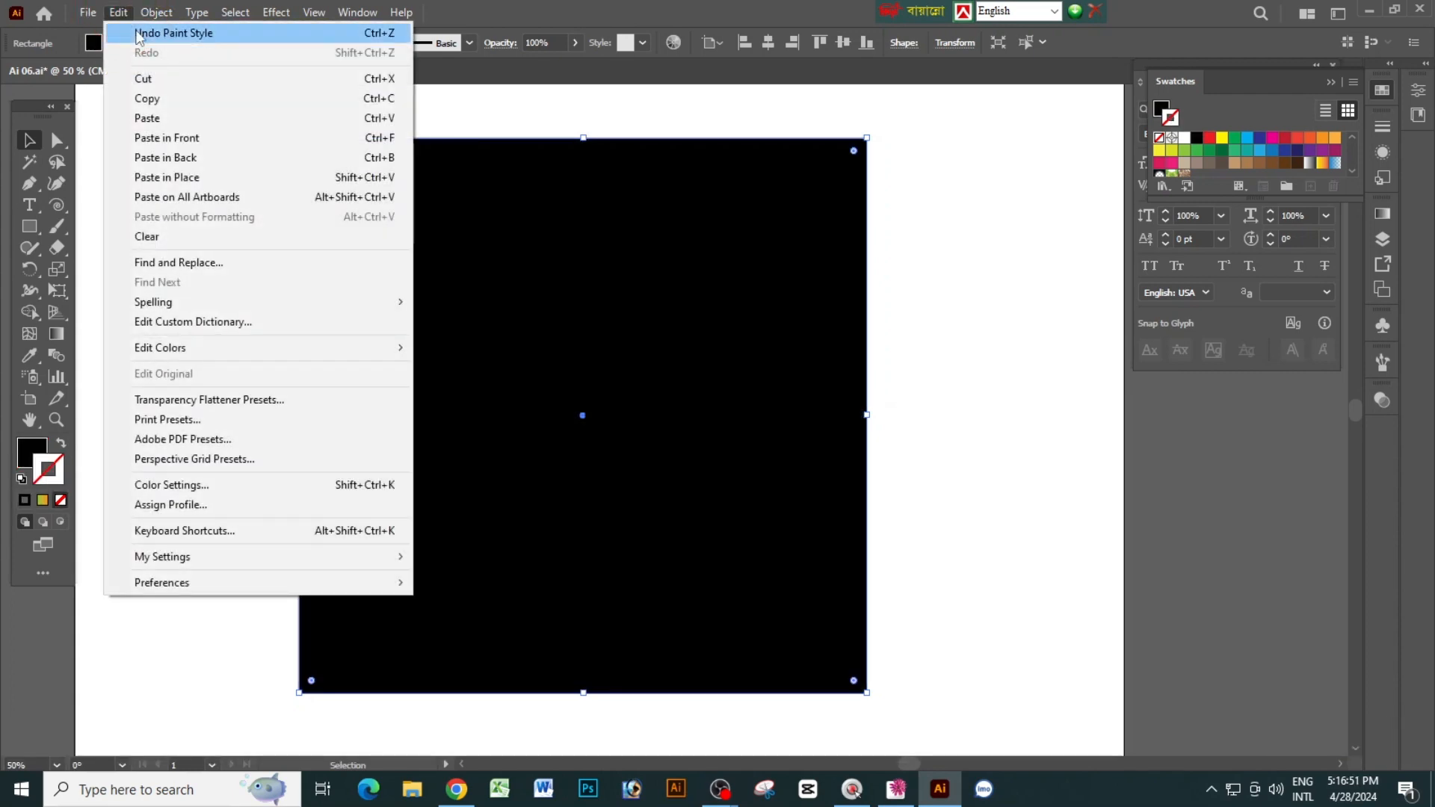
mouse_move(157, 12)
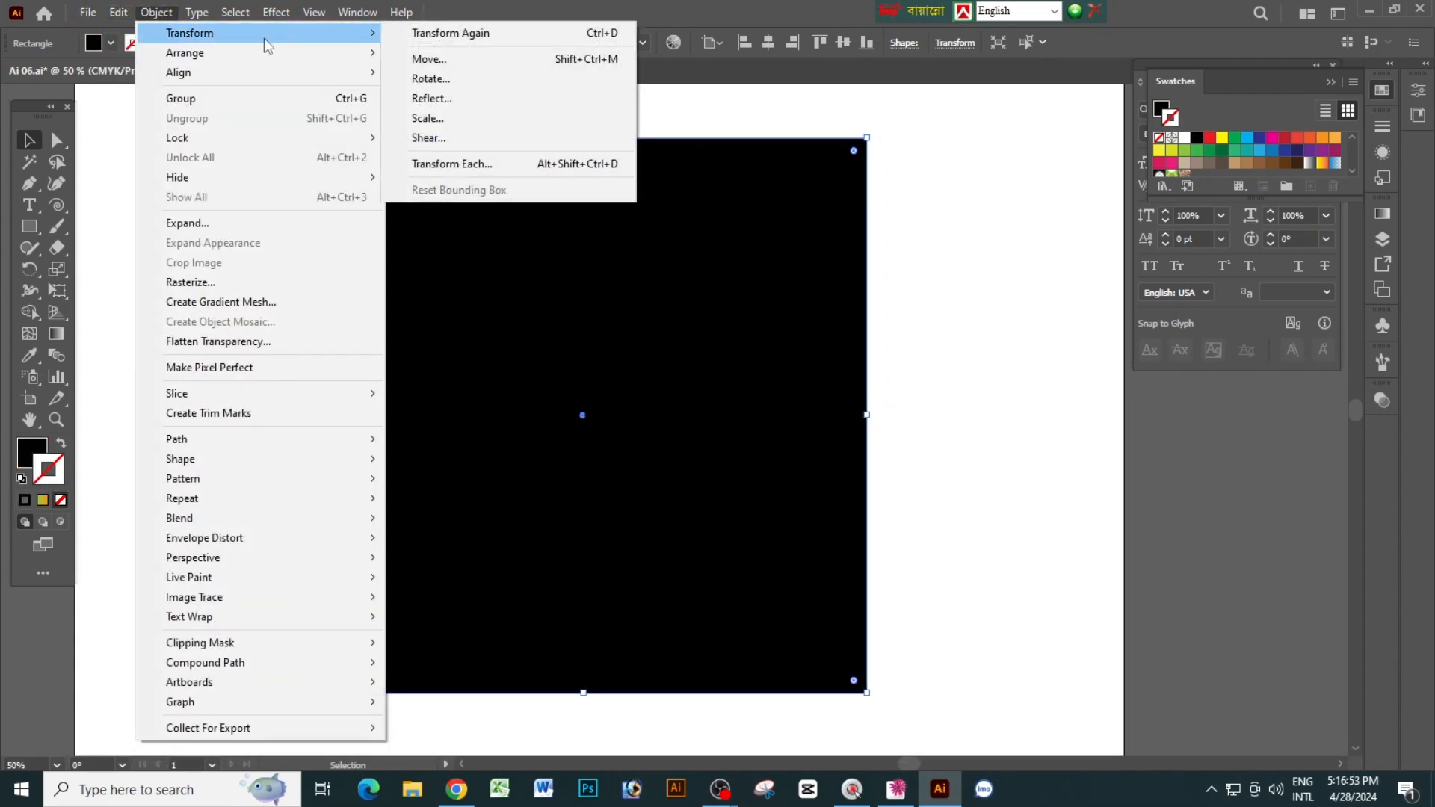
mouse_move(261, 52)
click(476, 110)
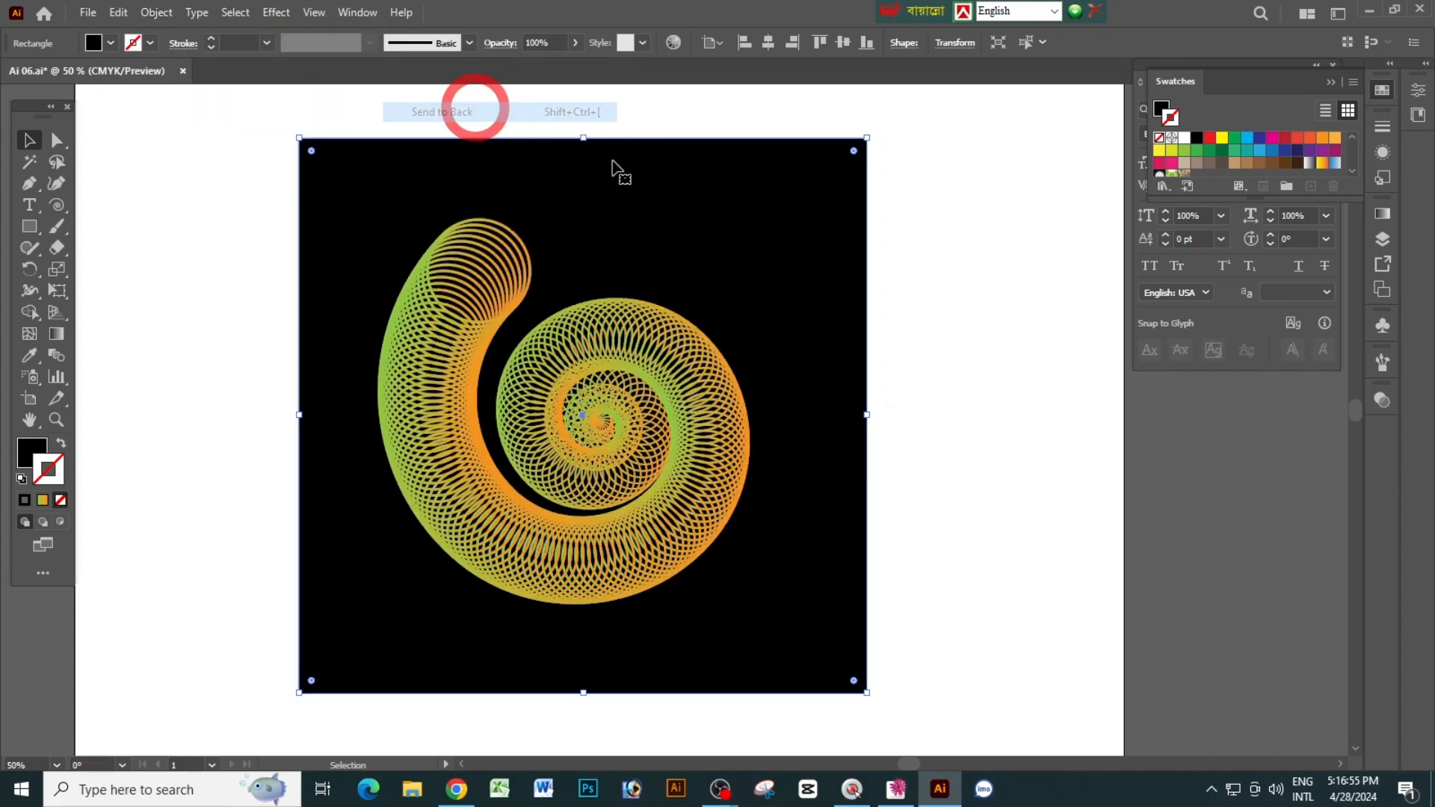
Select the spiral blend and the black rectangle and align their centers horizontally and vertically
click(734, 400)
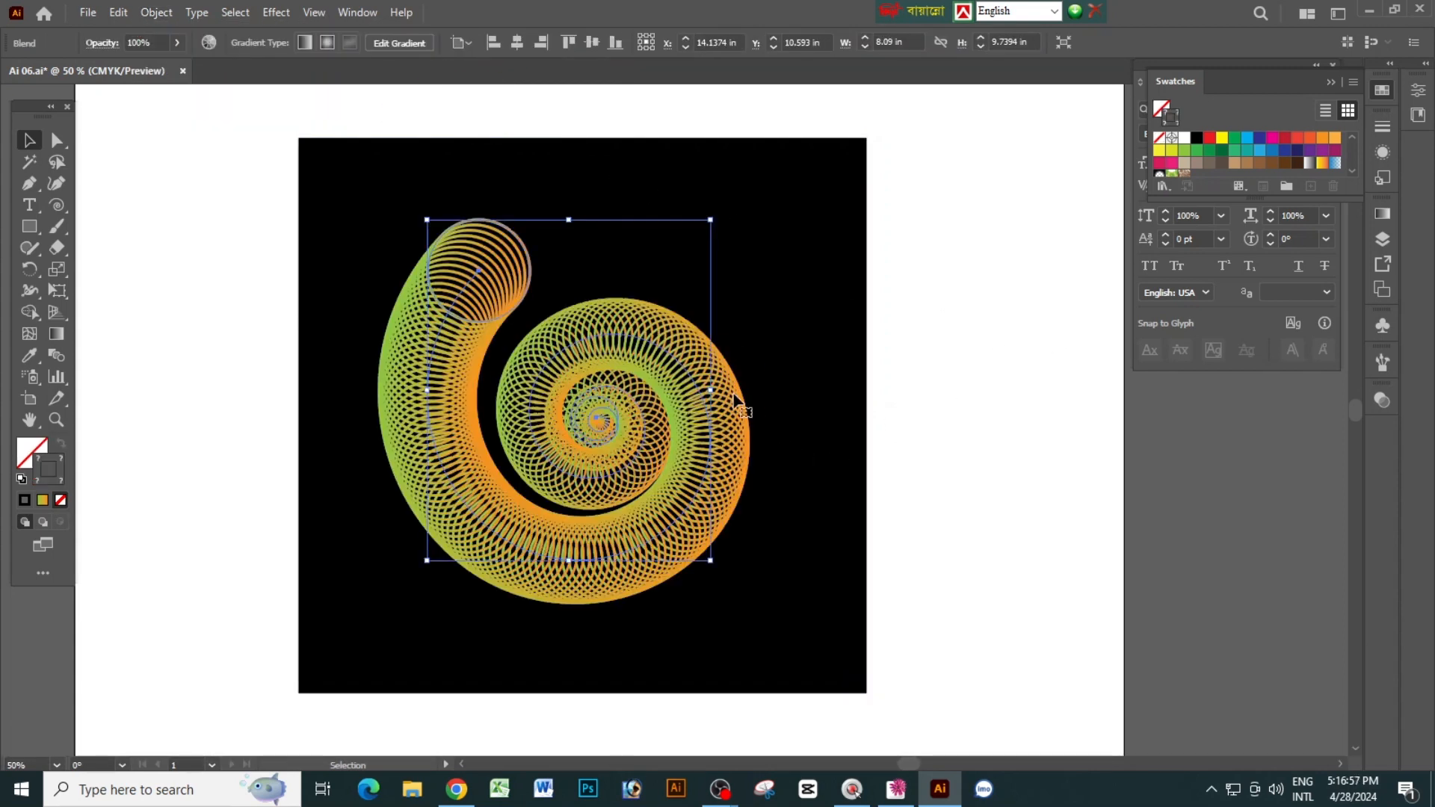
drag(240, 320, 1105, 464)
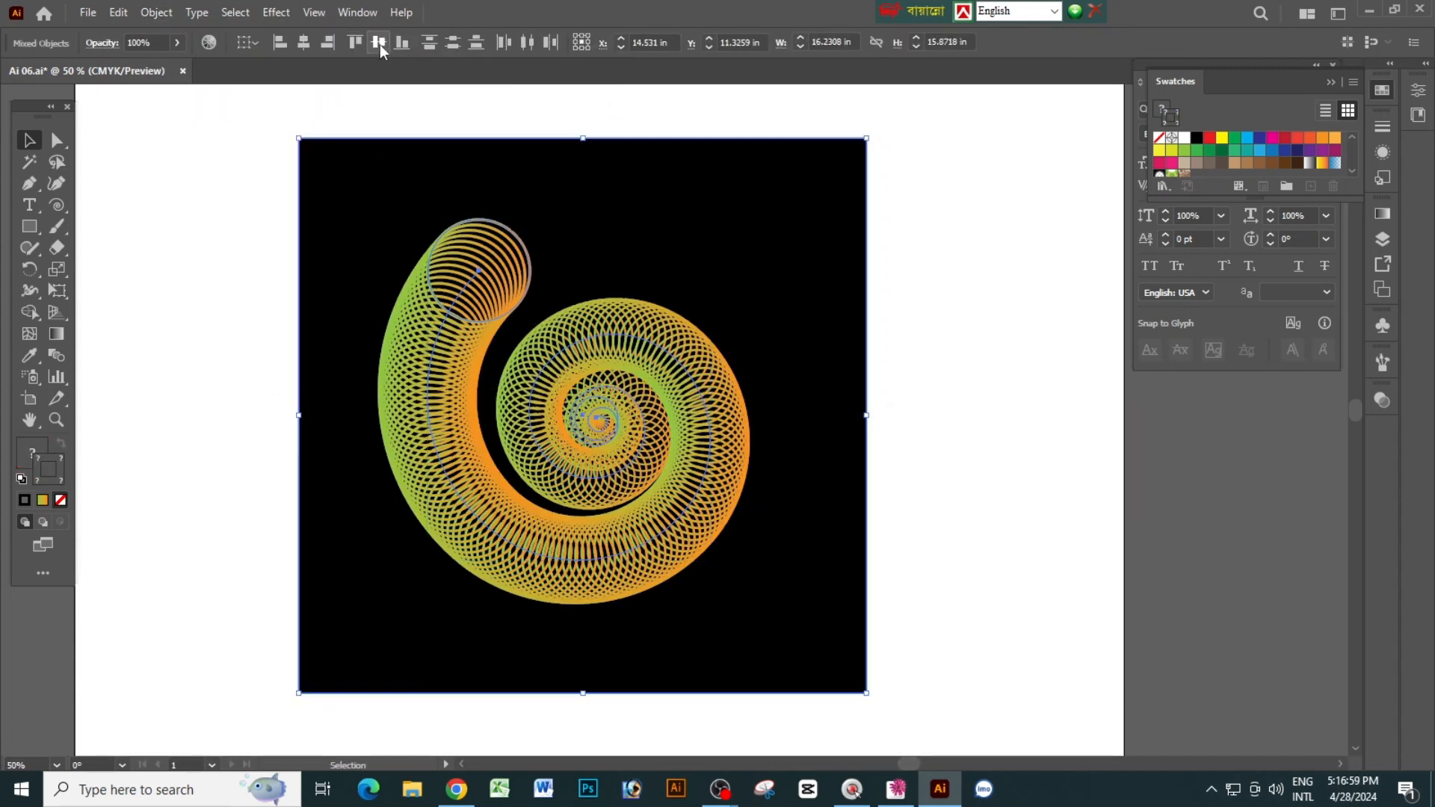
click(303, 45)
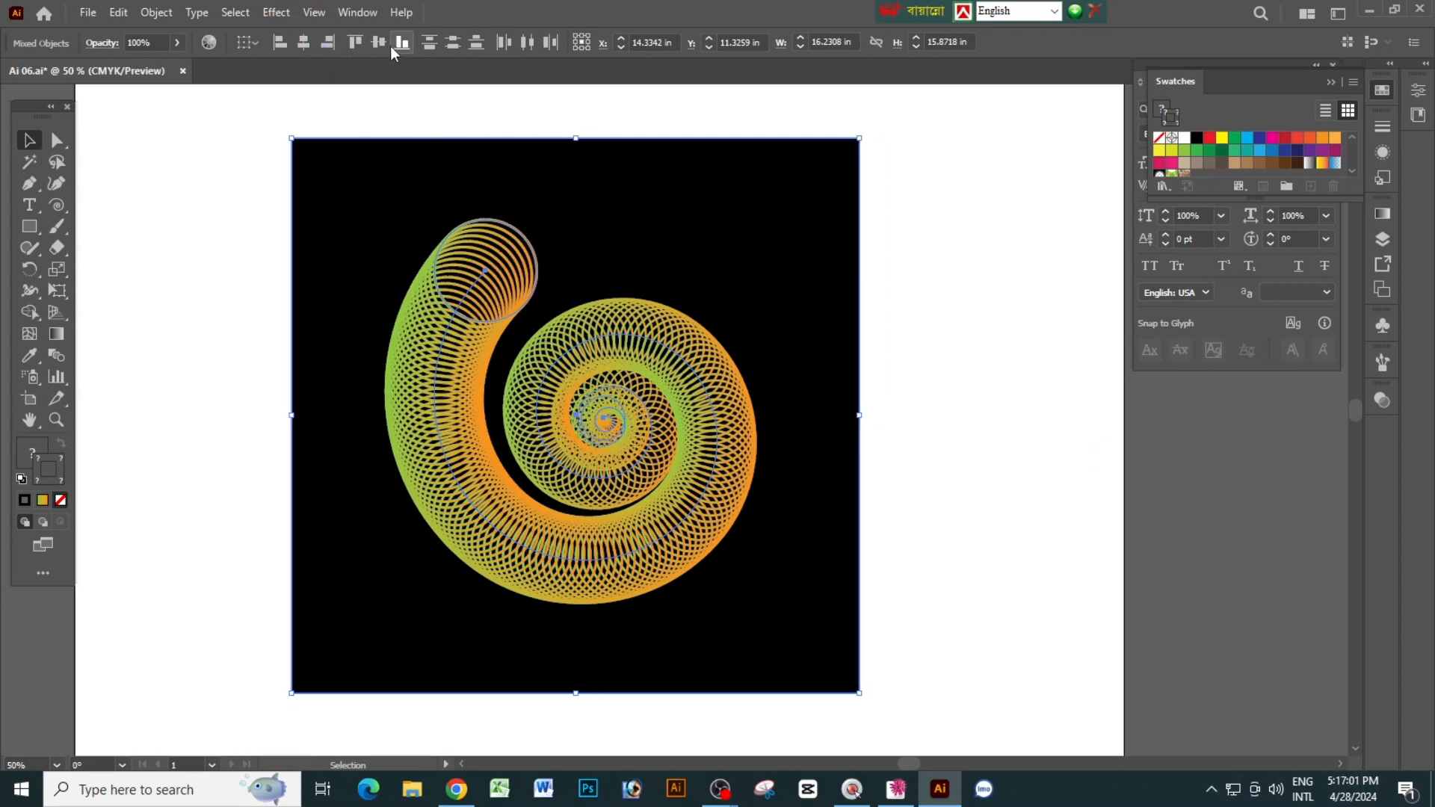
click(379, 43)
click(877, 316)
Try to change the spiral blend's stroke weight, selecting the blend as a whole and by direct selection
click(674, 390)
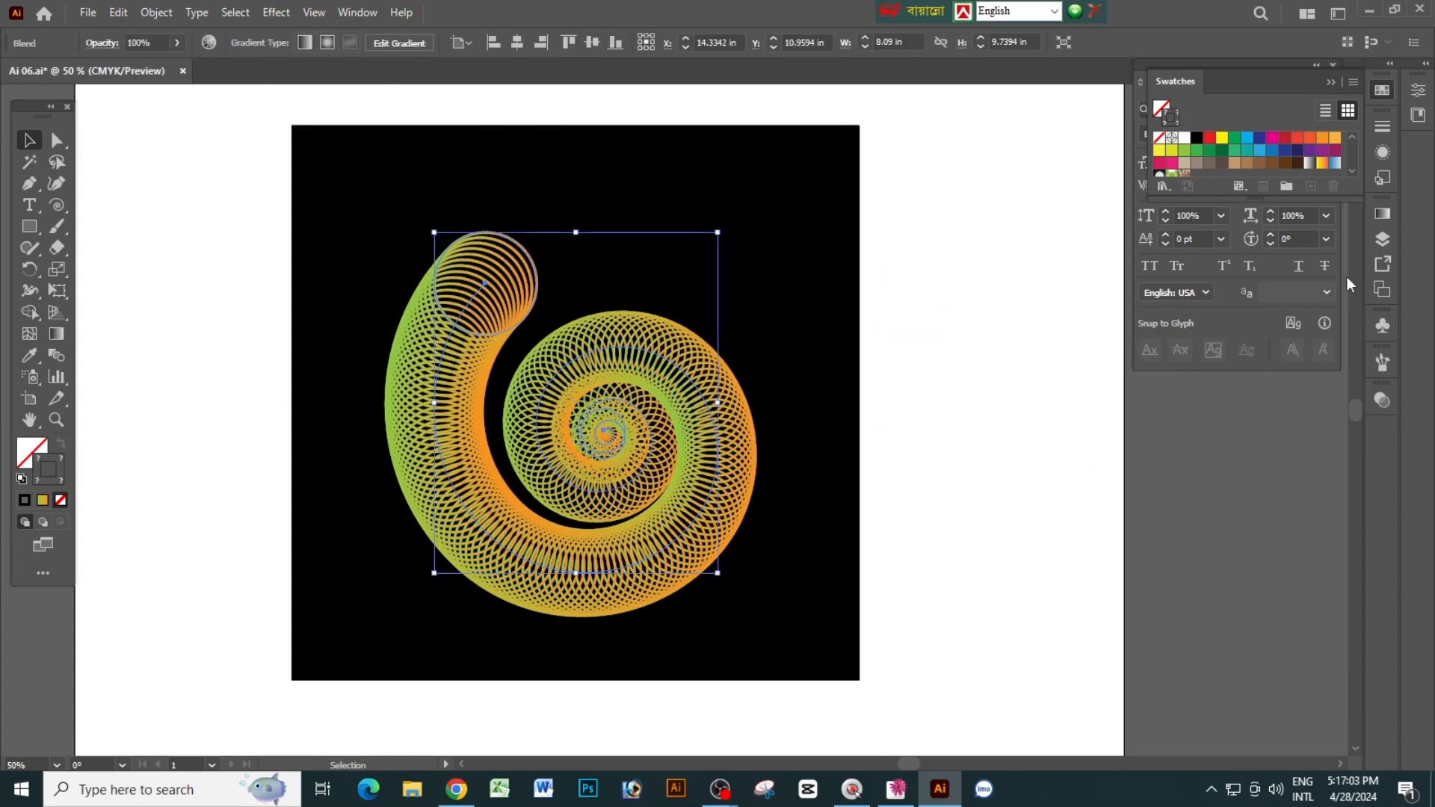
click(1384, 126)
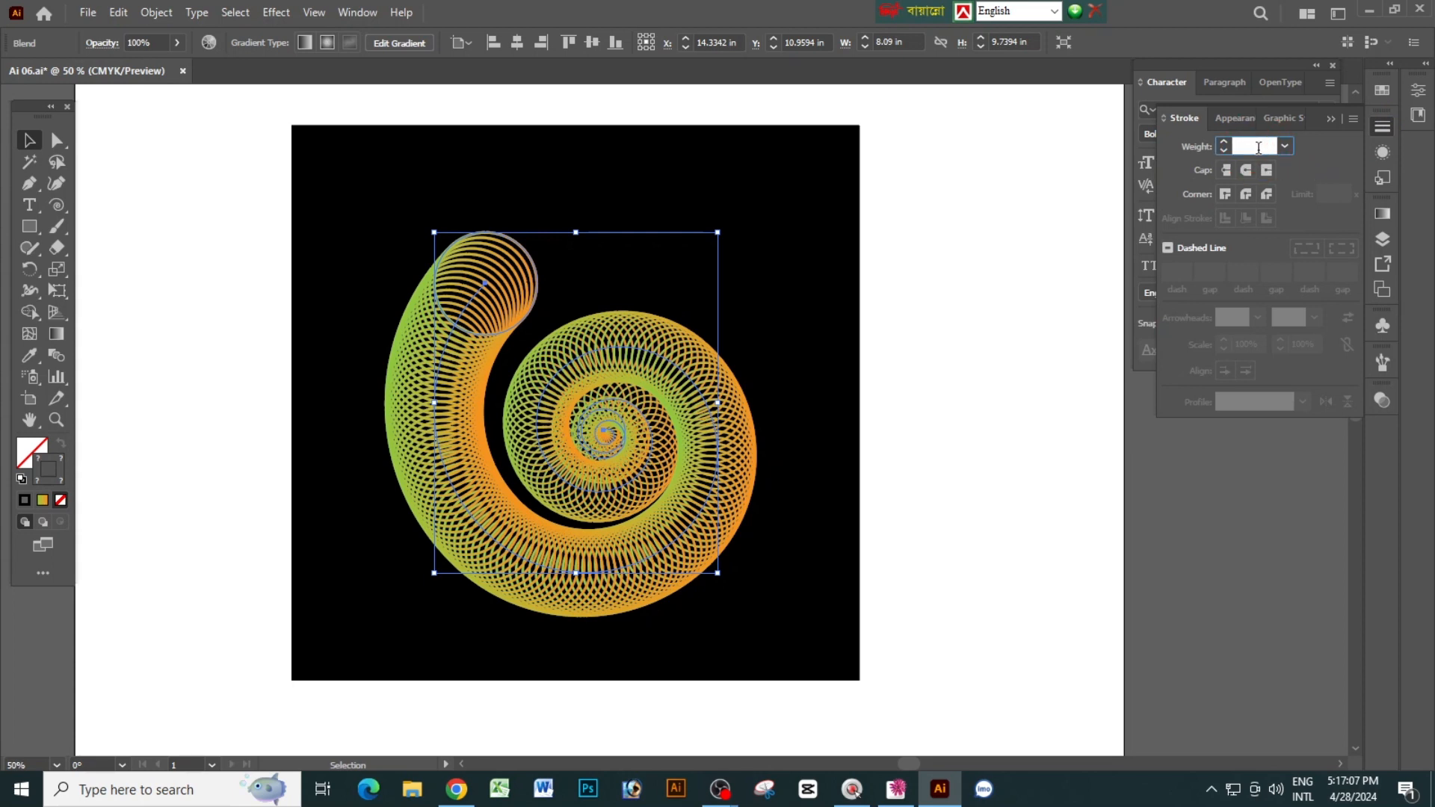
click(1044, 301)
click(644, 430)
click(912, 342)
key(a)
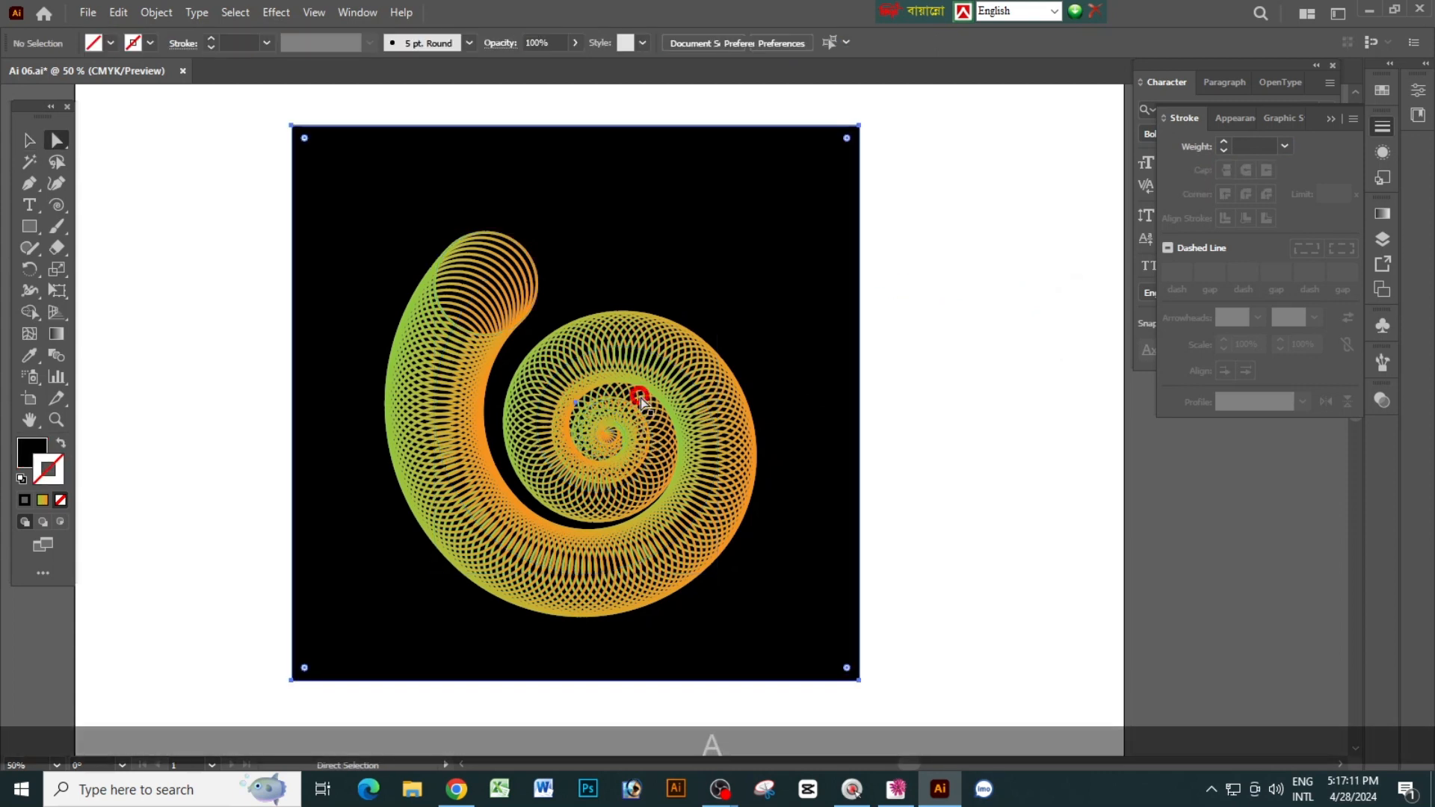
click(643, 368)
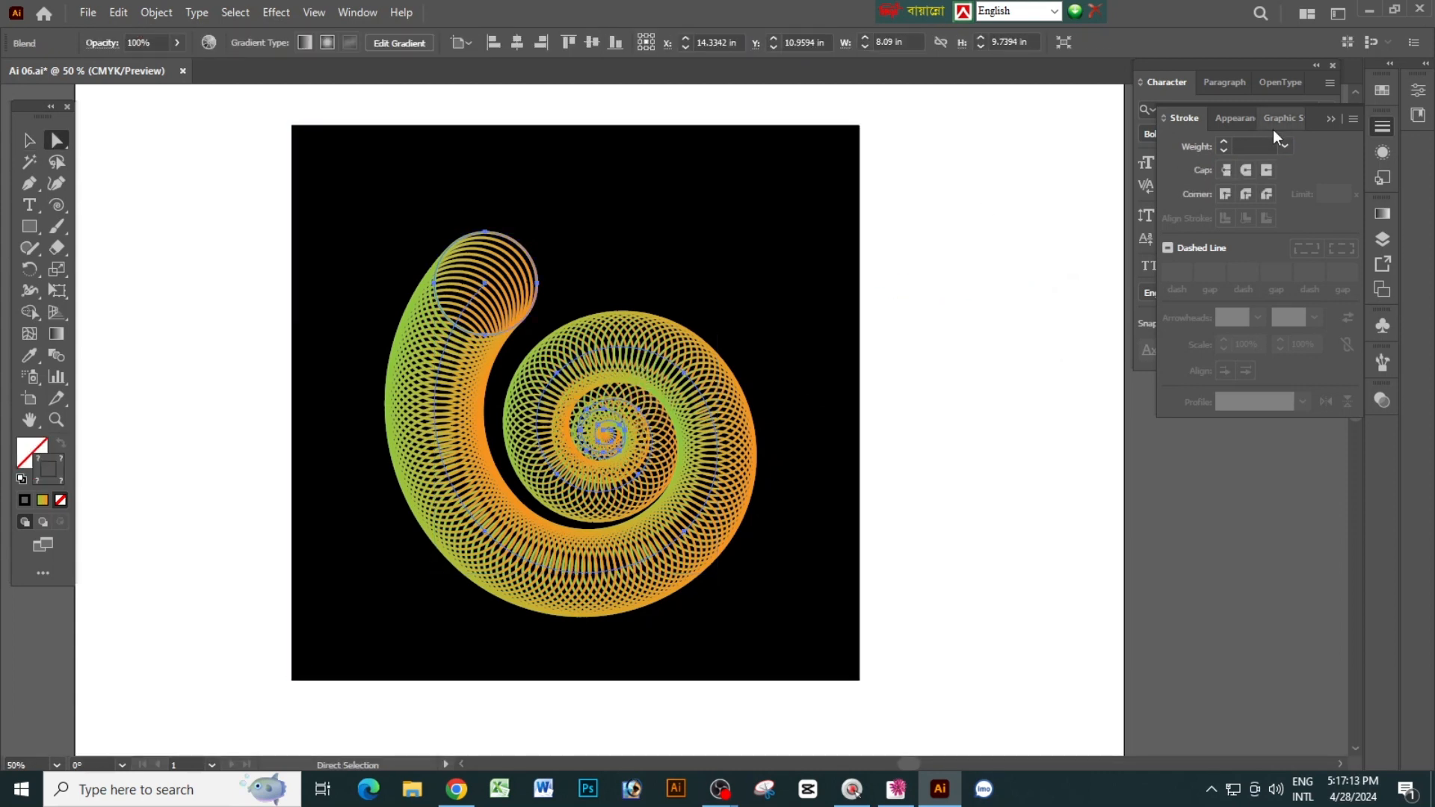
click(61, 501)
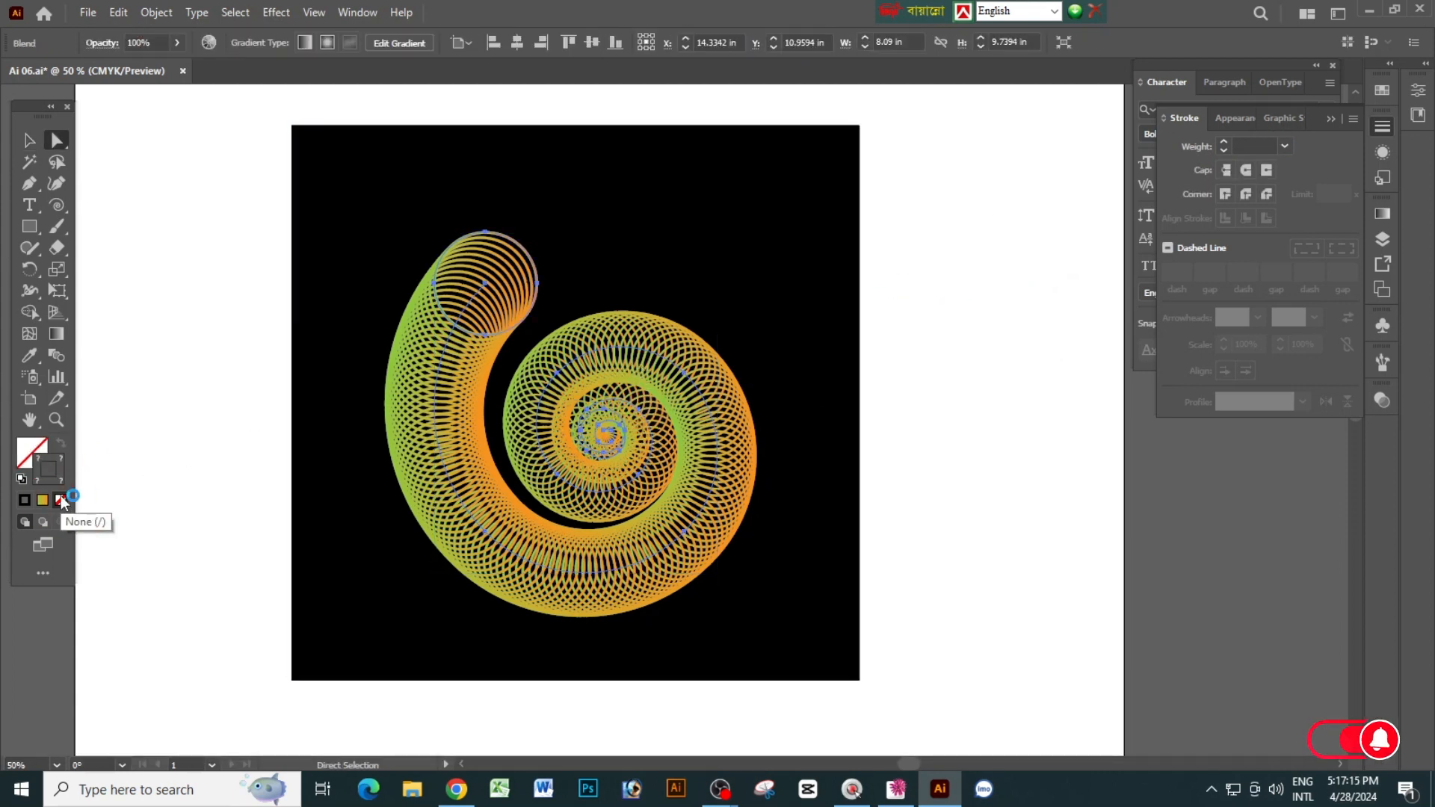
click(824, 357)
Move the spiral blend straight up to about Y 10.32 in so it sits visually centered on the black rectangle
key(v)
click(679, 401)
drag(679, 401, 679, 378)
click(940, 332)
key(ctrl+minus)
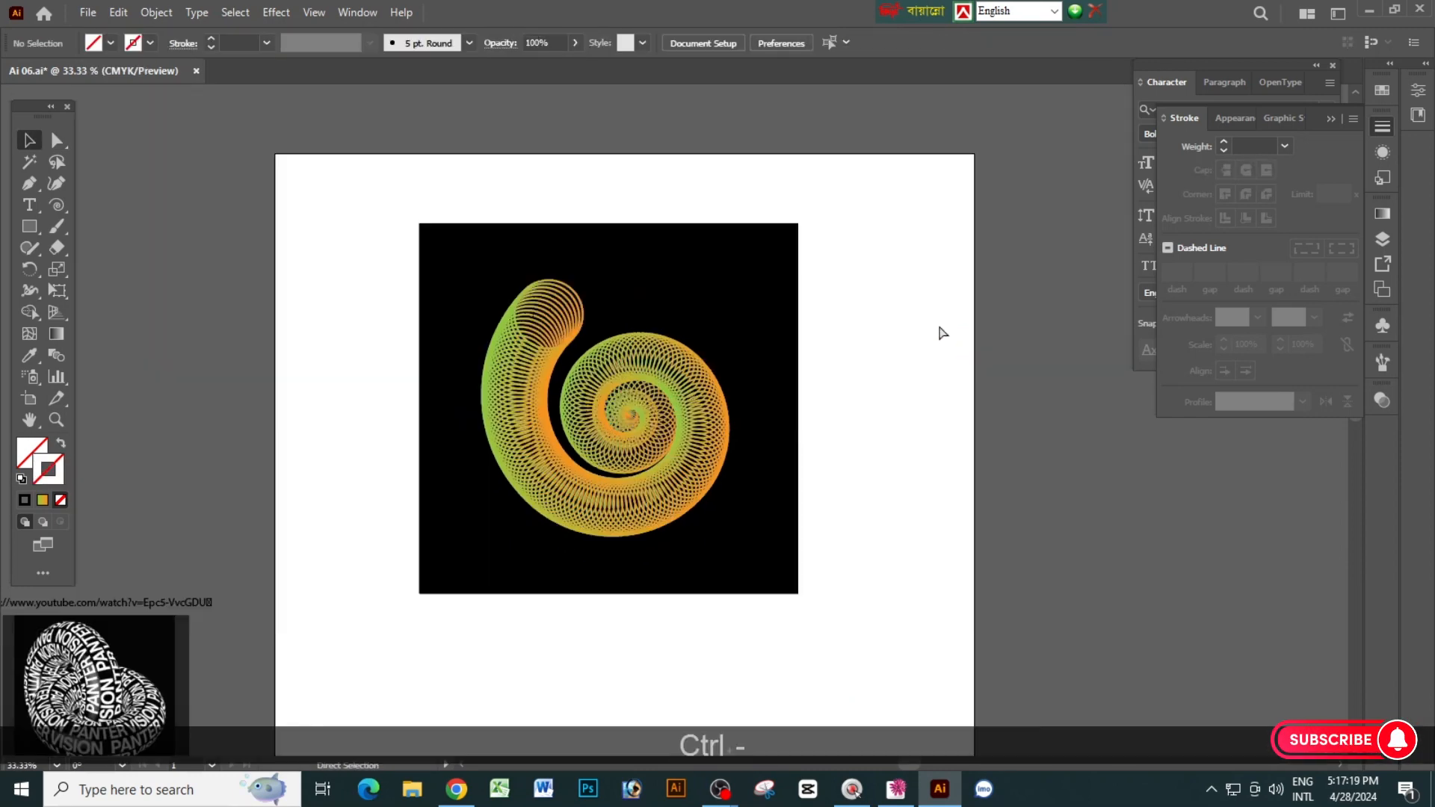
key(ctrl+space)
ctrl+click(807, 493)
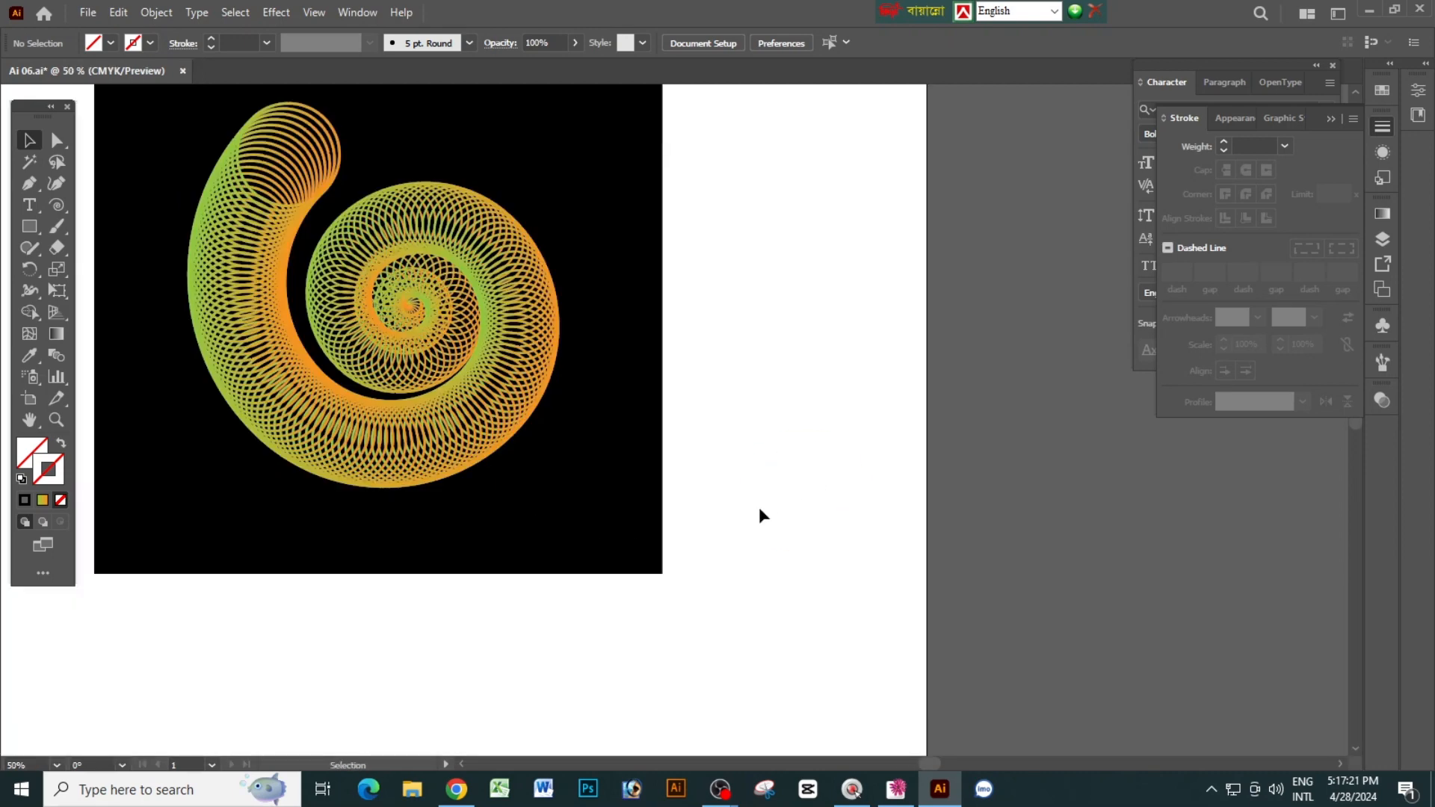
key(space)
drag(646, 429, 703, 533)
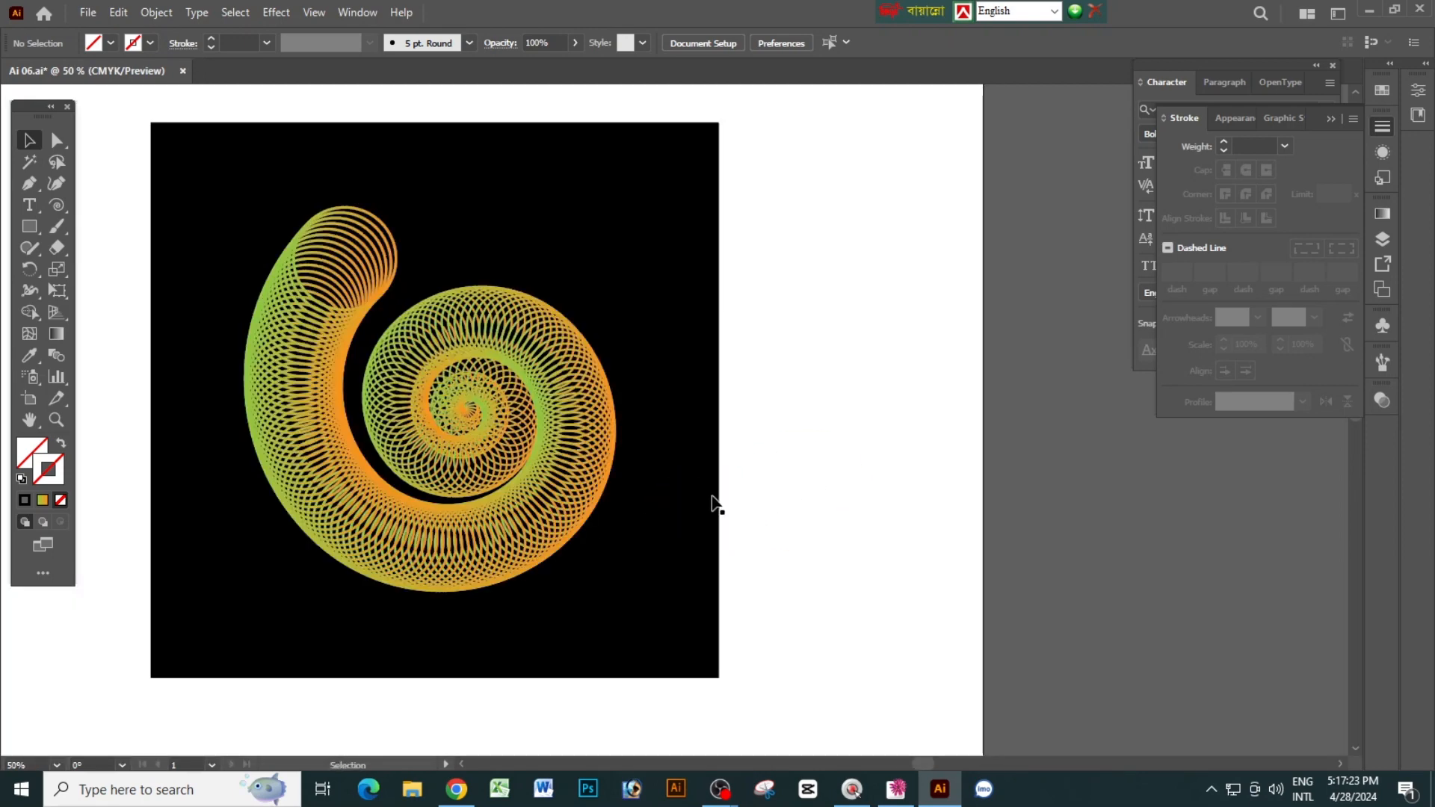
Expand the spiral blend with the Object, Fill and Stroke options enabled
click(534, 424)
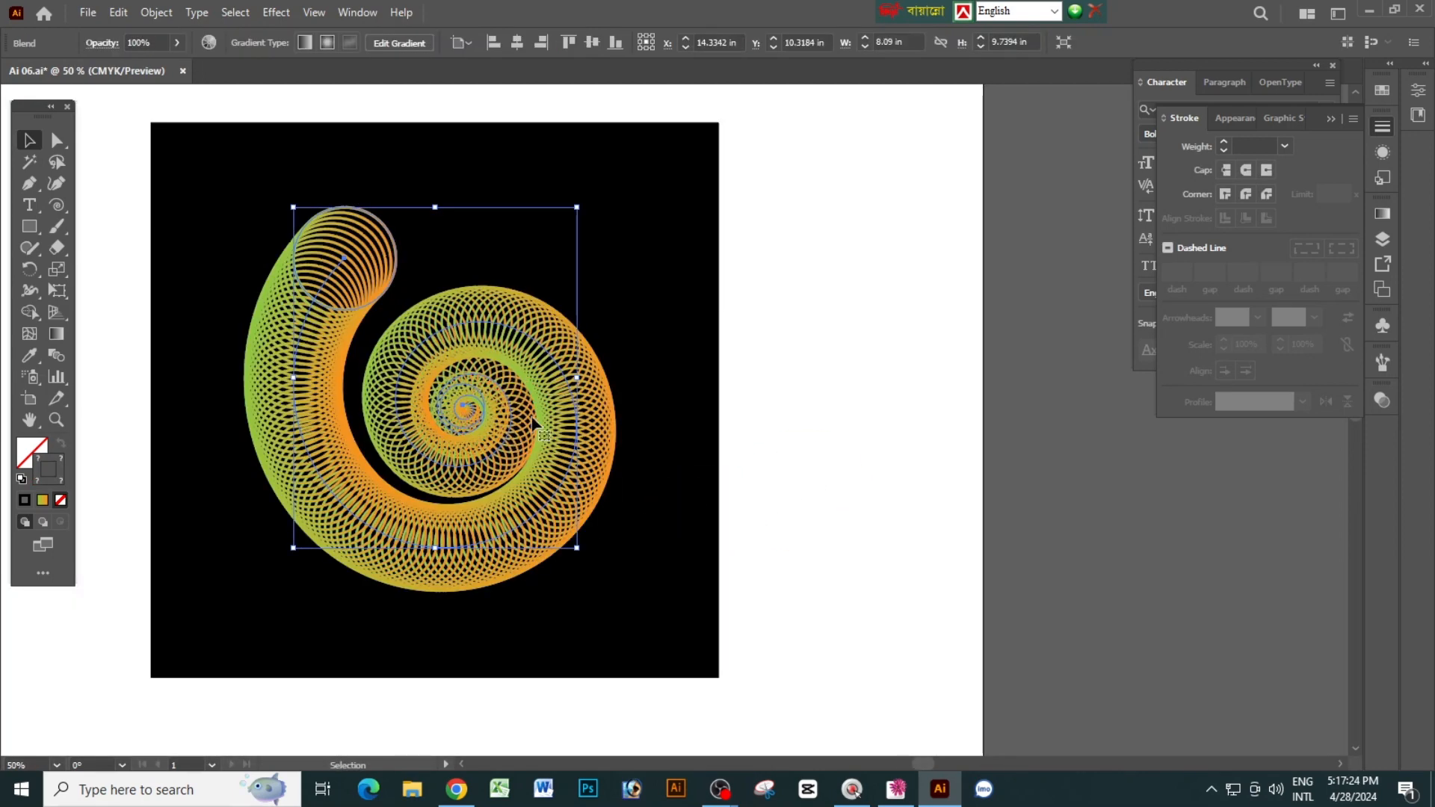
click(865, 309)
click(541, 335)
click(156, 12)
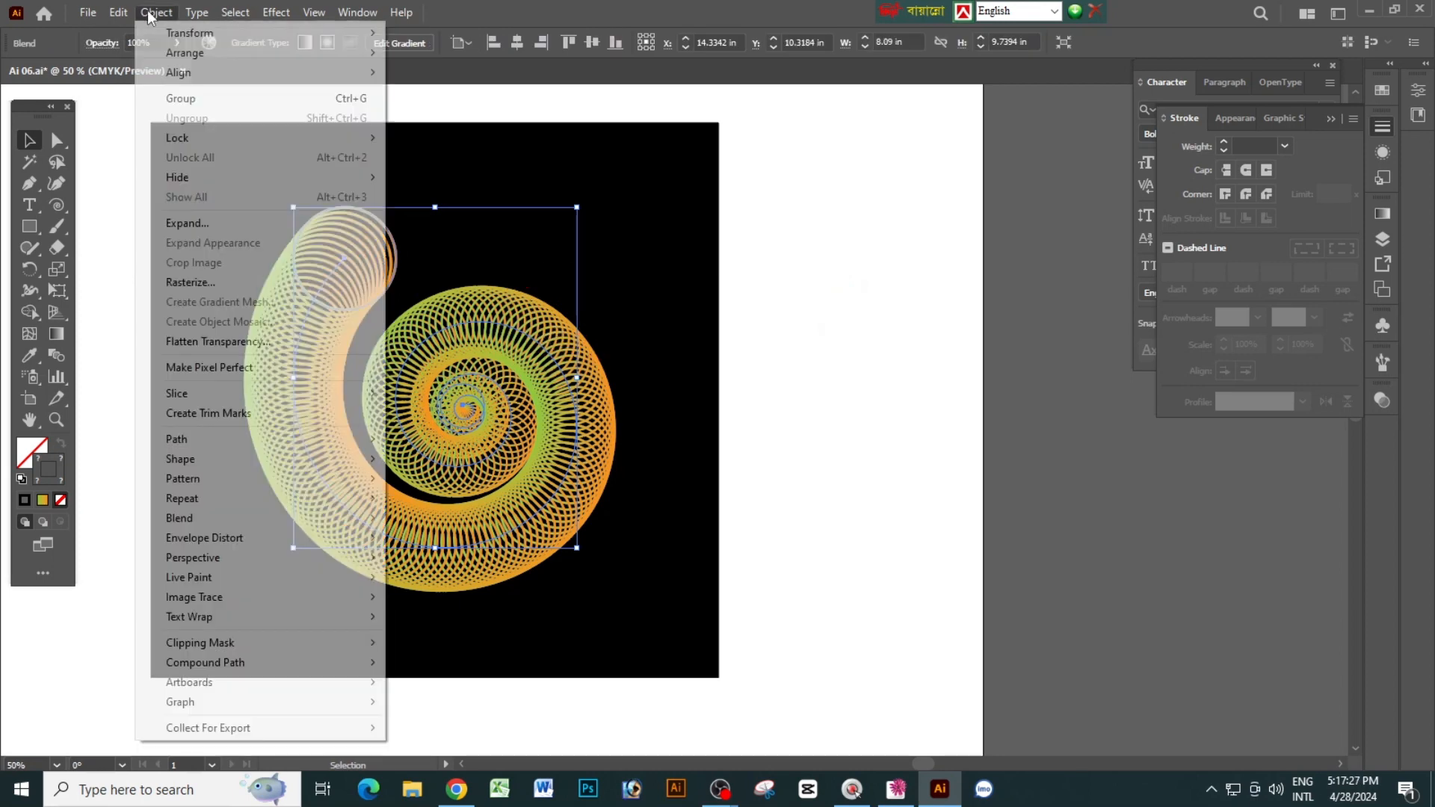
click(191, 224)
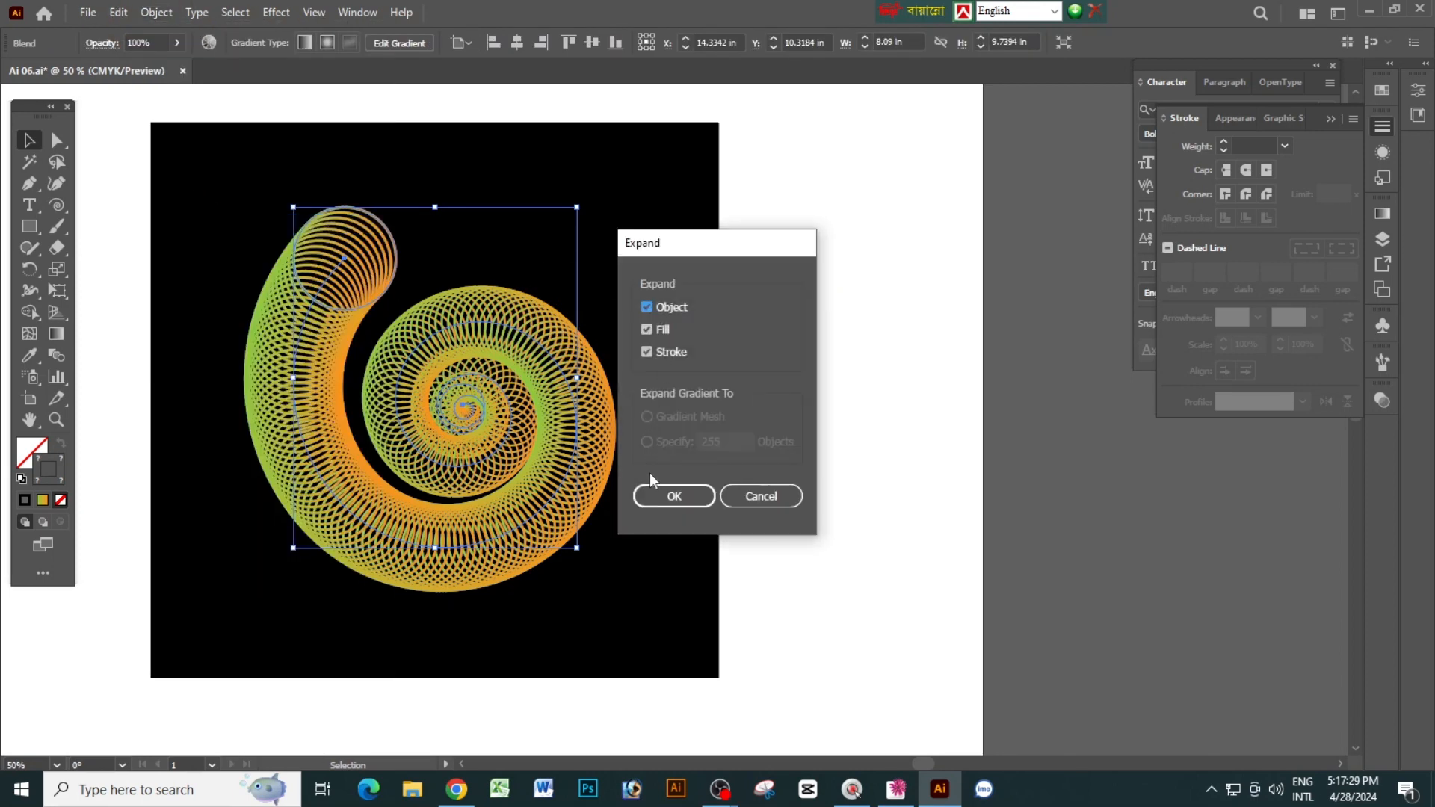
click(658, 495)
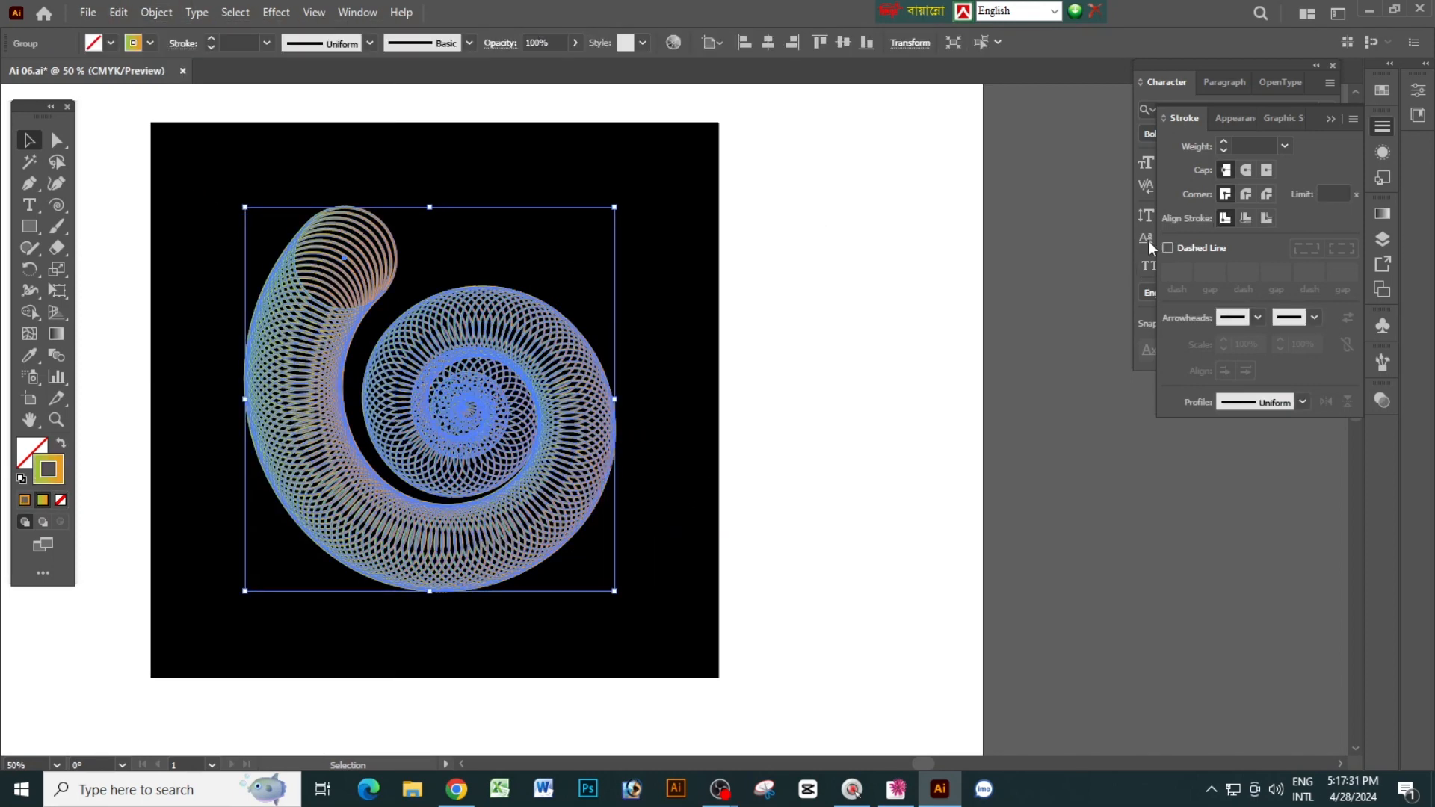
Set the expanded spiral group's stroke weight to 2 pt and deselect it to judge the lines
text(2)
key(Return)
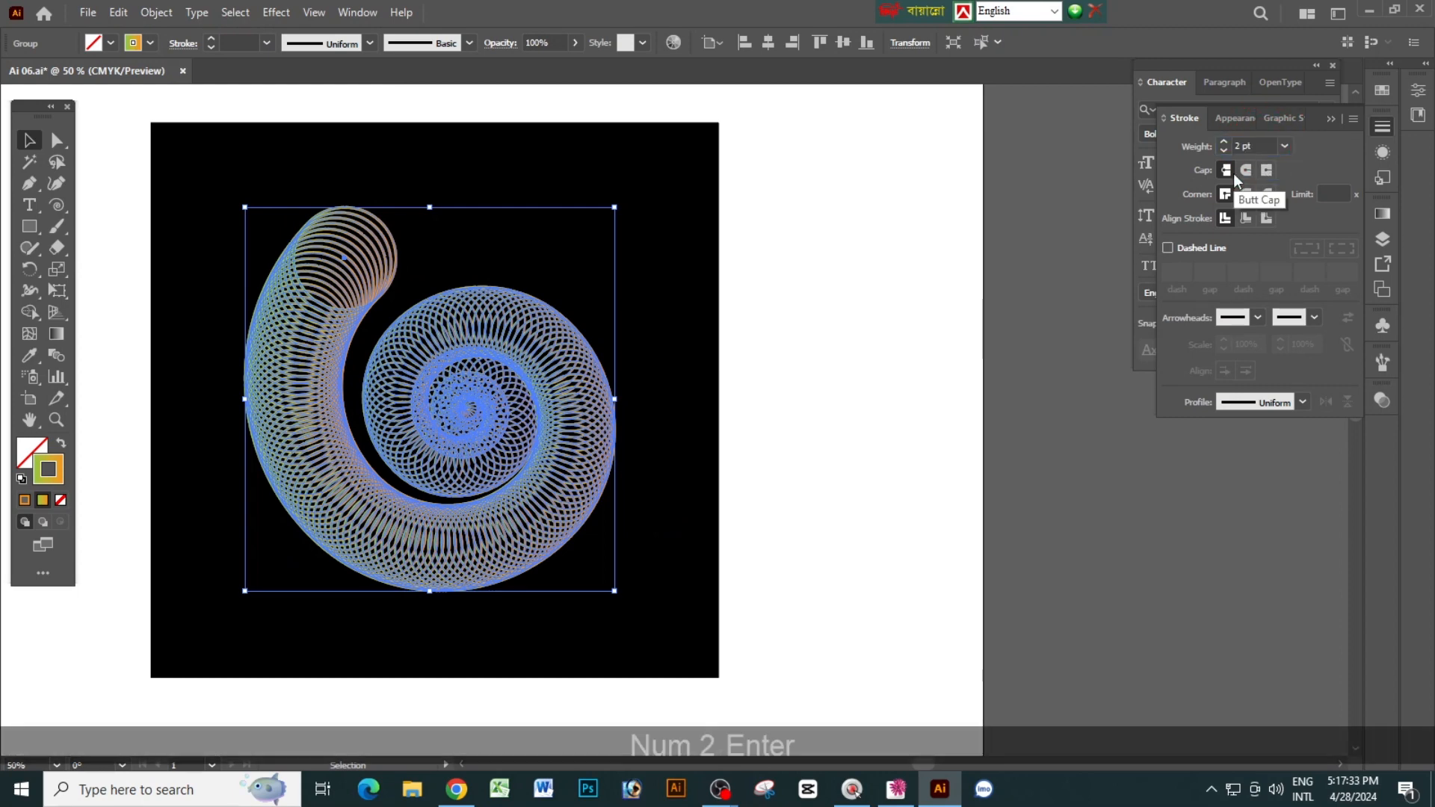
click(673, 326)
key(space)
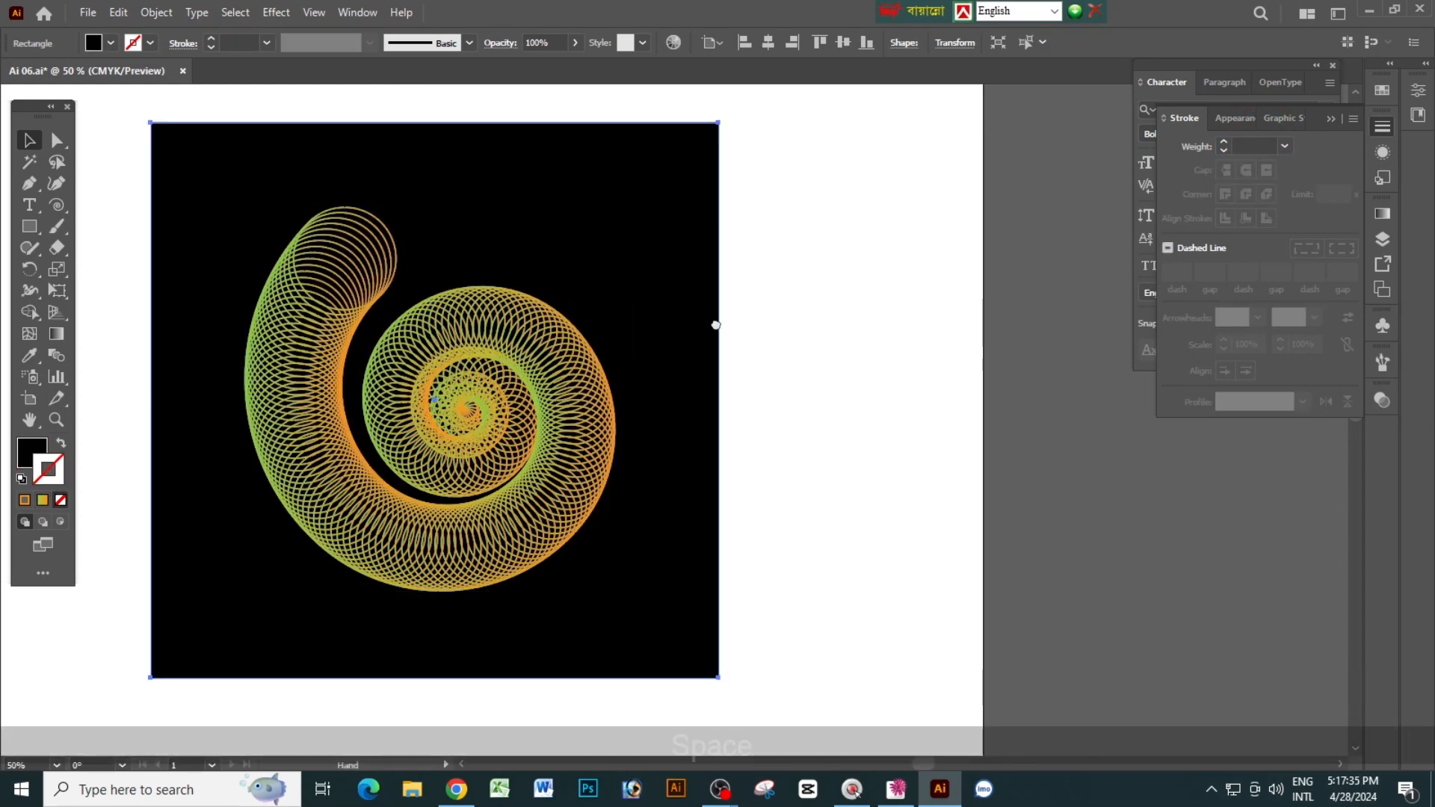
drag(714, 324, 740, 323)
Set the spiral group's stroke weight to 1 pt and preview the artwork with the panels hidden
click(561, 375)
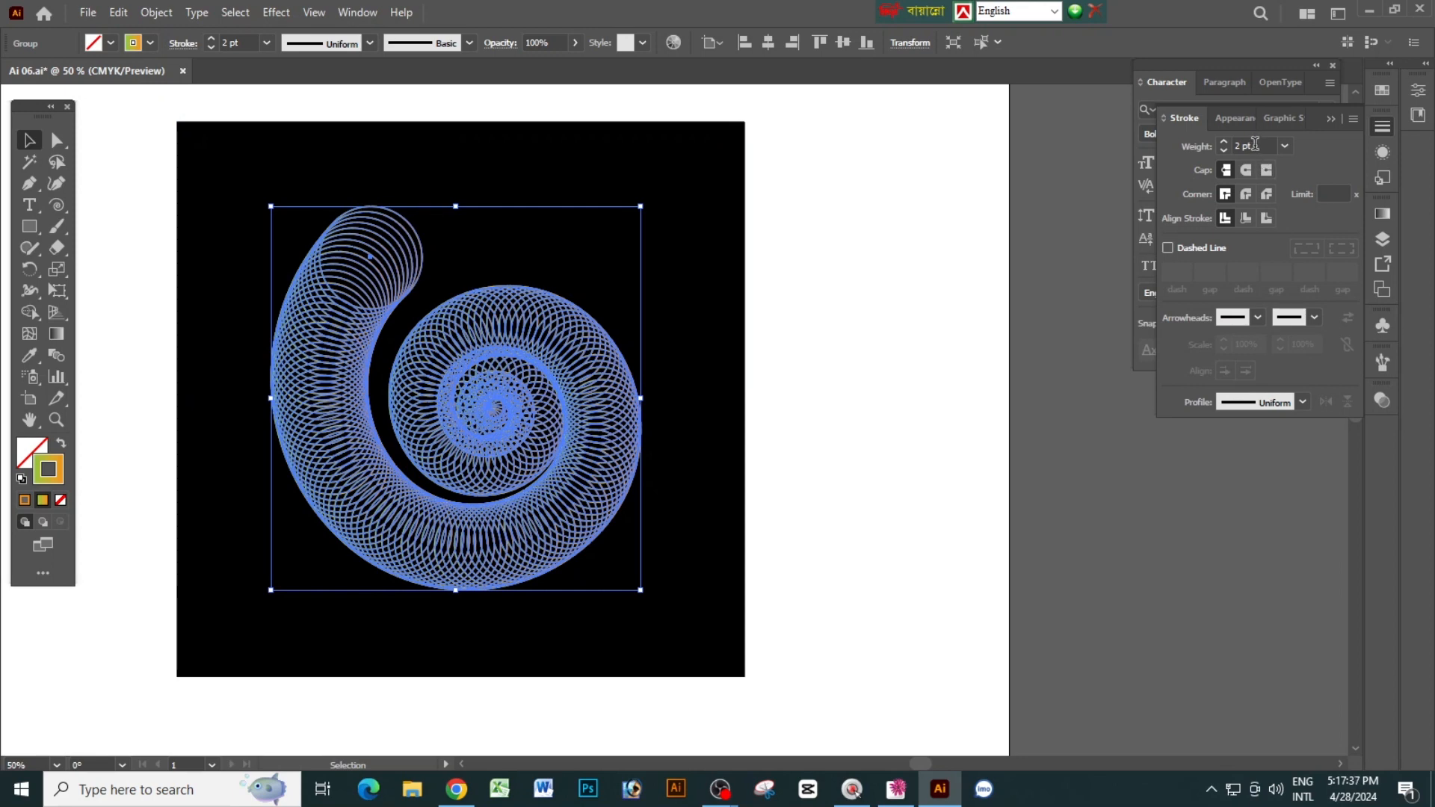
text(1)
key(Tab)
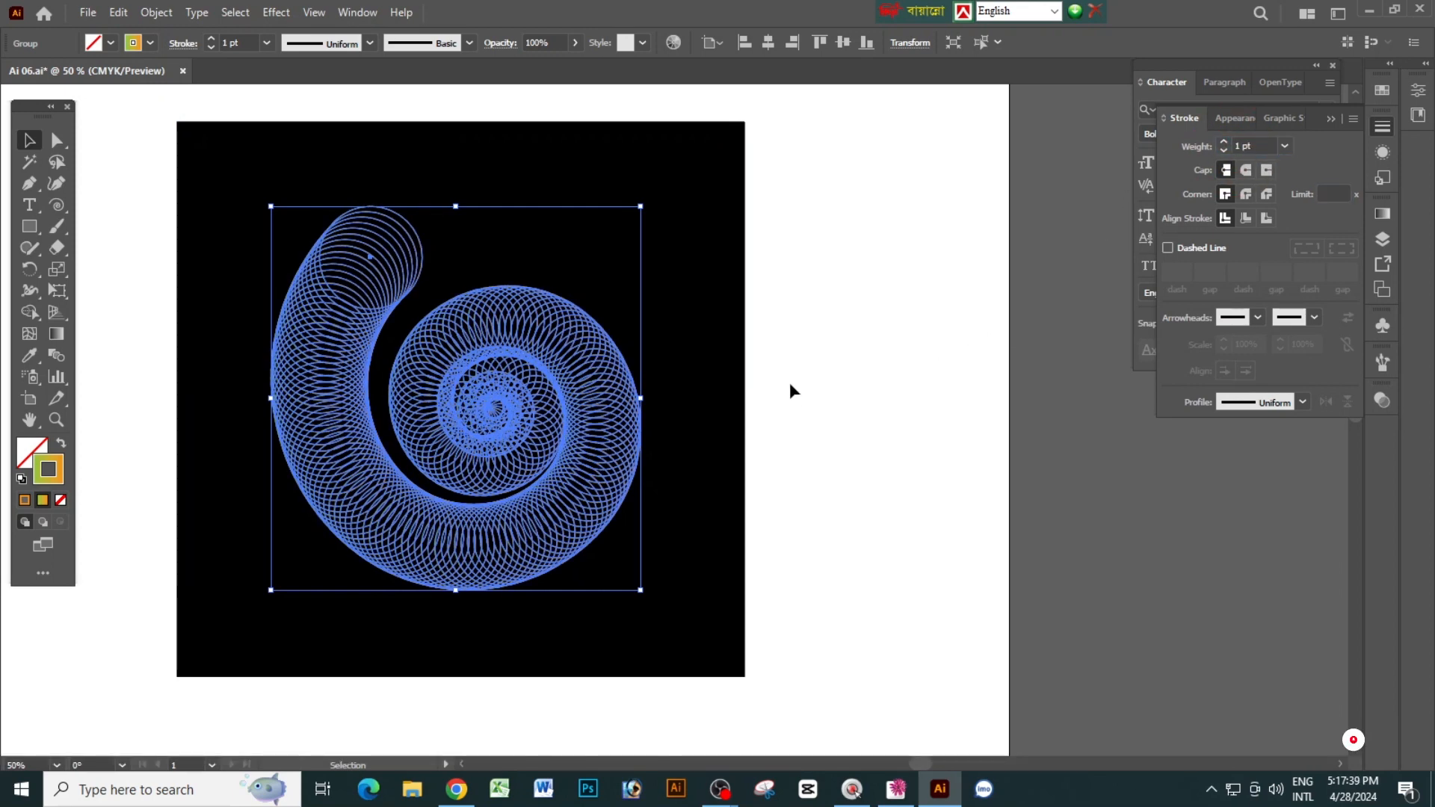
click(791, 373)
key(Tab)
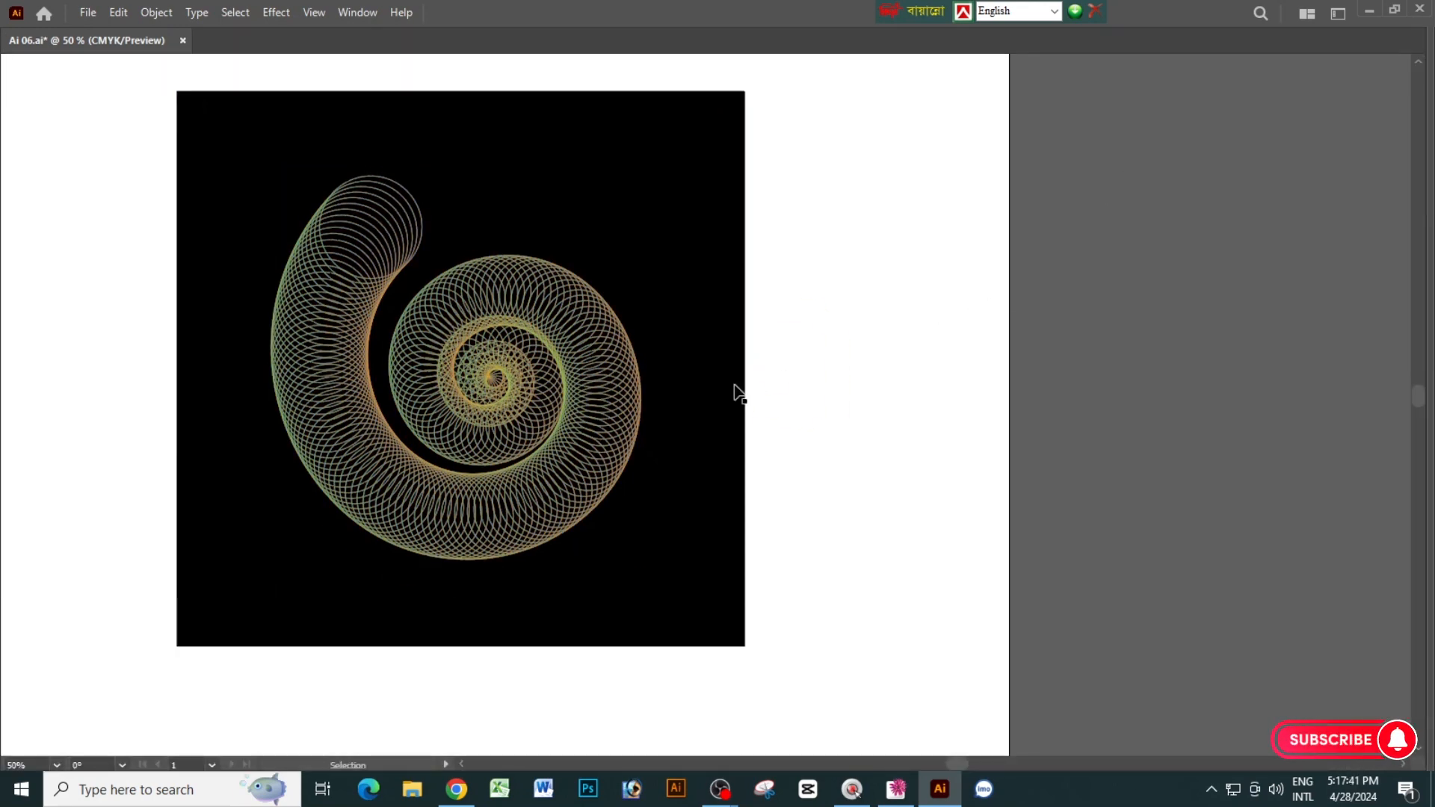
scroll(737, 389, up, 1)
Try a 4 pt stroke weight on the spiral group and undo that change
click(561, 331)
key(Tab)
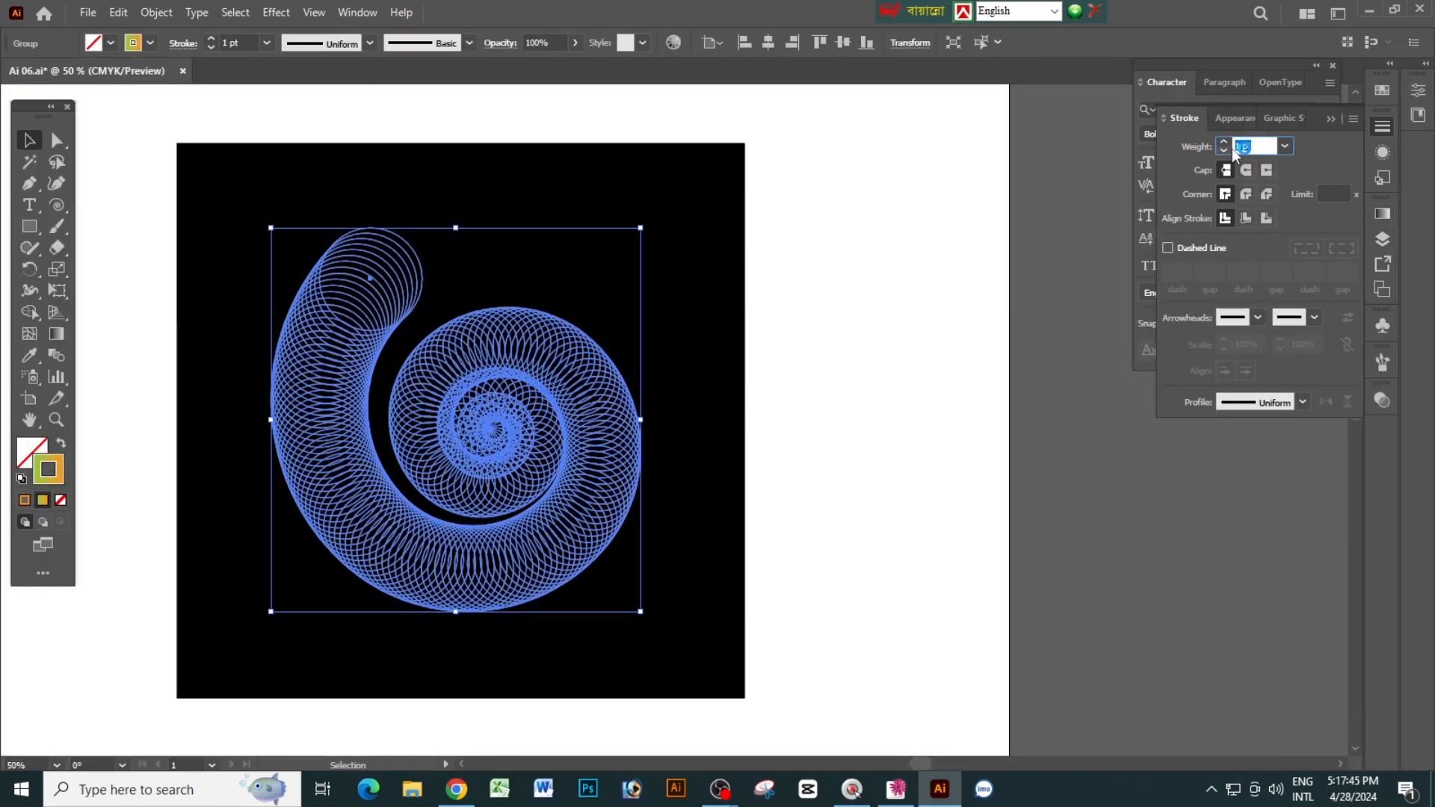
text(4)
key(Return)
click(859, 369)
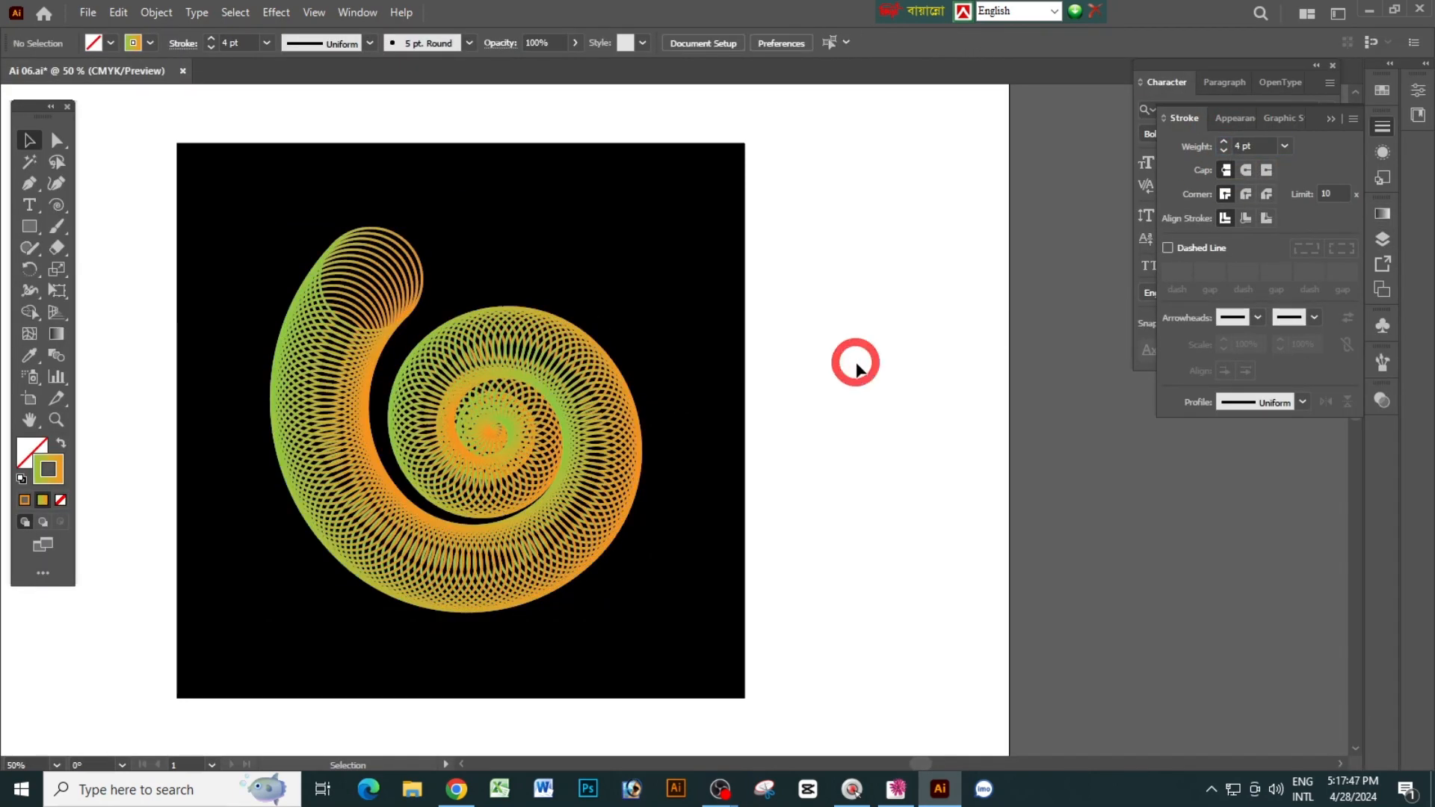
key(ctrl+z)
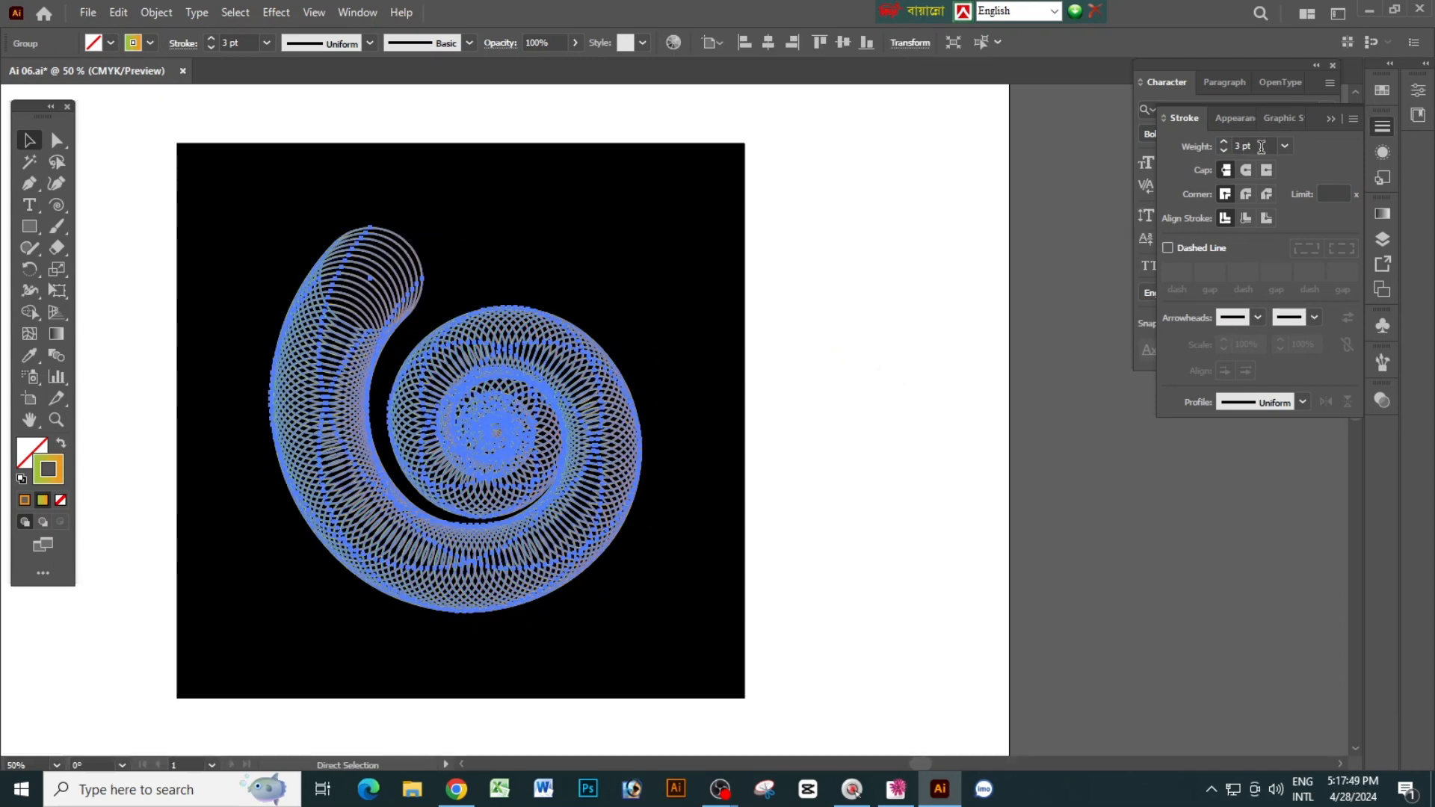
Set the spiral group's stroke weight to 1.5 pt, hide the panels and deselect the artwork
text(1.5)
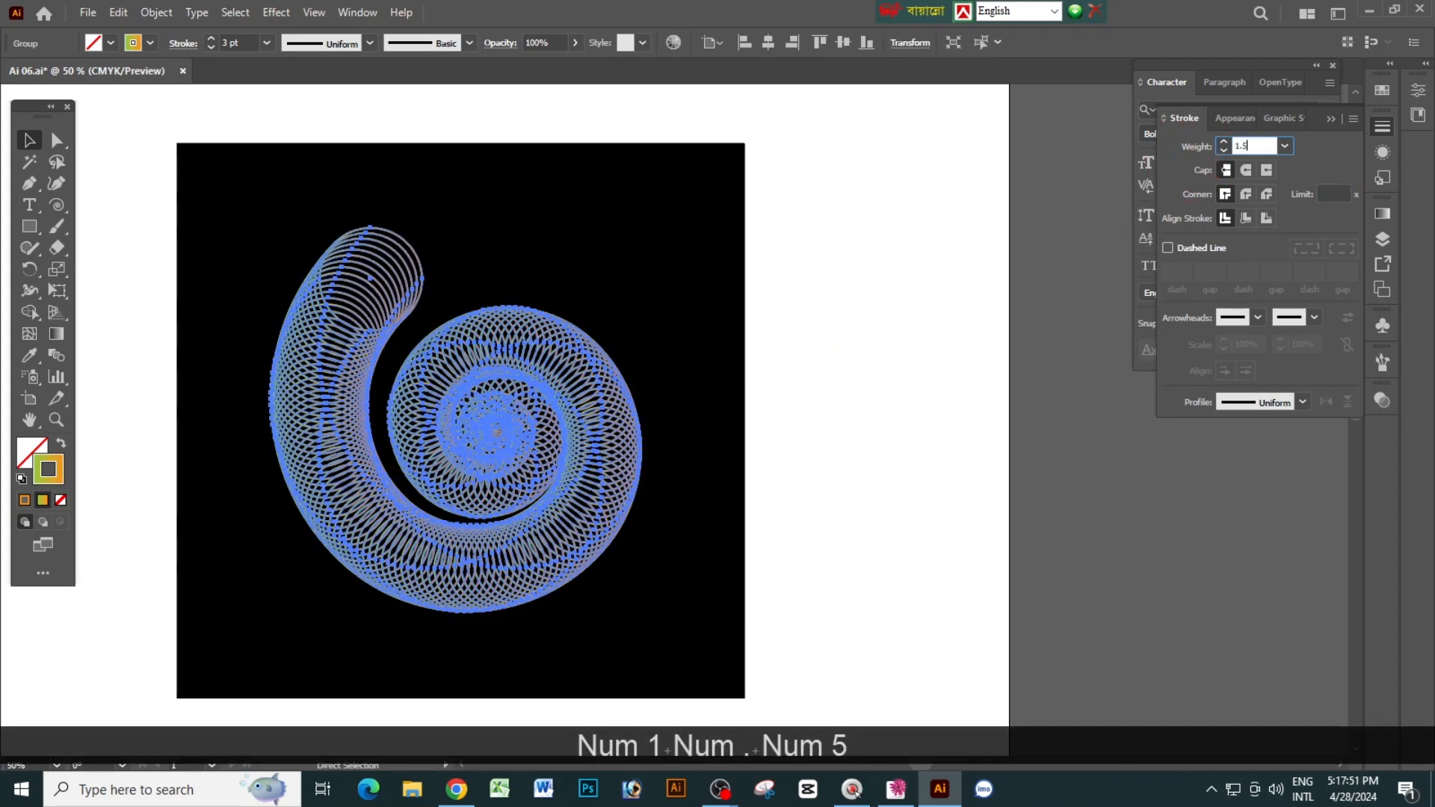
key(Return)
key(Tab)
click(887, 270)
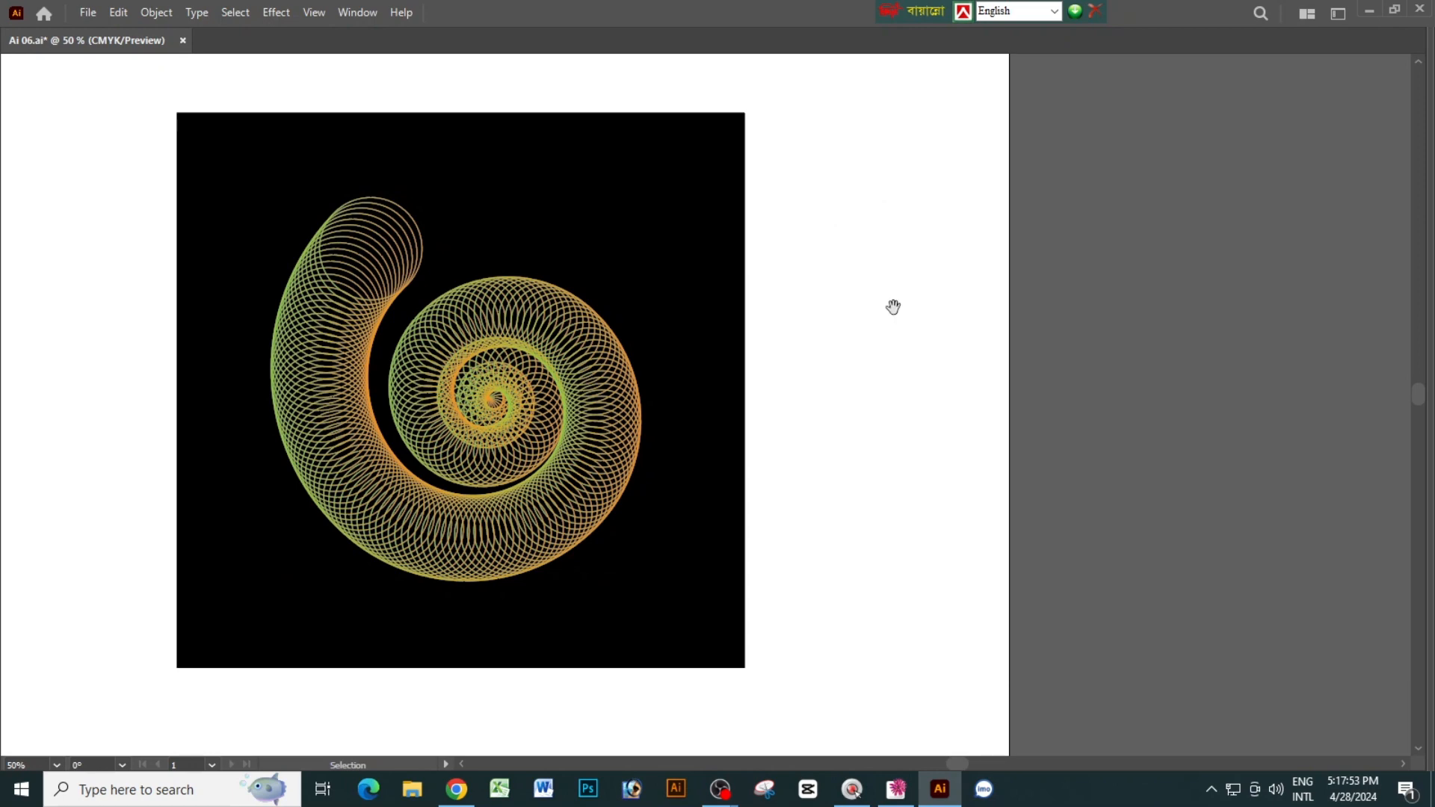
Examine the finished spiral's line detail up close and the whole composition on its black background
drag(893, 307, 908, 309)
click(609, 456)
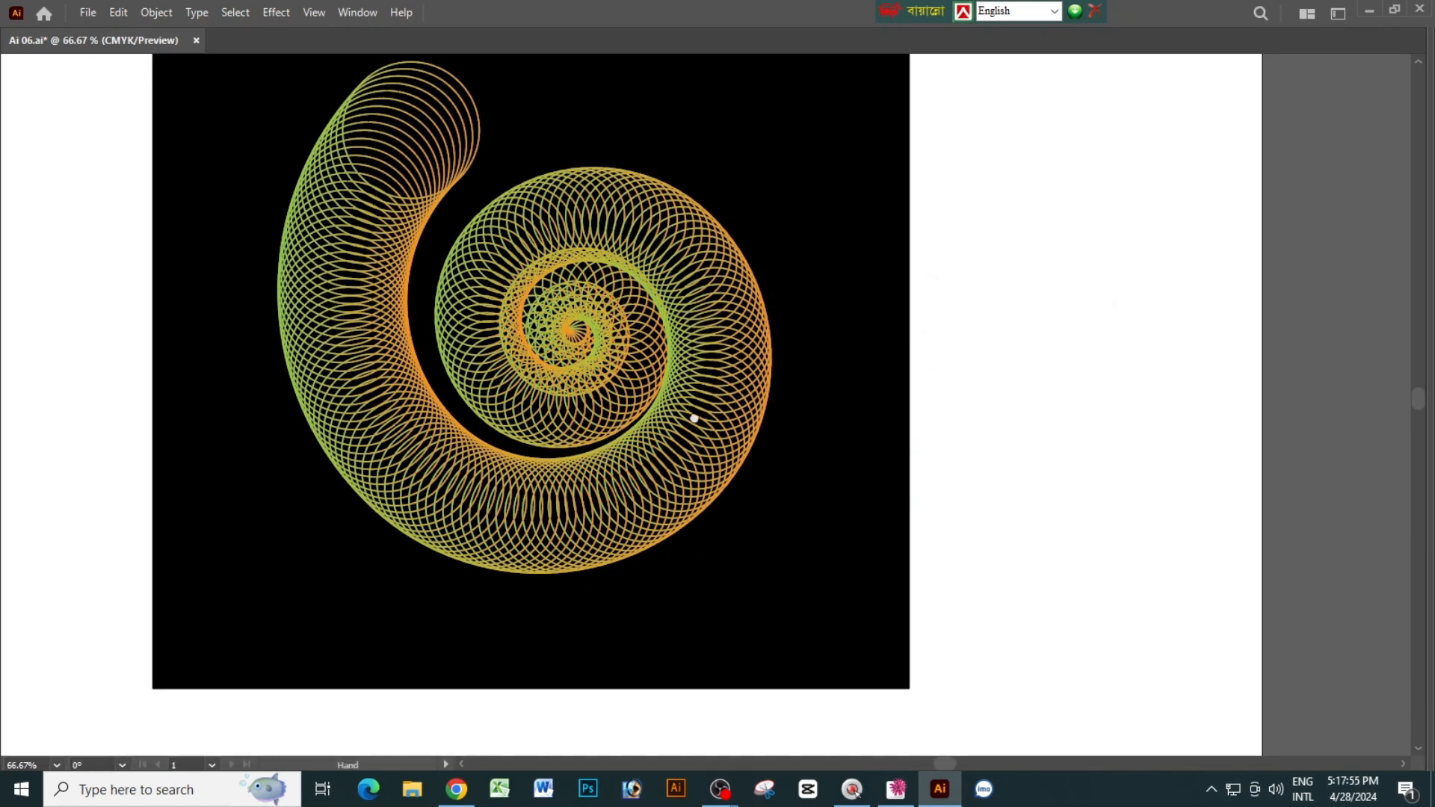
key(ctrl+minus)
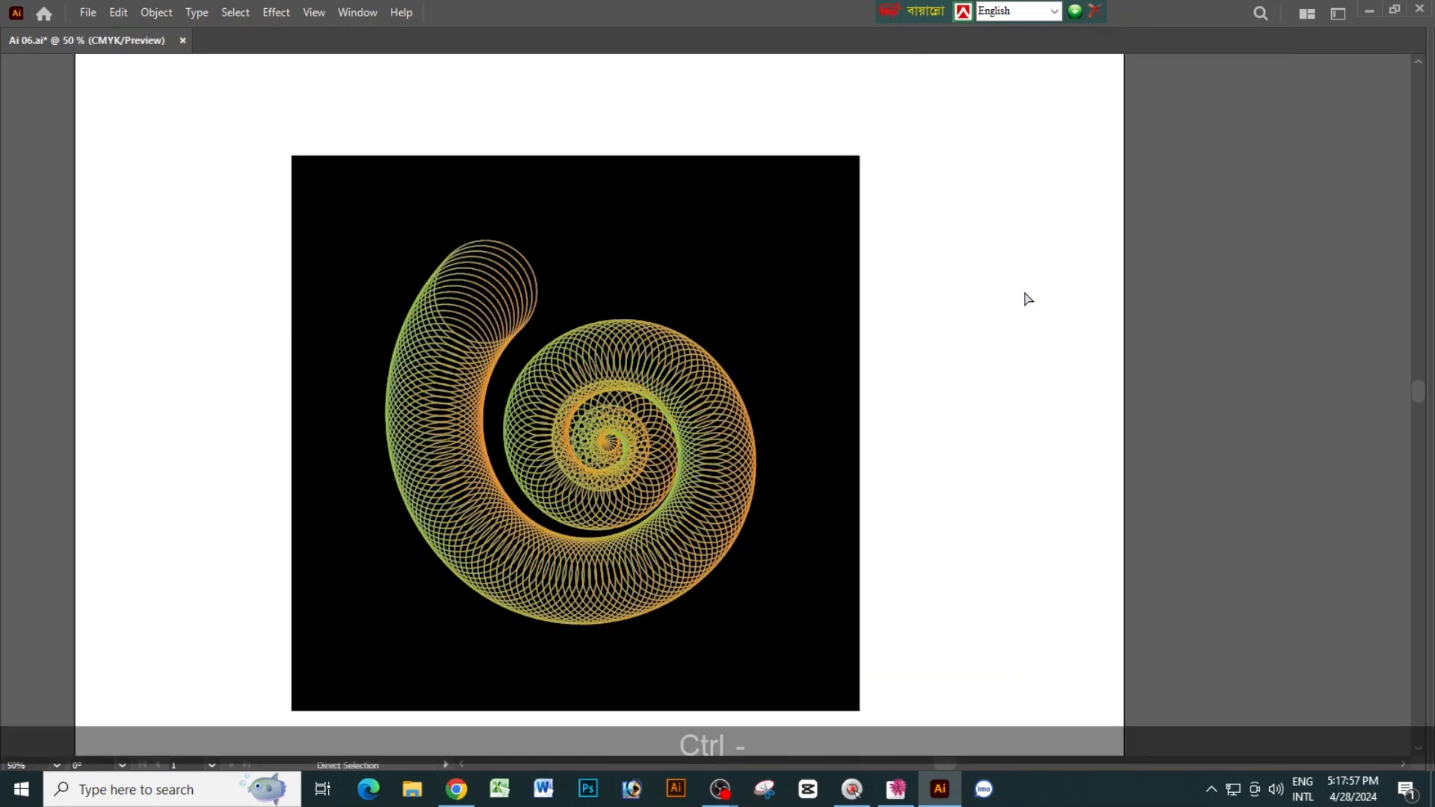
key(space)
drag(898, 442, 908, 350)
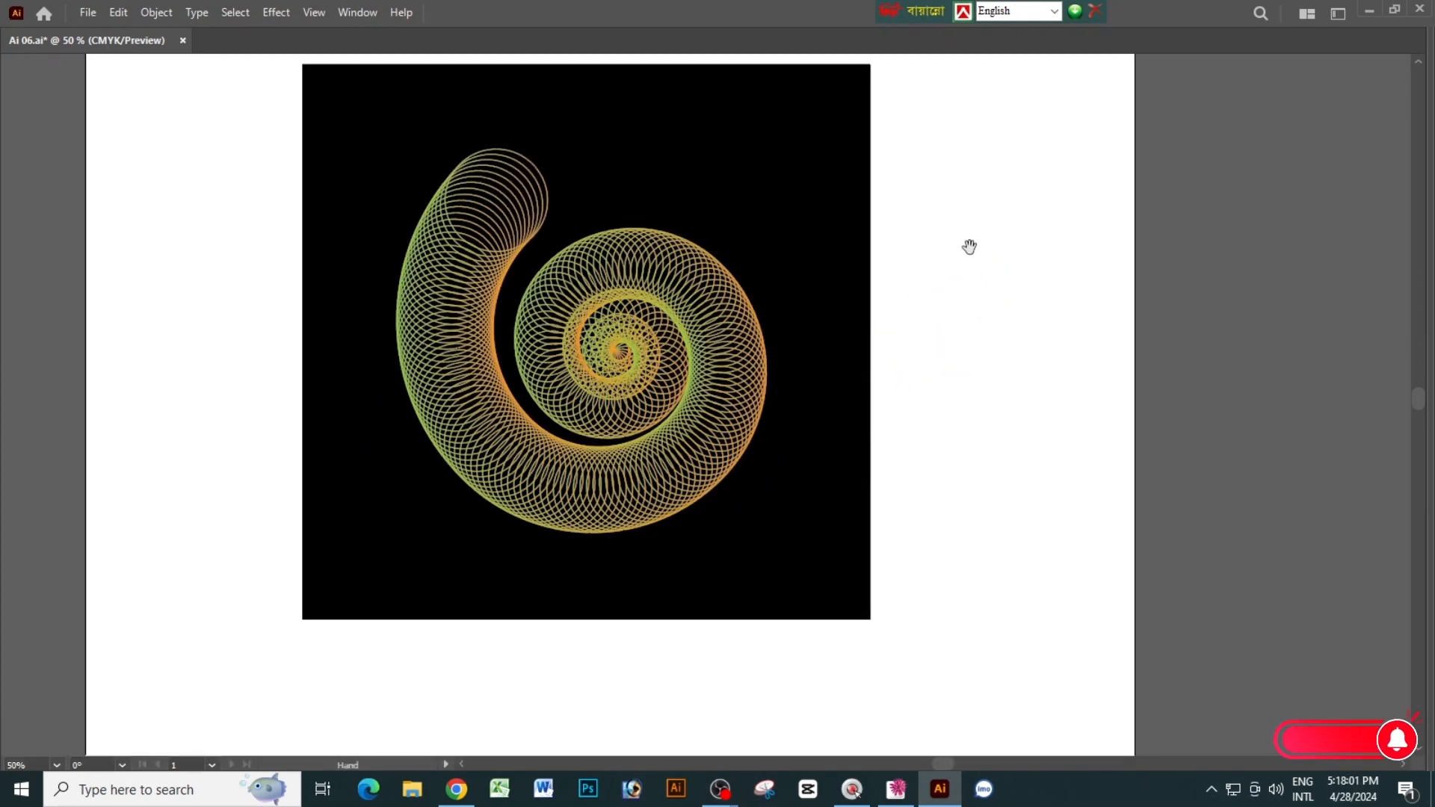
key(space)
drag(967, 246, 957, 307)
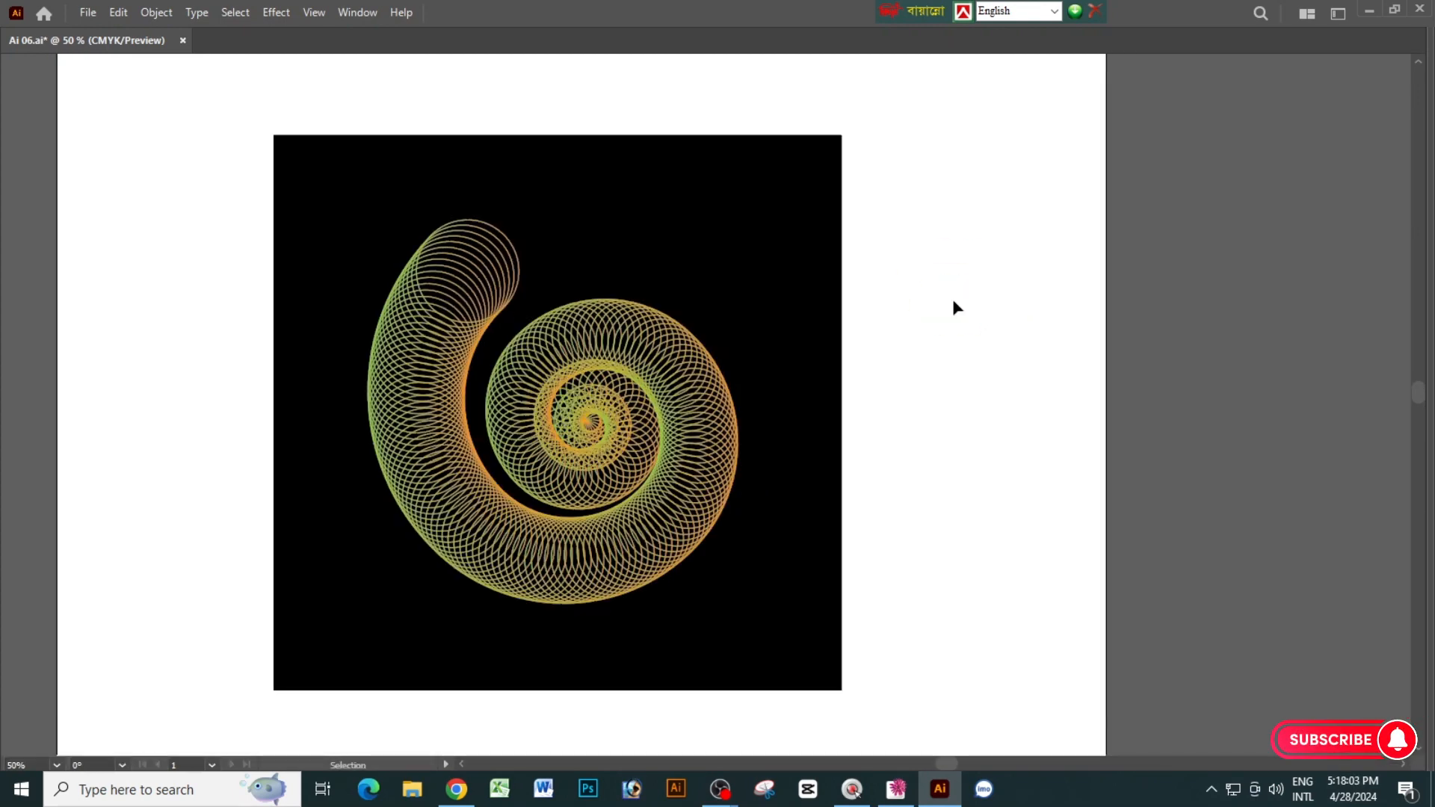